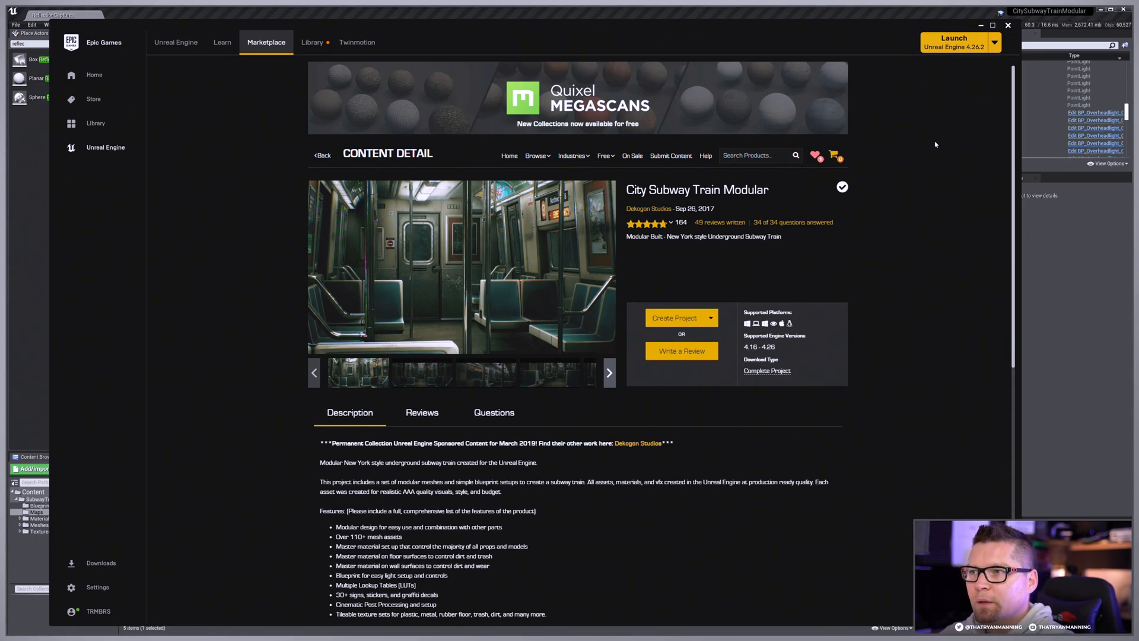
# Step: Switch from the Epic Games Launcher to the Unreal level editor and filter the placeable actors by "reflect"
pyautogui.moveTo(608, 159)
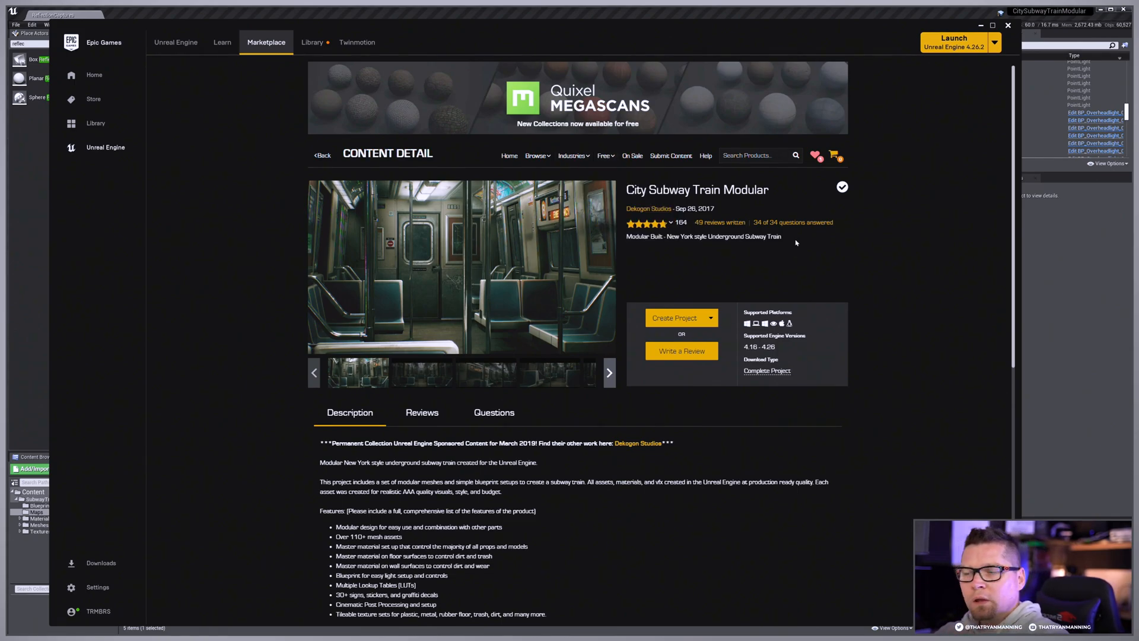
pyautogui.click(980, 26)
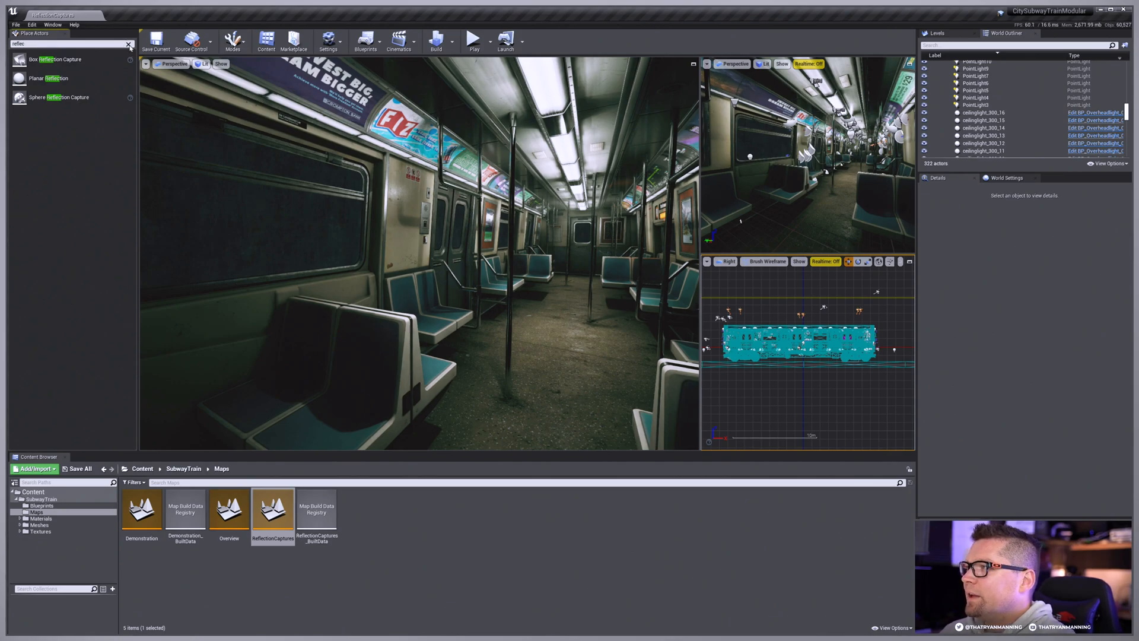
pyautogui.click(128, 43)
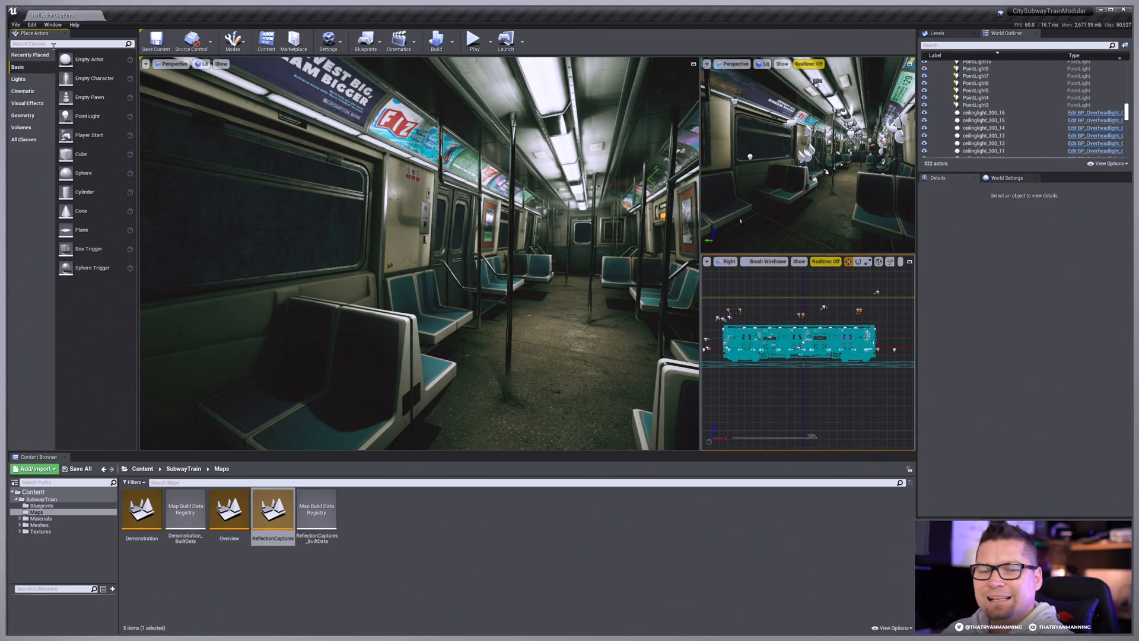
pyautogui.write('reflect')
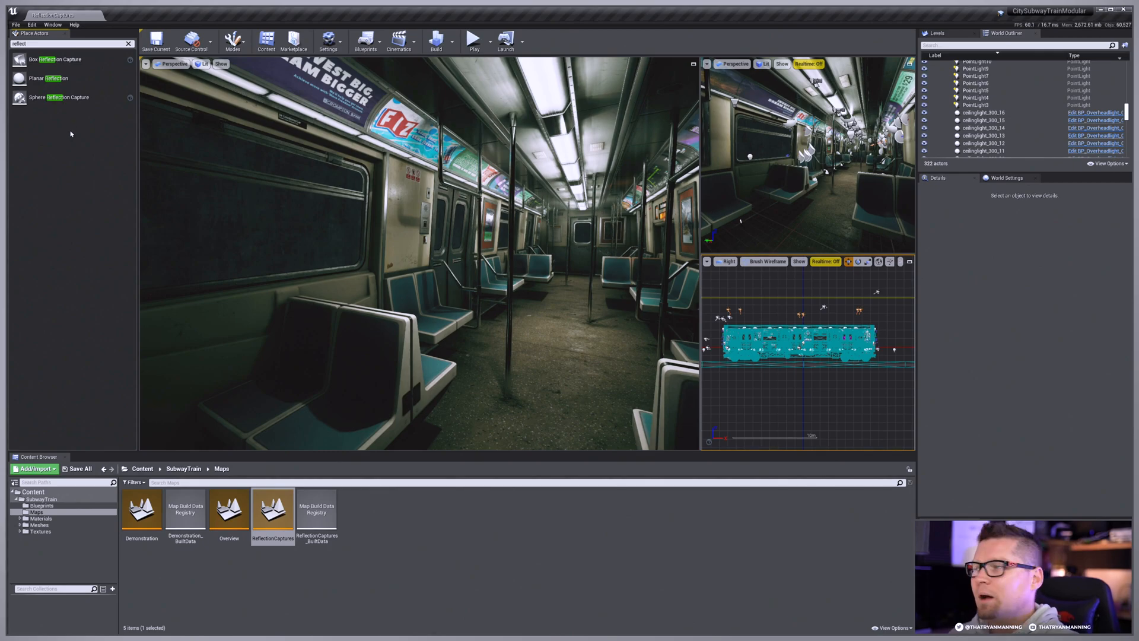
# Step: Try a Planar Reflection actor in the middle of the train aisle, with game view off, and delete it
pyautogui.moveTo(49, 79); pyautogui.dragTo(582, 268)
pyautogui.moveTo(582, 268); pyautogui.dragTo(679, 271, button='right')
pyautogui.press('g')
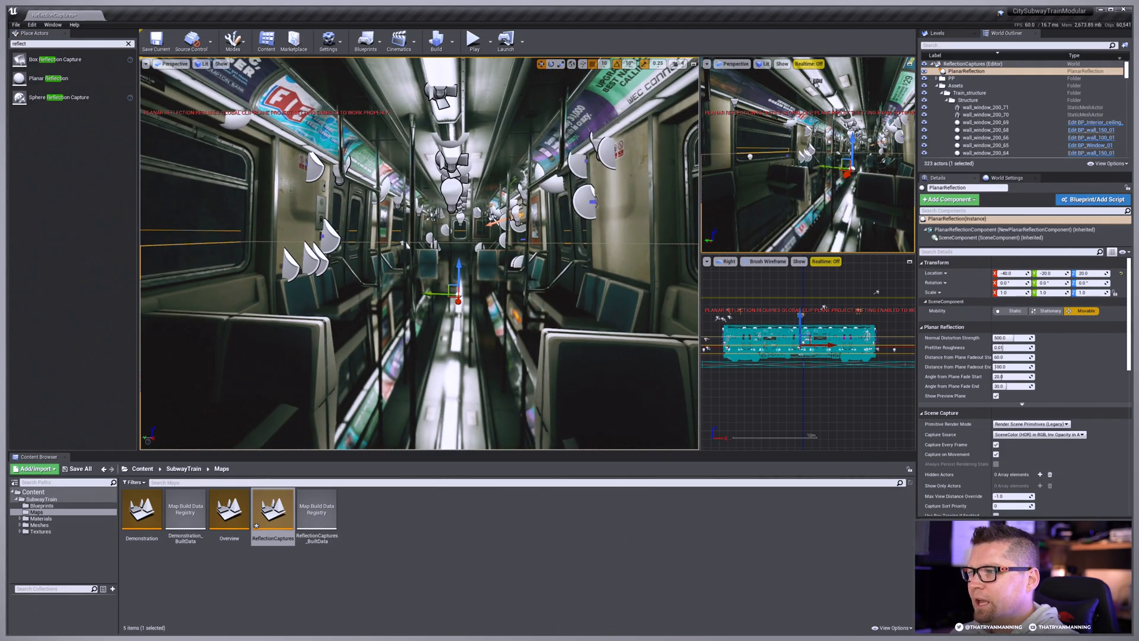
pyautogui.moveTo(458, 273)
pyautogui.mouseDown()
pyautogui.moveTo(458, 291)
pyautogui.moveTo(458, 273)
pyautogui.mouseUp()
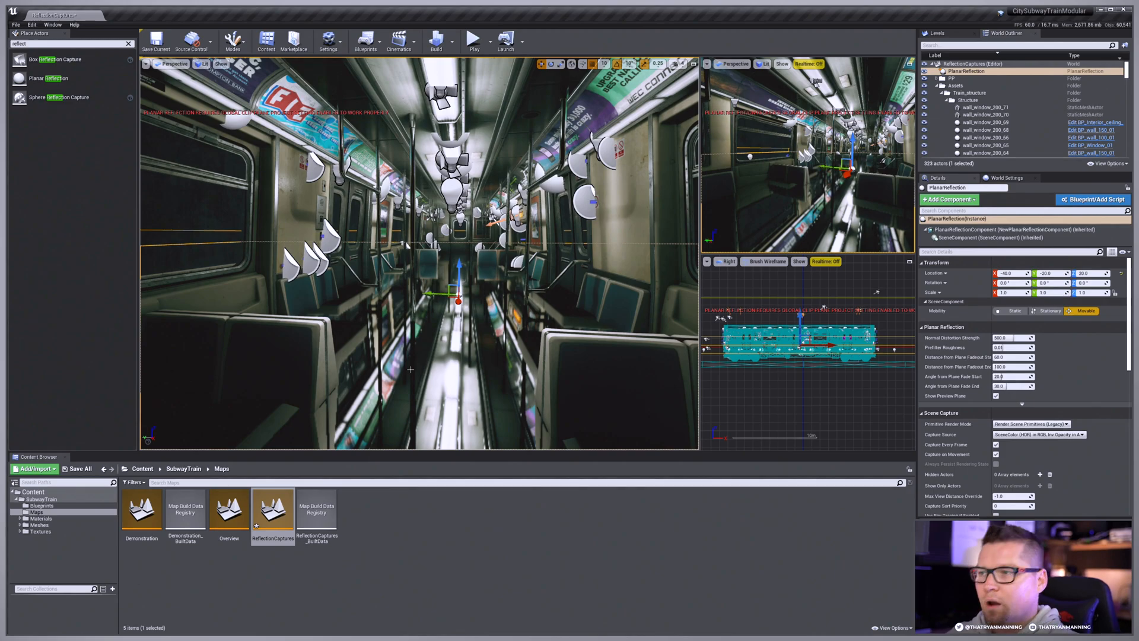
pyautogui.press('Delete')
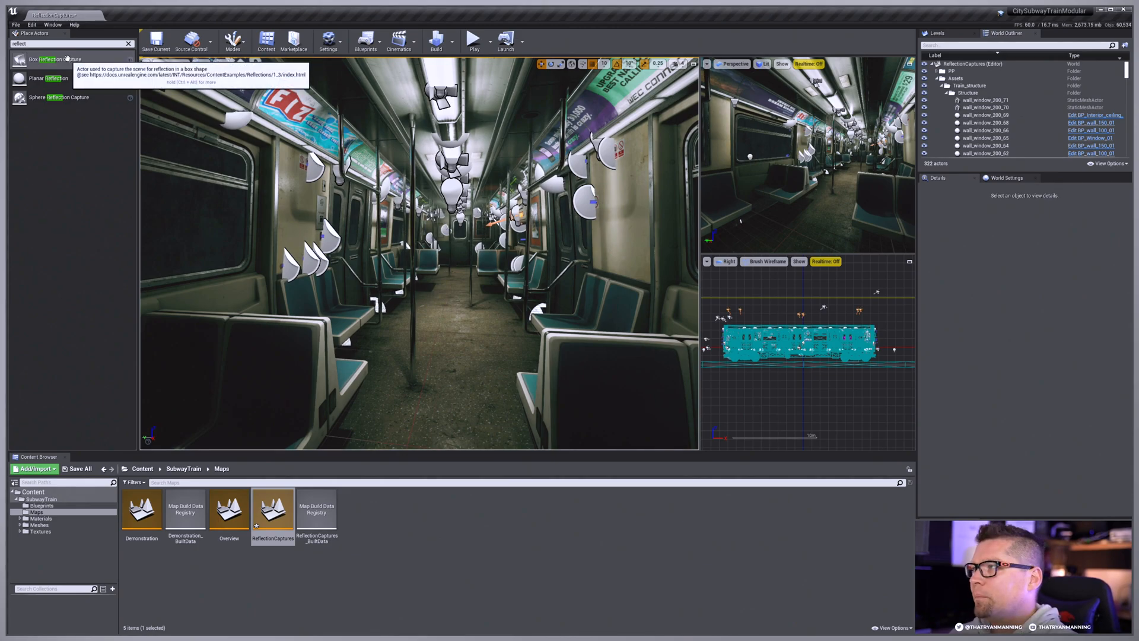
# Step: Place a Box Reflection Capture in the middle of the train aisle, at Z 60
pyautogui.moveTo(67, 58); pyautogui.dragTo(449, 244)
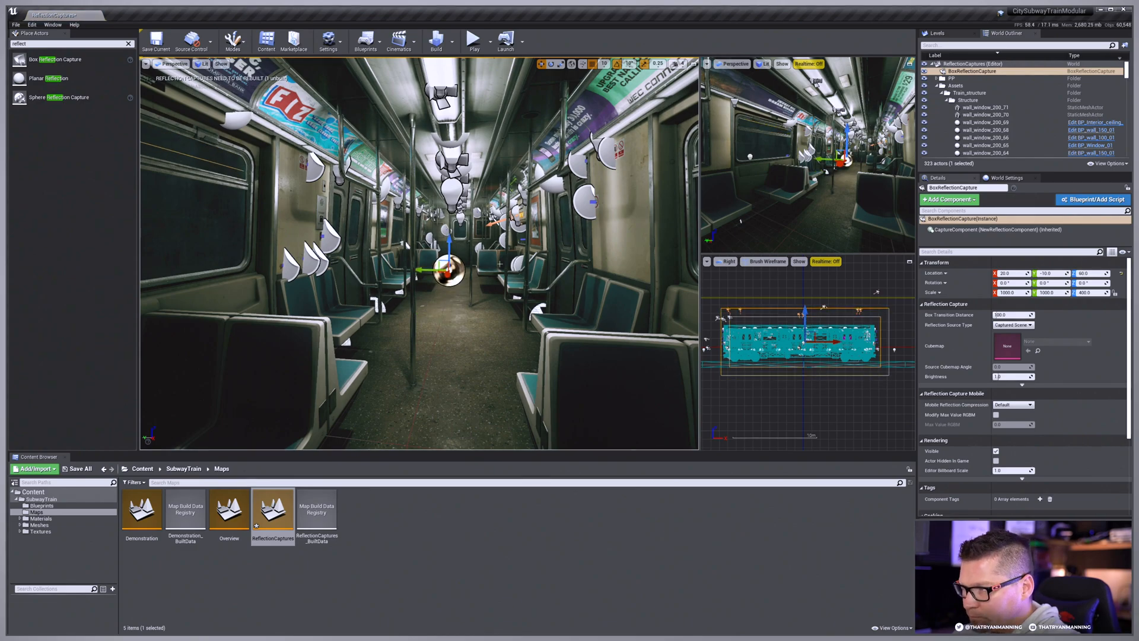
pyautogui.moveTo(449, 244); pyautogui.dragTo(404, 207, button='right')
pyautogui.press('w')
pyautogui.press('d')
pyautogui.moveTo(374, 171); pyautogui.dragTo(372, 171, button='right')
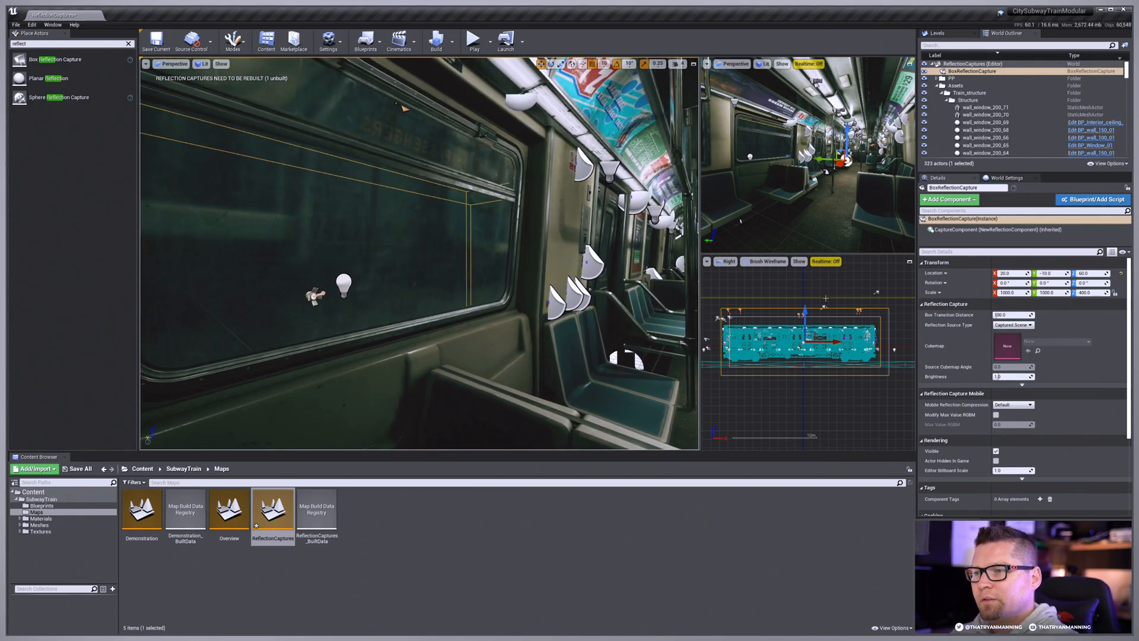
# Step: Move the box reflection capture along the train to X -120 and reselect it in the second perspective view
pyautogui.moveTo(815, 369); pyautogui.dragTo(822, 372, button='right')
pyautogui.moveTo(838, 349); pyautogui.dragTo(828, 341)
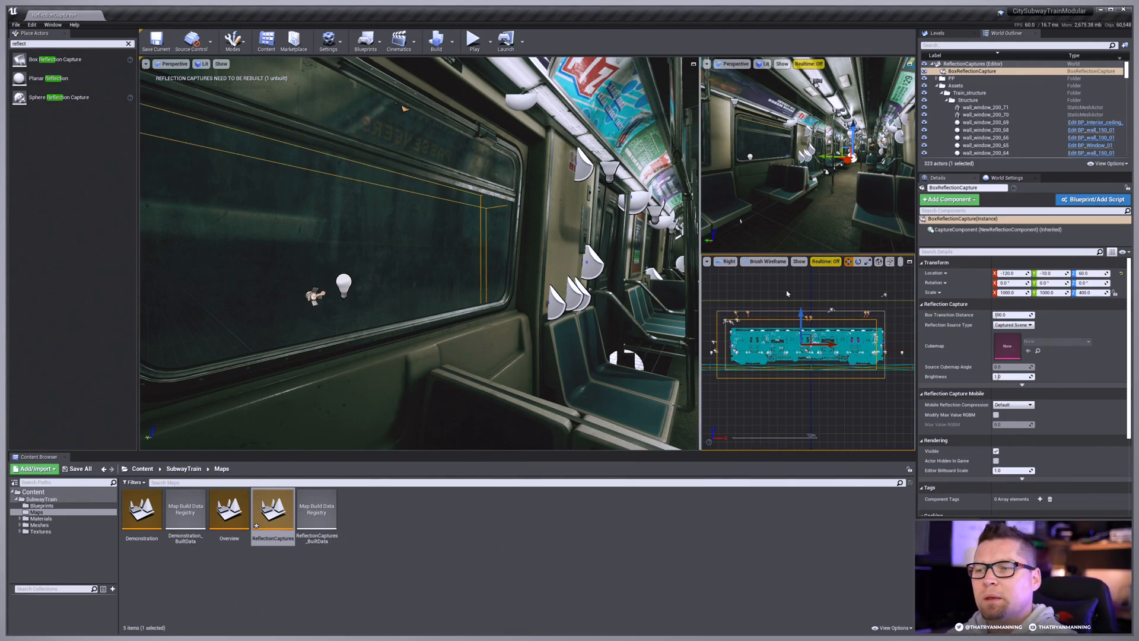
pyautogui.moveTo(777, 149); pyautogui.dragTo(828, 181, button='right')
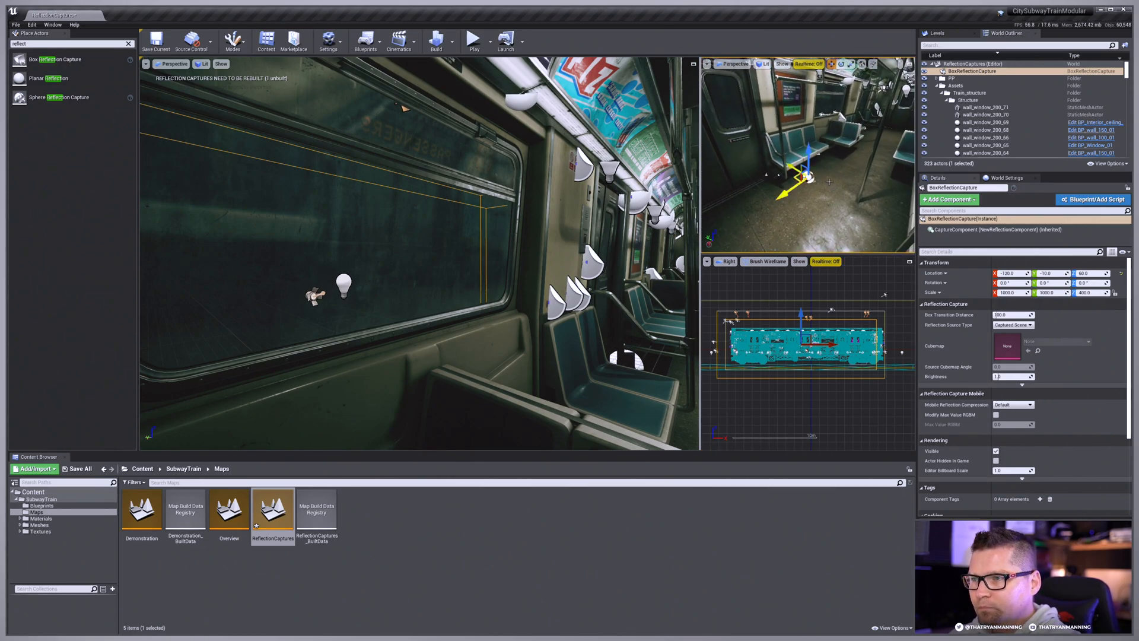
pyautogui.press('Escape')
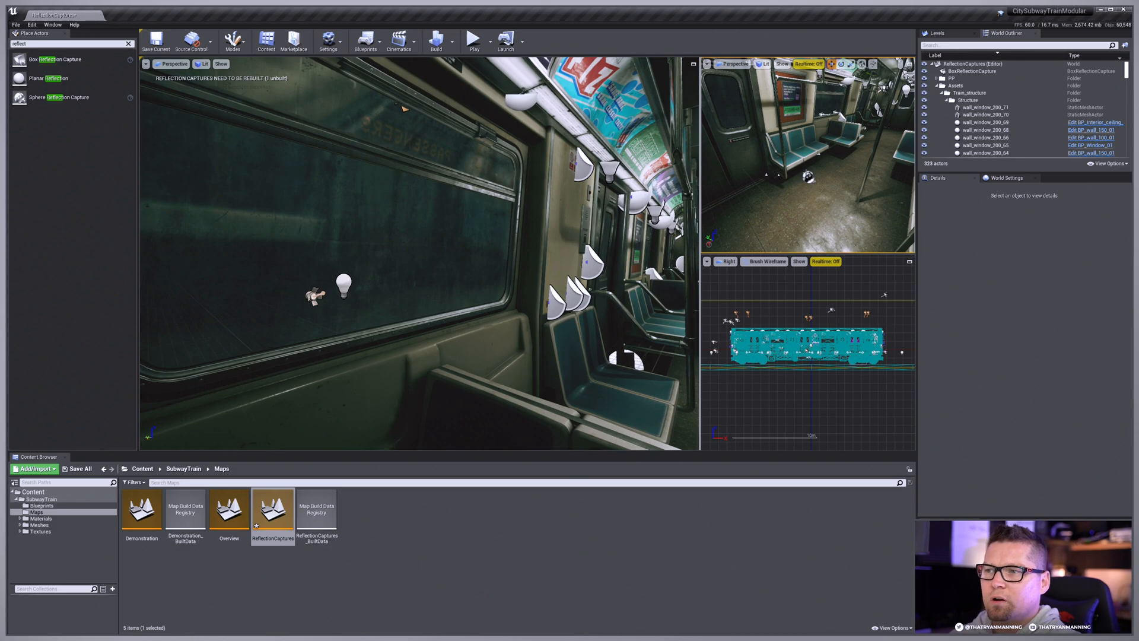
pyautogui.click(777, 175)
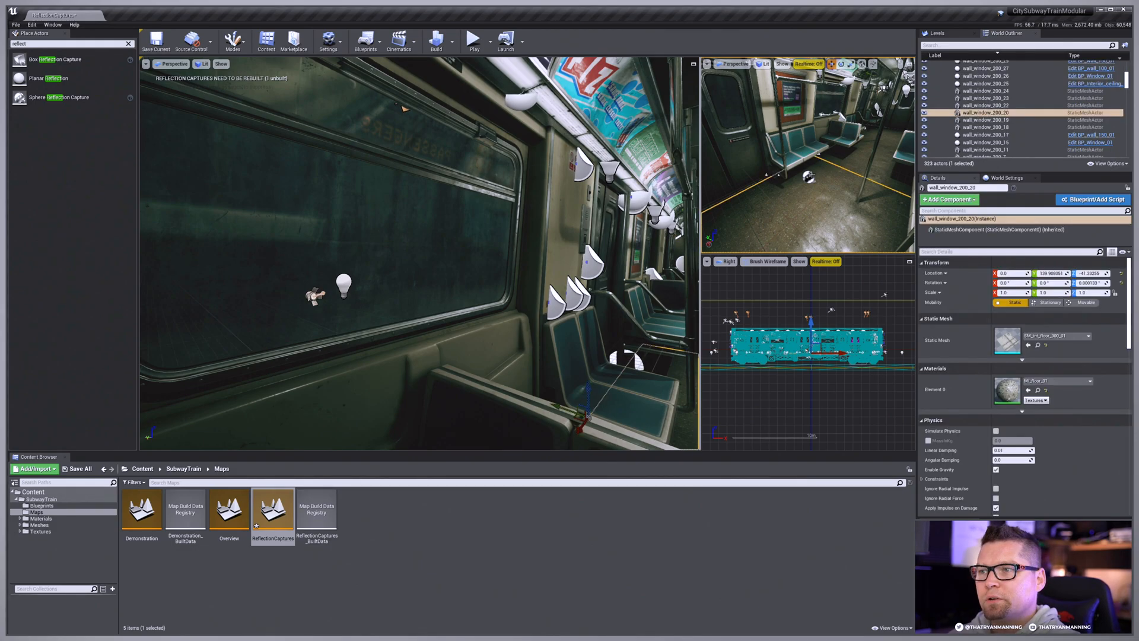
pyautogui.click(809, 176)
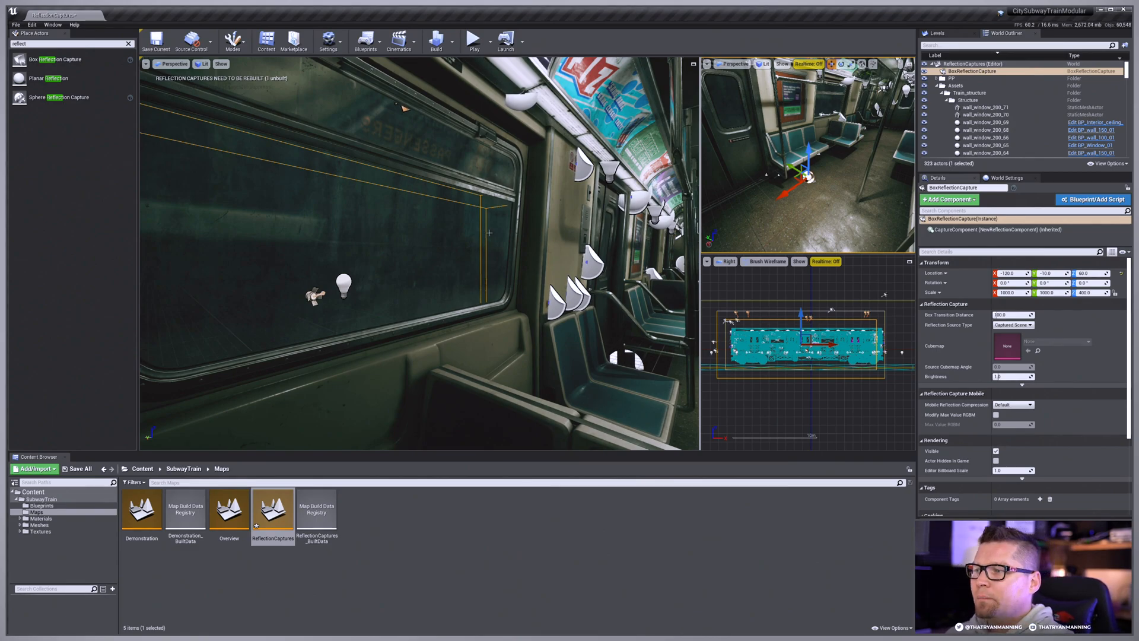
pyautogui.moveTo(489, 261)
pyautogui.mouseDown(button='right')
pyautogui.moveTo(570, 263)
pyautogui.moveTo(488, 262)
pyautogui.mouseUp(button='right')
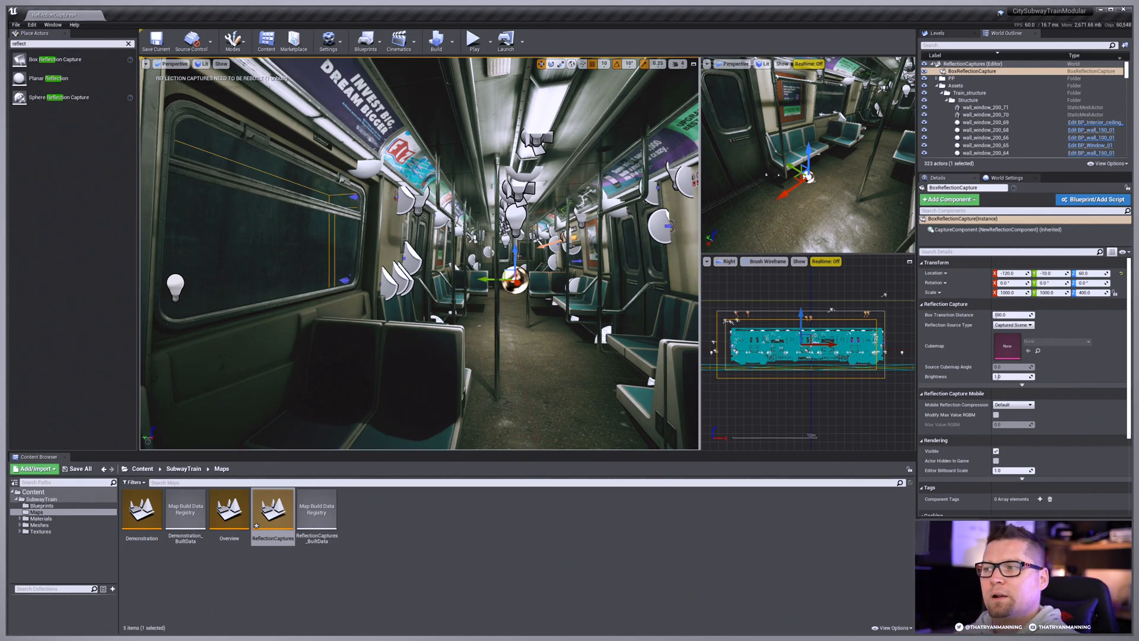
# Step: Try the box reflection capture at heights Z 100, 0 and 70 above the train floor
pyautogui.moveTo(517, 256); pyautogui.dragTo(516, 234)
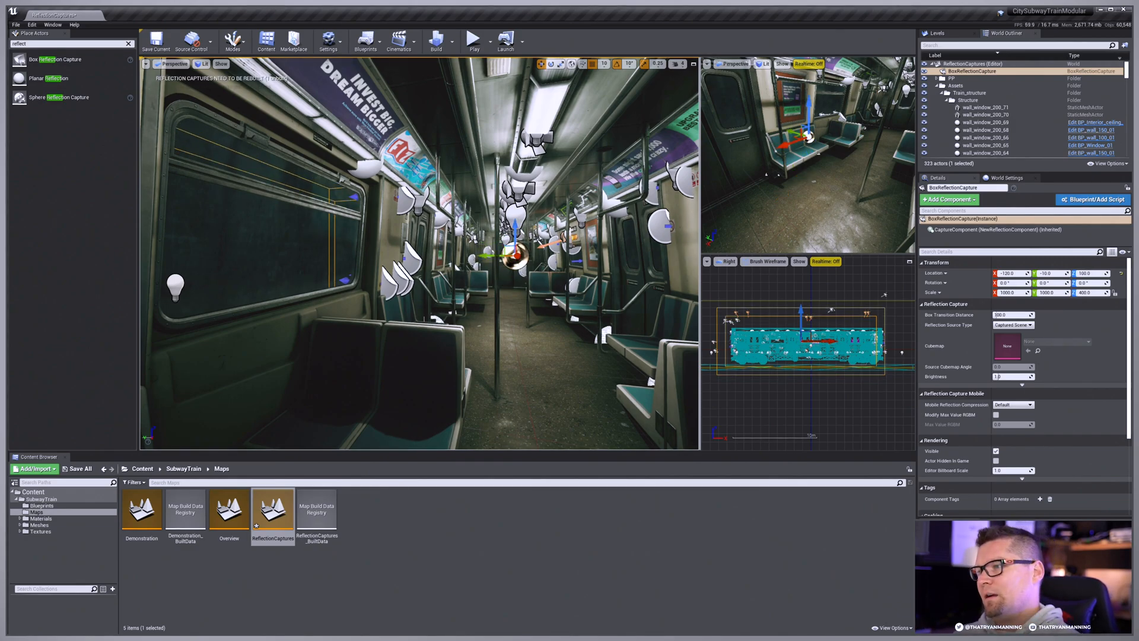
pyautogui.moveTo(516, 235); pyautogui.dragTo(516, 293)
pyautogui.moveTo(536, 285); pyautogui.dragTo(539, 273, button='right')
pyautogui.press('q')
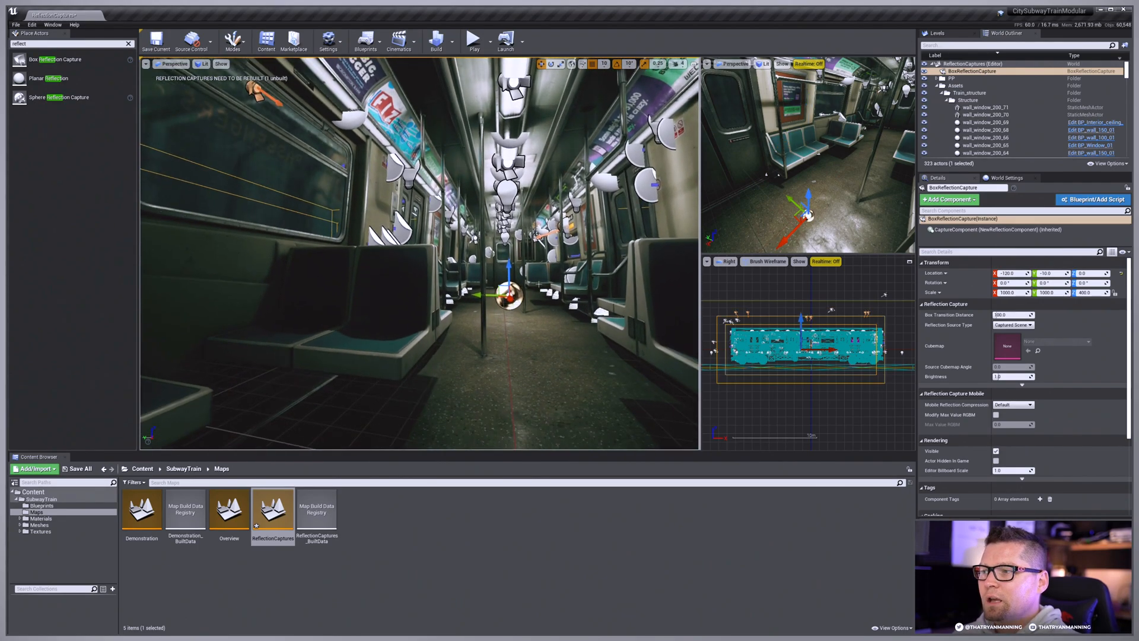
pyautogui.moveTo(508, 274); pyautogui.dragTo(509, 225)
pyautogui.moveTo(524, 268); pyautogui.dragTo(522, 281, button='right')
pyautogui.press('e')
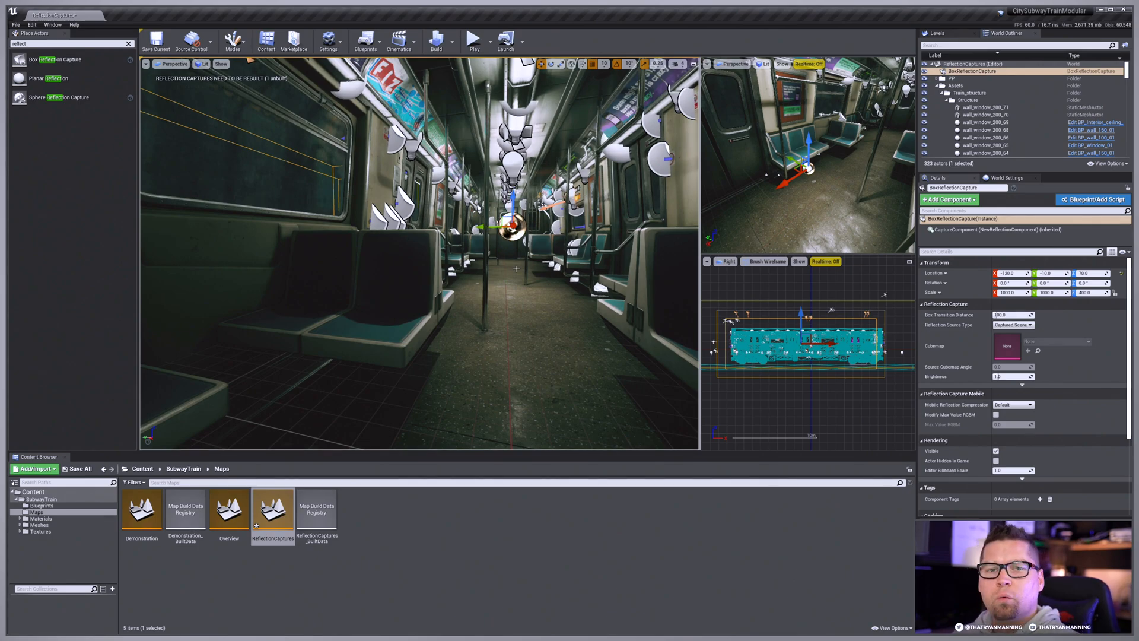
# Step: Position the box reflection capture in the train at X -30, Y -20, Z 100
pyautogui.moveTo(507, 234); pyautogui.dragTo(533, 198, button='middle')
pyautogui.moveTo(492, 250); pyautogui.dragTo(500, 232)
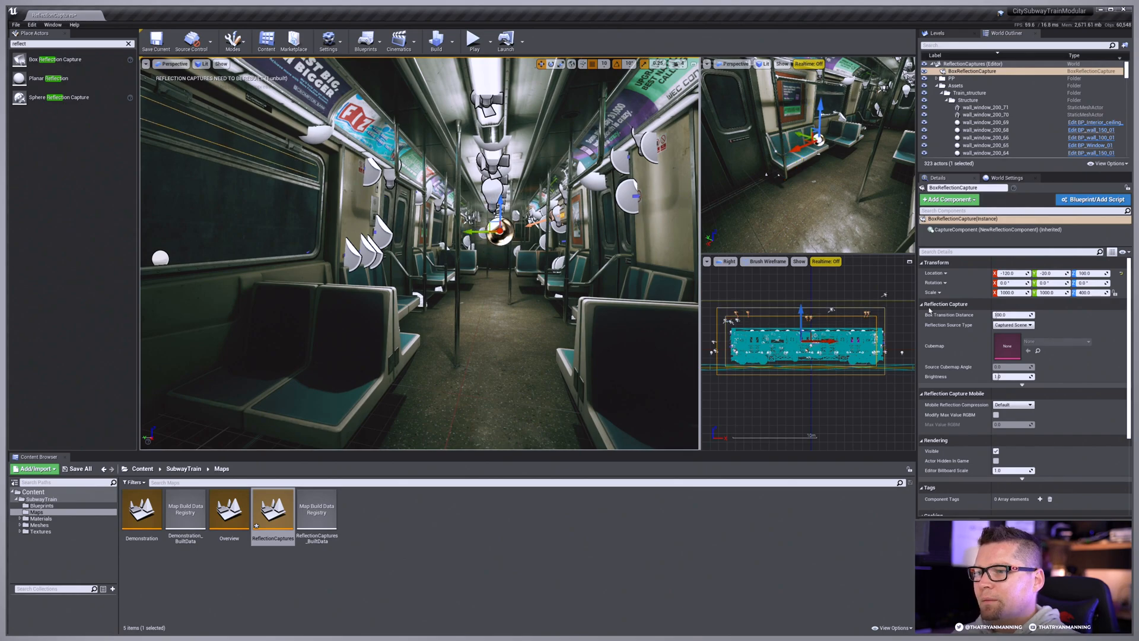
pyautogui.moveTo(832, 342); pyautogui.dragTo(840, 342)
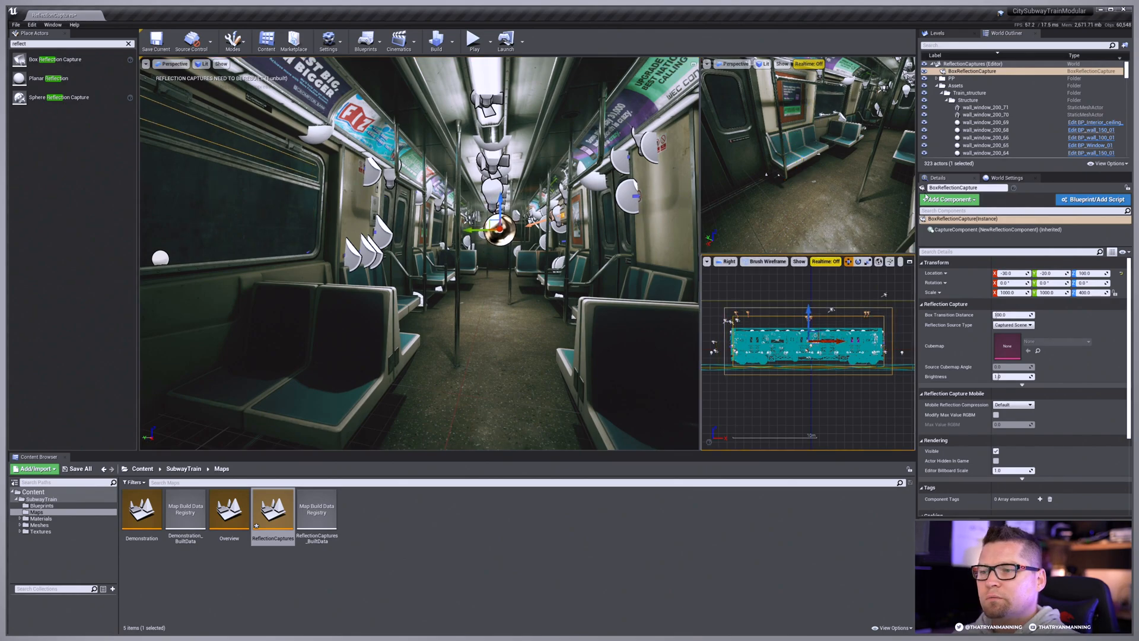
# Step: Build the level's reflection captures while viewing the train window
pyautogui.moveTo(450, 210); pyautogui.dragTo(353, 211, button='right')
pyautogui.moveTo(436, 159); pyautogui.dragTo(437, 173, button='right')
pyautogui.press('w')
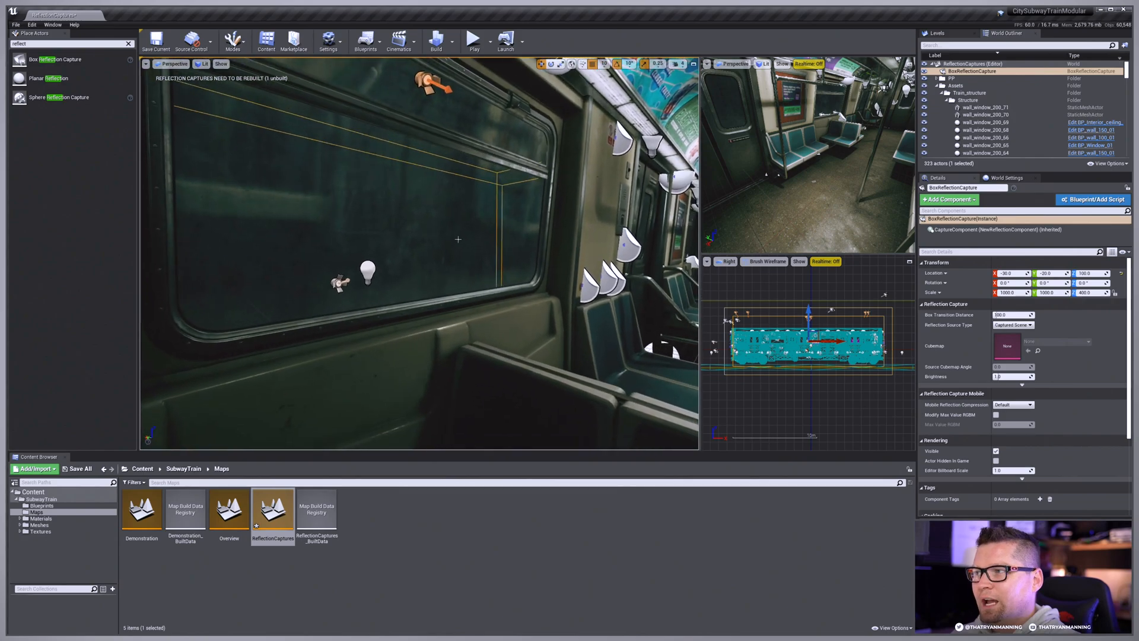
pyautogui.click(454, 42)
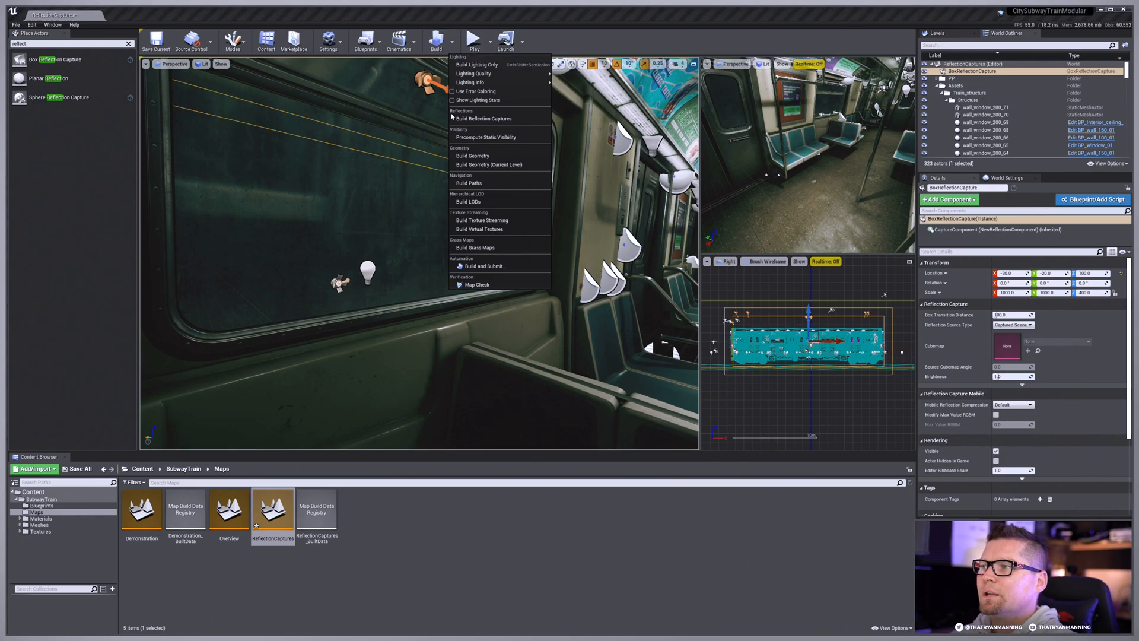
pyautogui.click(512, 121)
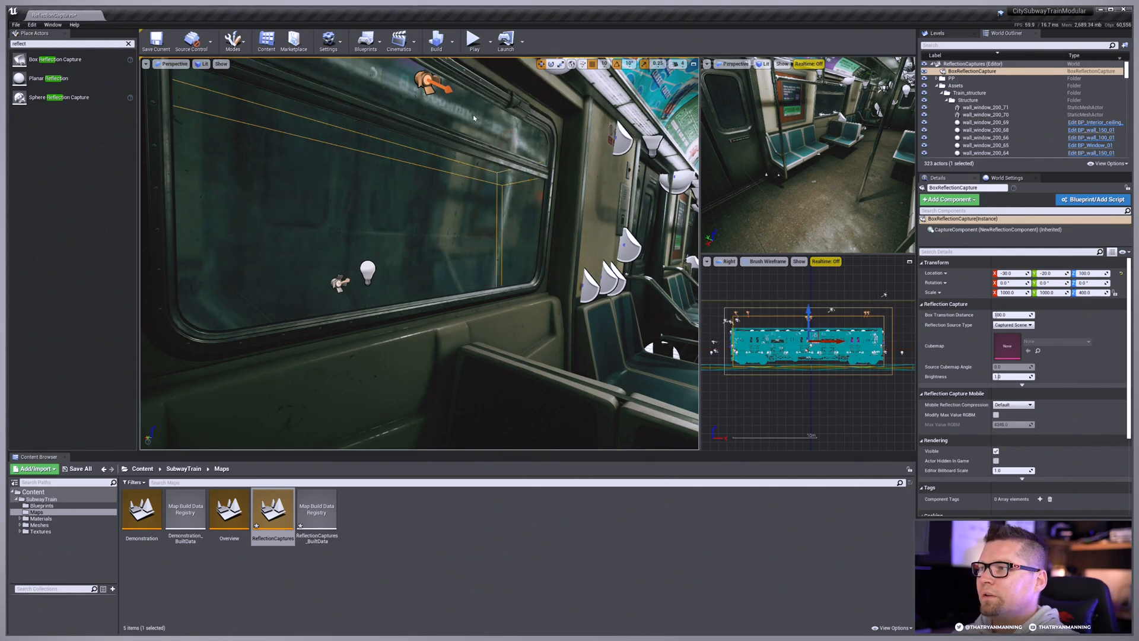
# Step: Examine the reflections in the train window from several angles with the editor icons hidden
pyautogui.moveTo(441, 196); pyautogui.dragTo(543, 245, button='right')
pyautogui.press('g')
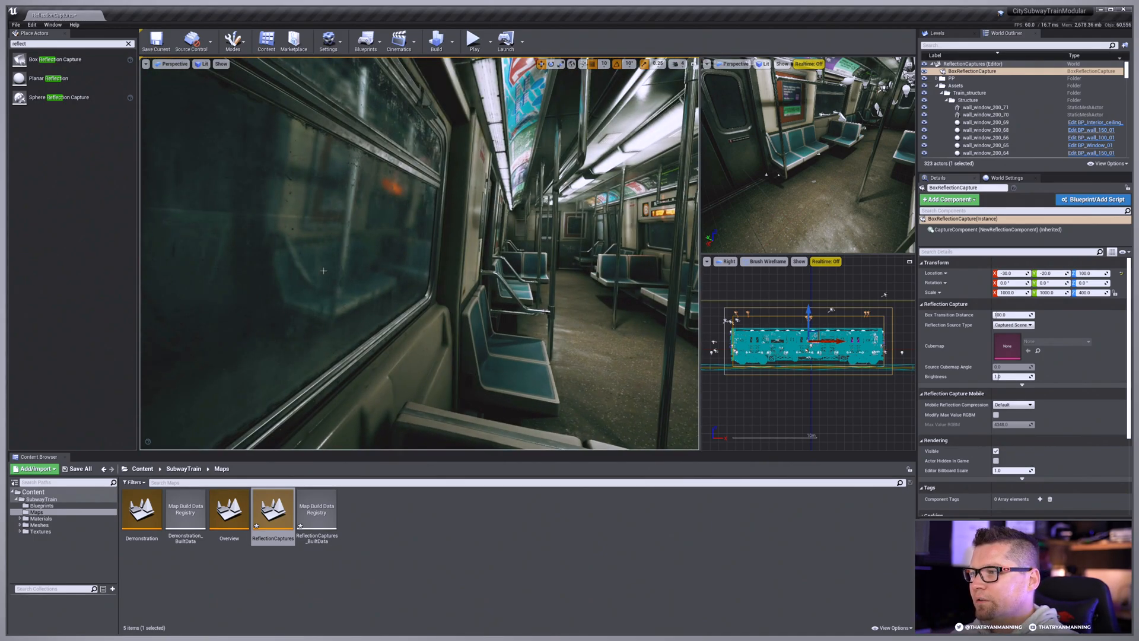
pyautogui.moveTo(375, 276); pyautogui.dragTo(388, 275, button='right')
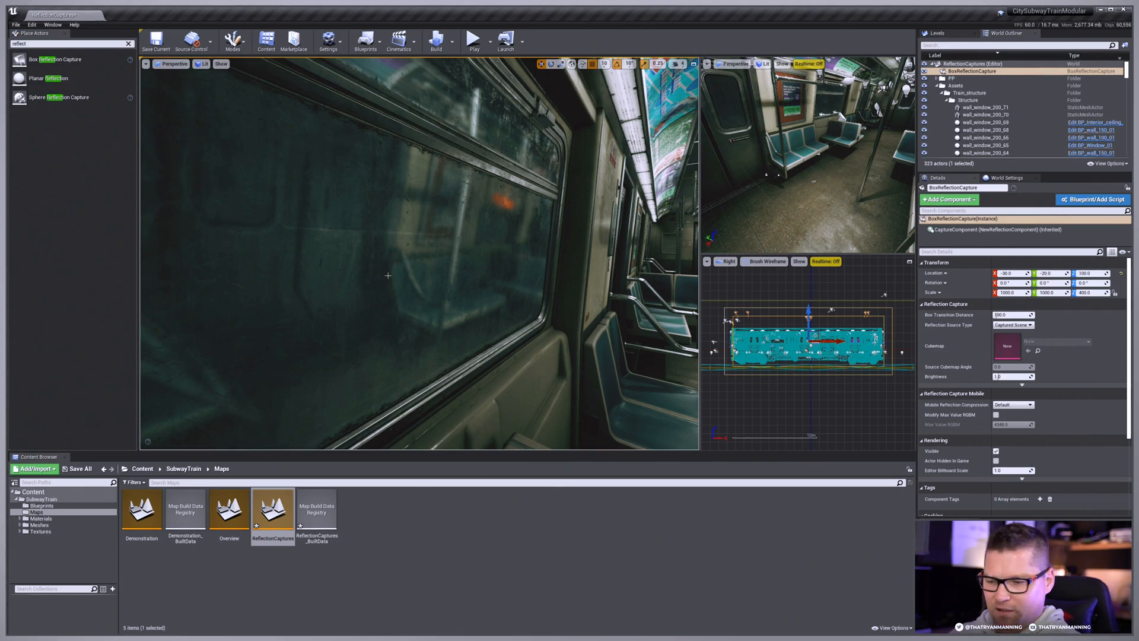
pyautogui.moveTo(531, 284); pyautogui.dragTo(570, 287, button='right')
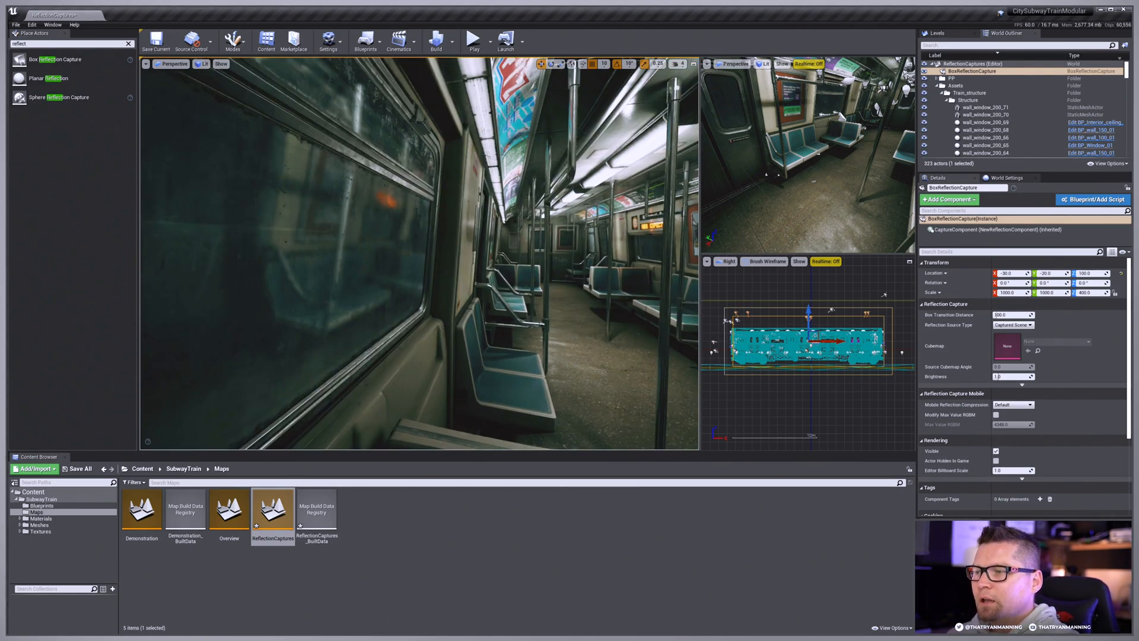
pyautogui.moveTo(500, 286); pyautogui.dragTo(504, 285, button='right')
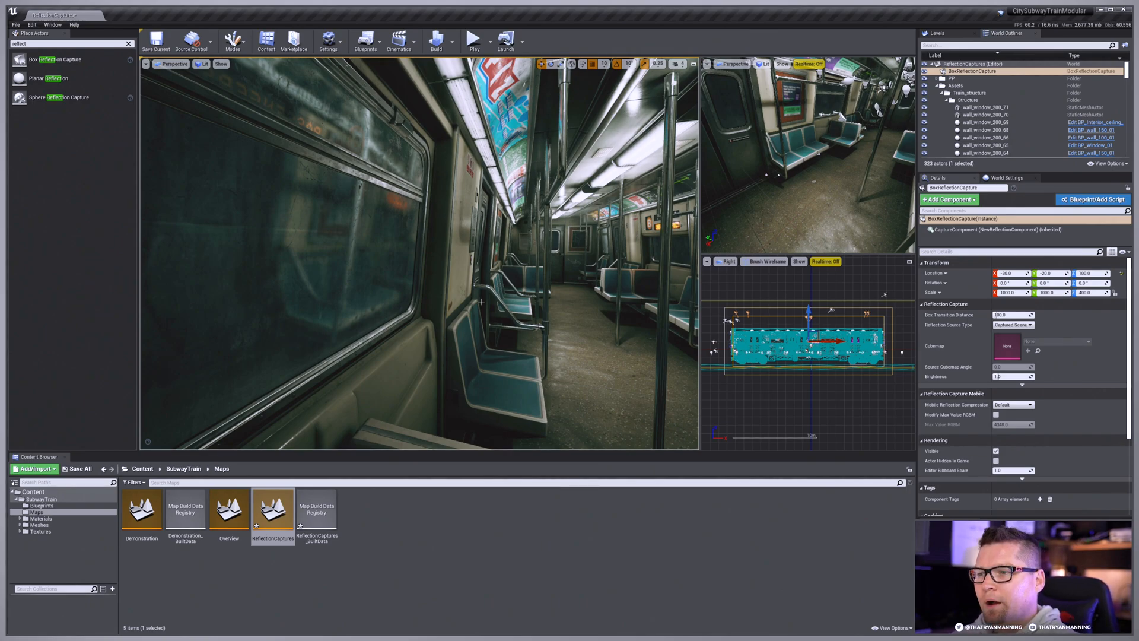
pyautogui.moveTo(536, 281)
pyautogui.mouseDown(button='right')
pyautogui.moveTo(486, 281)
pyautogui.moveTo(536, 281)
pyautogui.mouseUp(button='right')
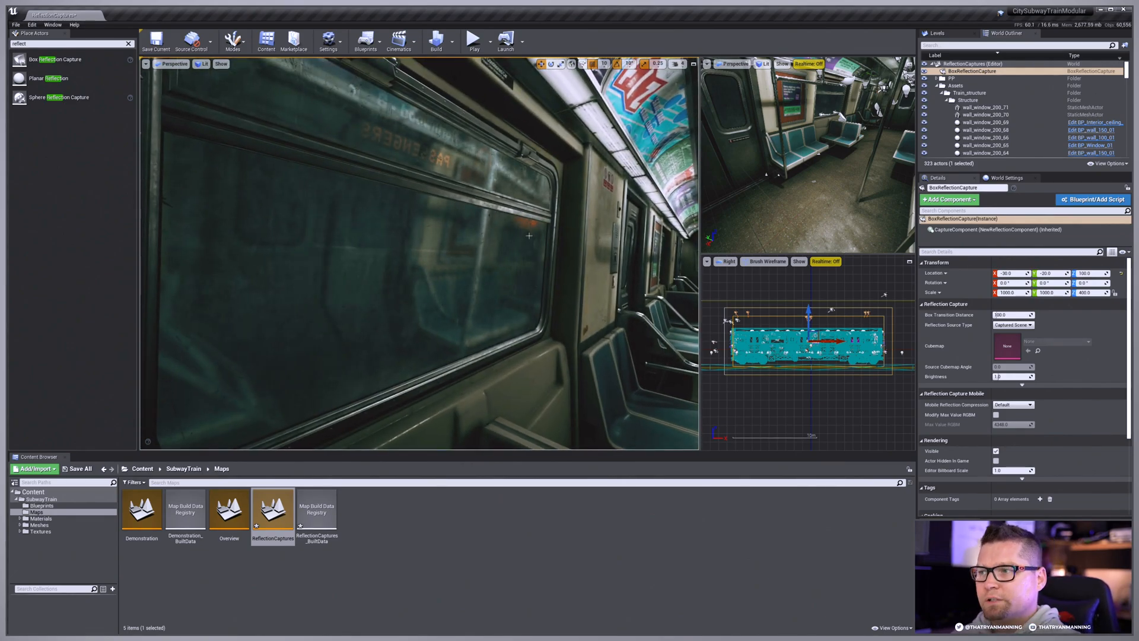
pyautogui.moveTo(547, 248); pyautogui.dragTo(552, 245, button='right')
pyautogui.press('w')
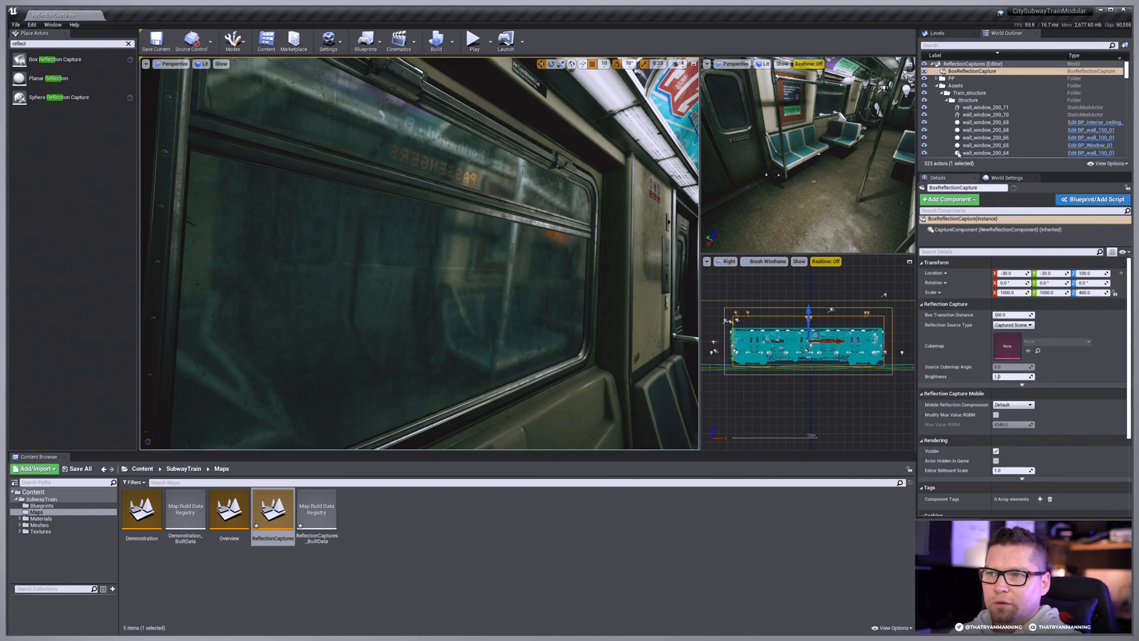
# Step: Collapse the Assets folder in the outliner and reveal the box capture's advanced Reflection Capture and Rendering settings
pyautogui.click(938, 86)
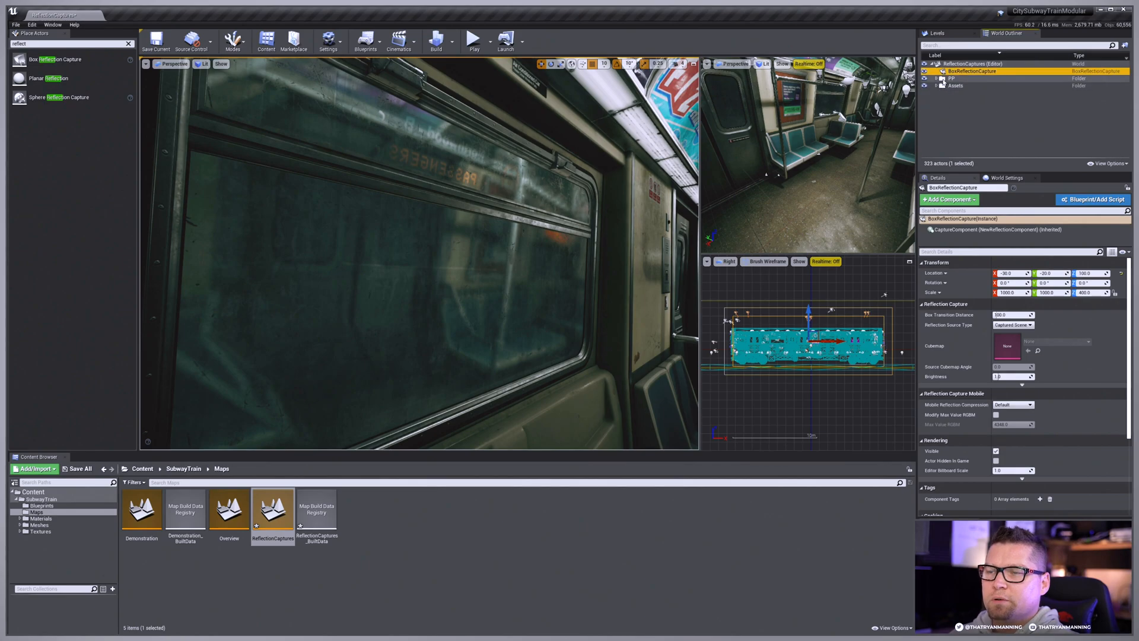
pyautogui.click(973, 72)
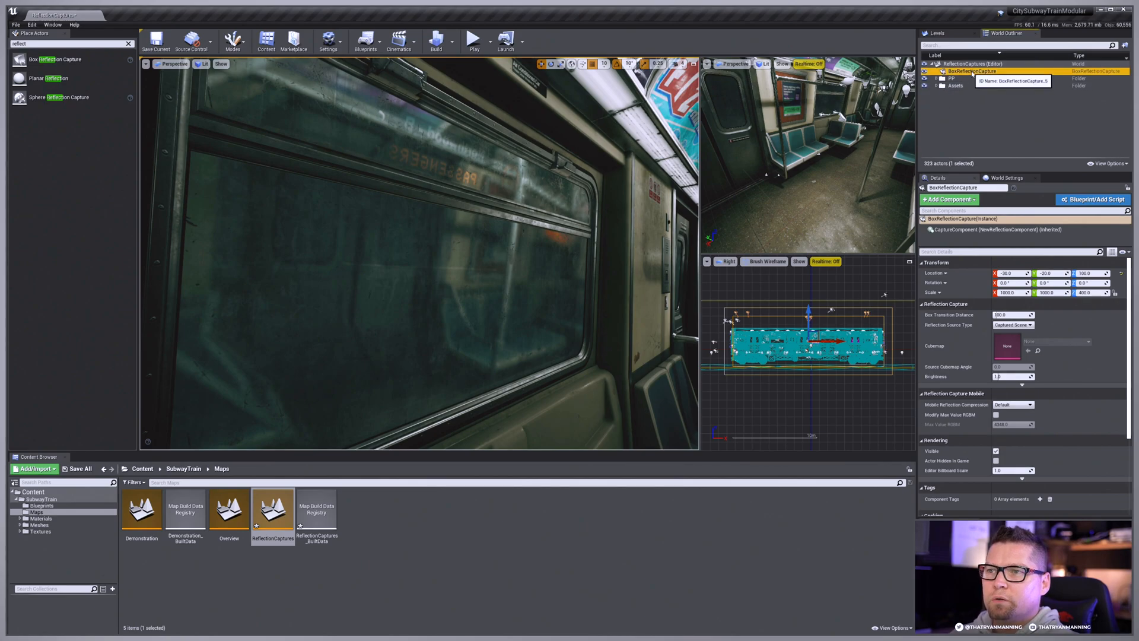
pyautogui.click(1021, 385)
pyautogui.scroll(-1, 1050, 391)
pyautogui.scroll(-1, 1050, 392)
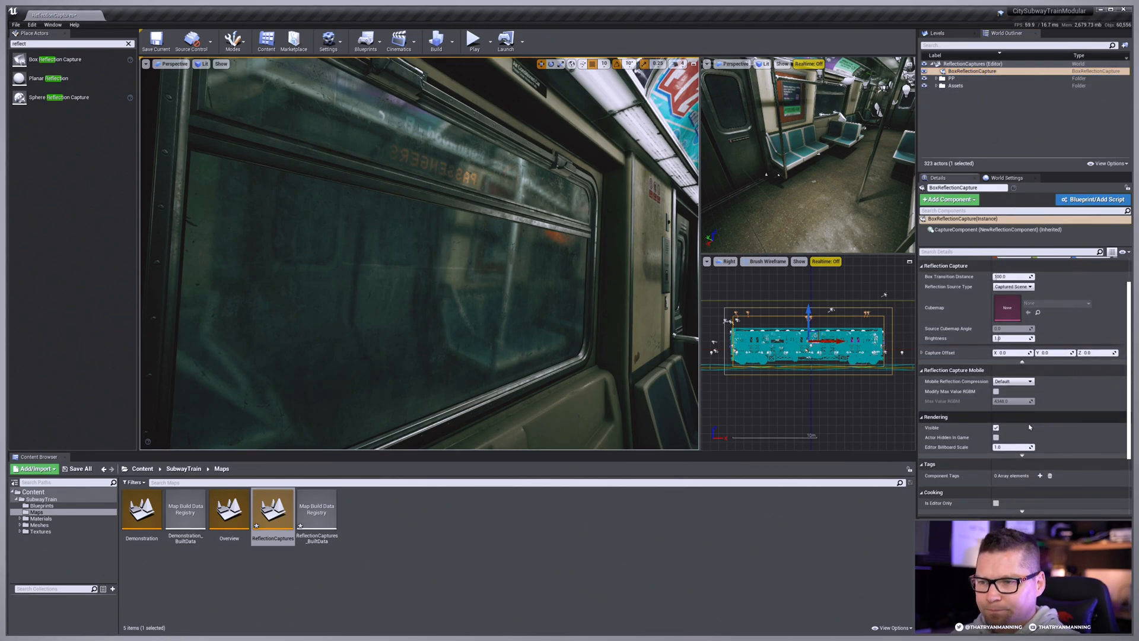
pyautogui.click(1021, 455)
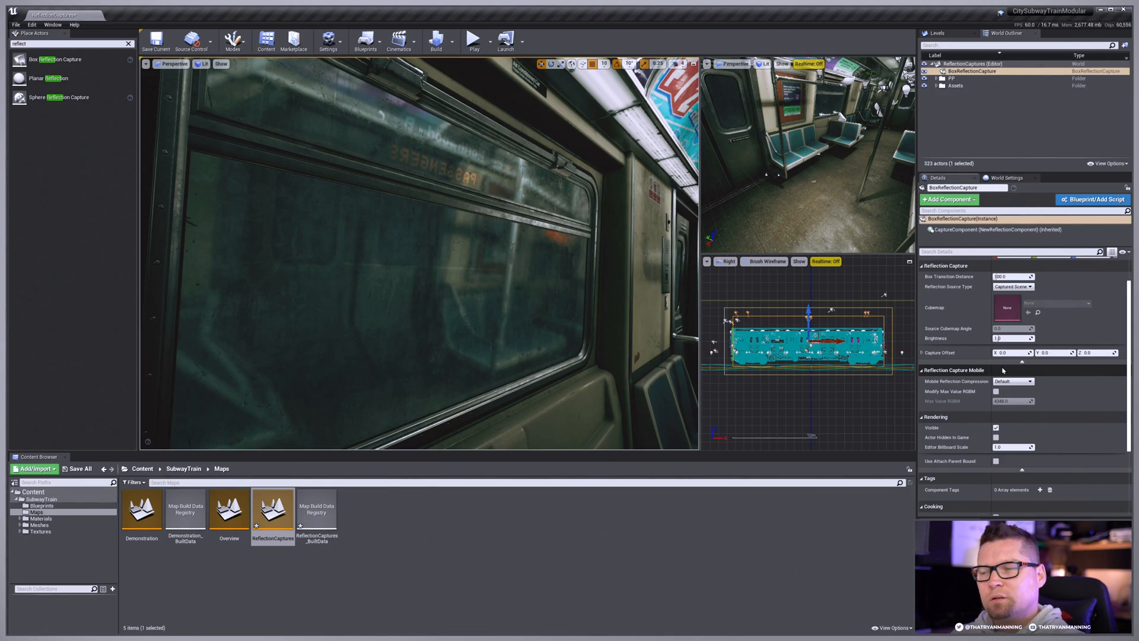
# Step: Open the Project Settings and search all settings for "reflect"
pyautogui.click(32, 25)
pyautogui.click(51, 141)
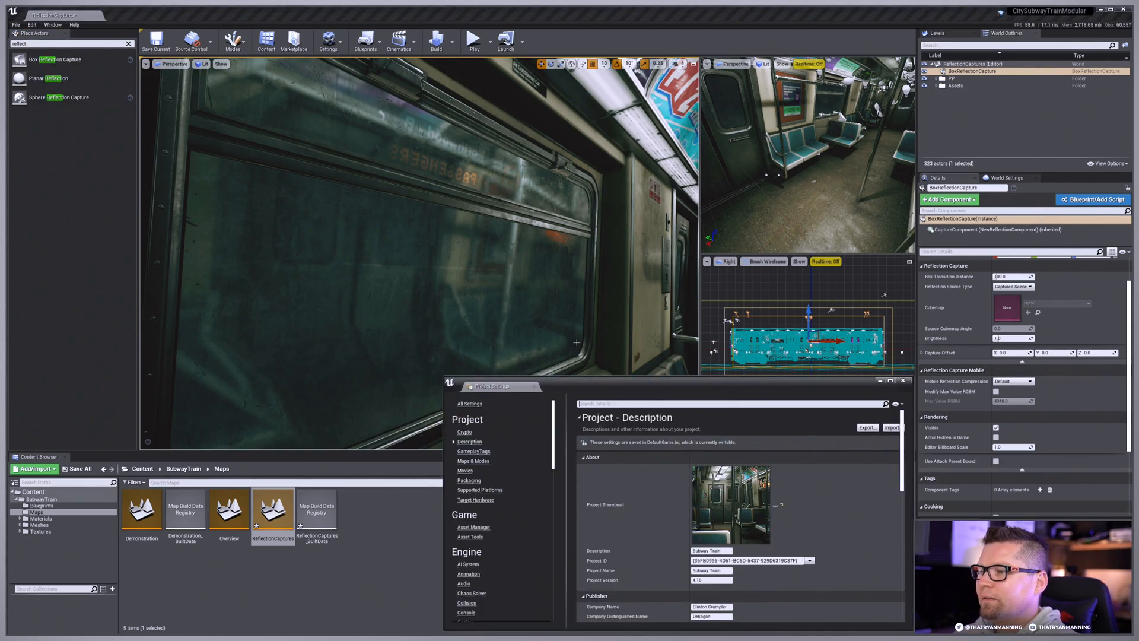
pyautogui.moveTo(741, 372); pyautogui.dragTo(810, 445)
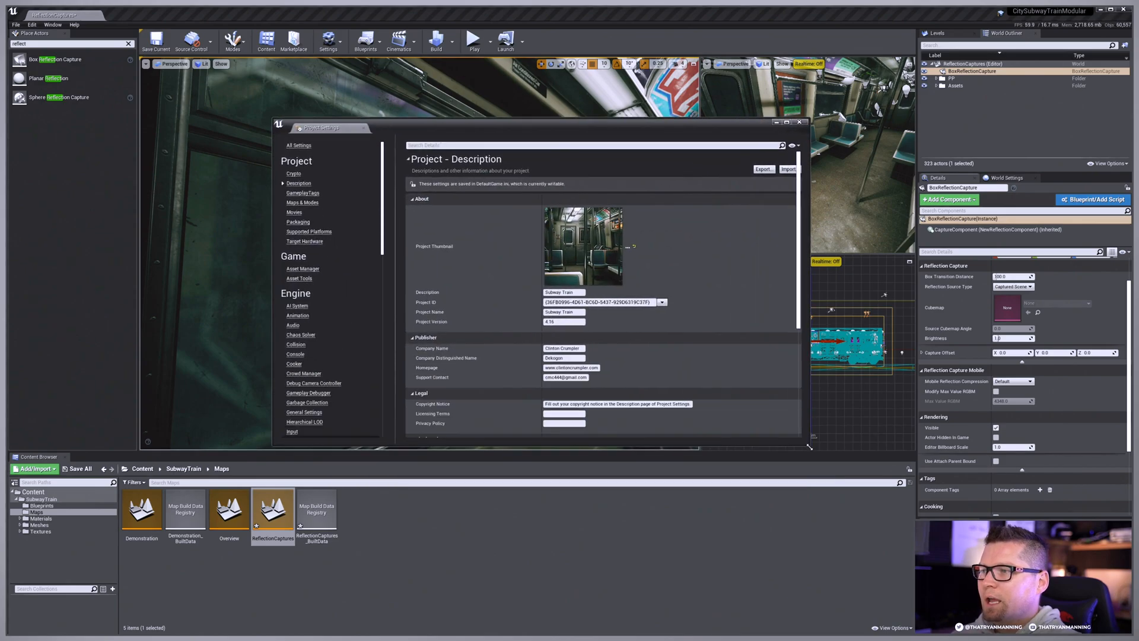
pyautogui.click(321, 146)
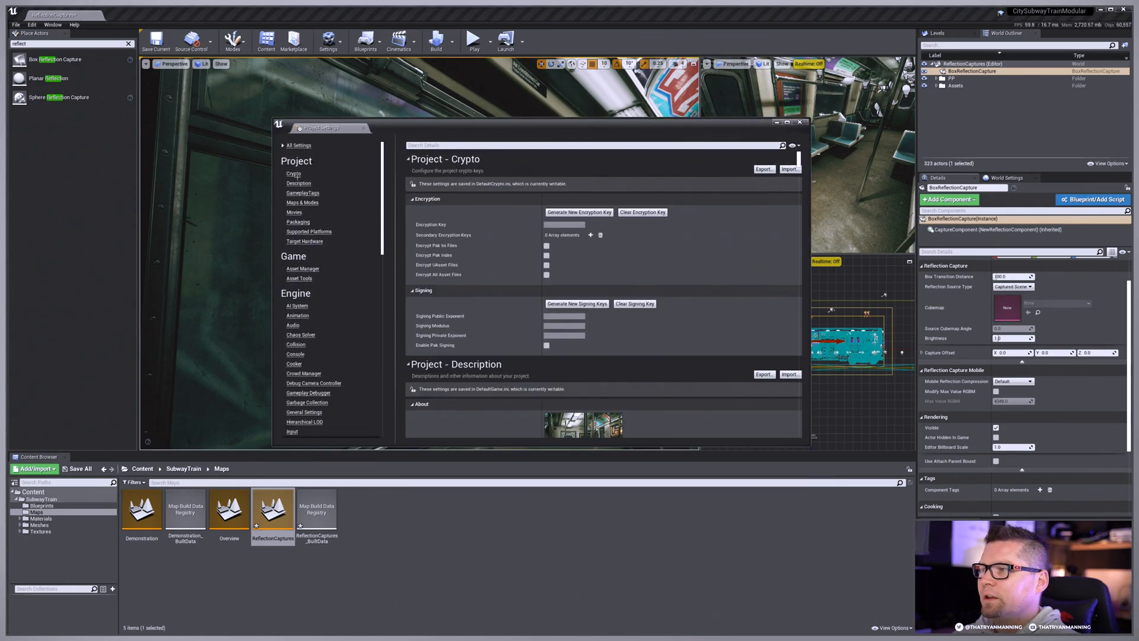
pyautogui.click(462, 146)
pyautogui.write('reflect')
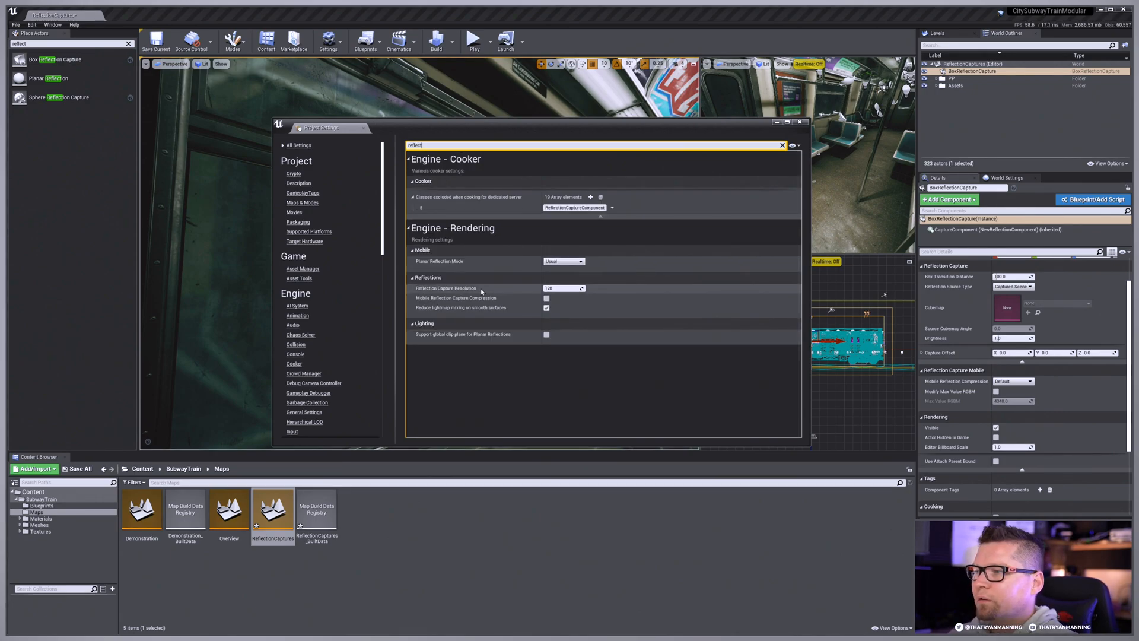
# Step: Move the settings window clear of the train window view and set the Reflection Capture Resolution to 1024
pyautogui.moveTo(534, 127); pyautogui.dragTo(823, 291)
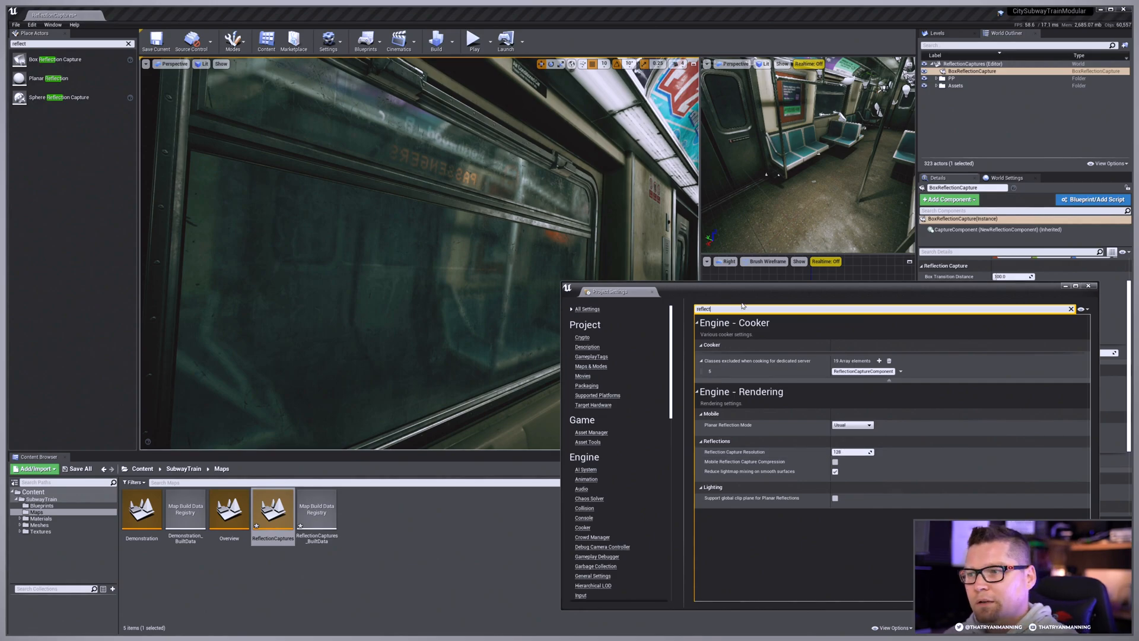
pyautogui.moveTo(751, 296); pyautogui.dragTo(757, 301)
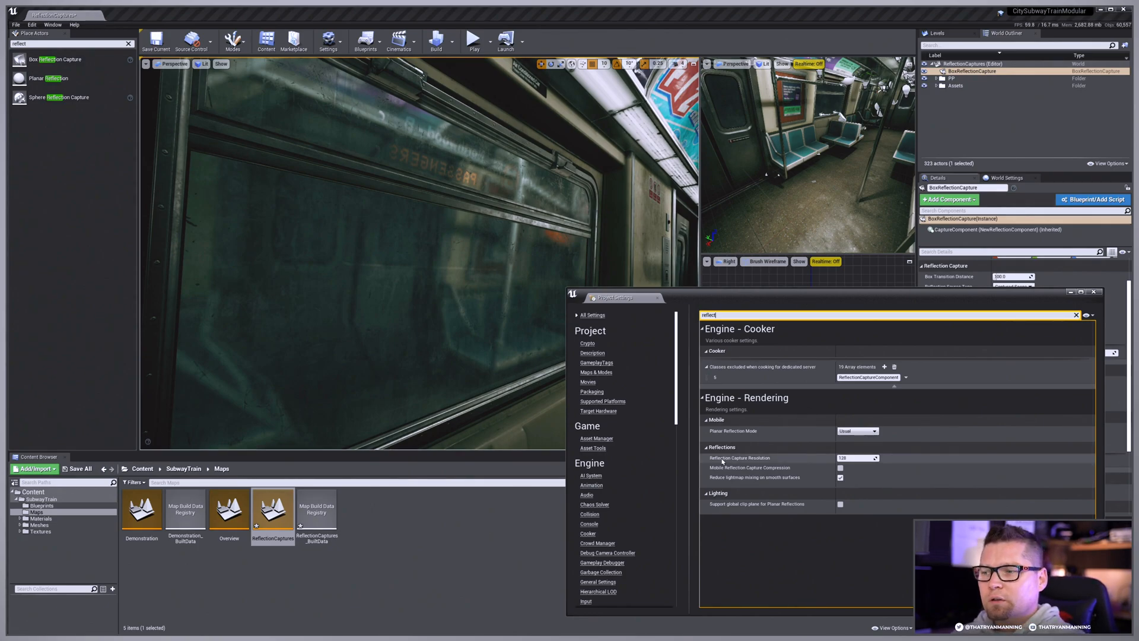
pyautogui.click(860, 459)
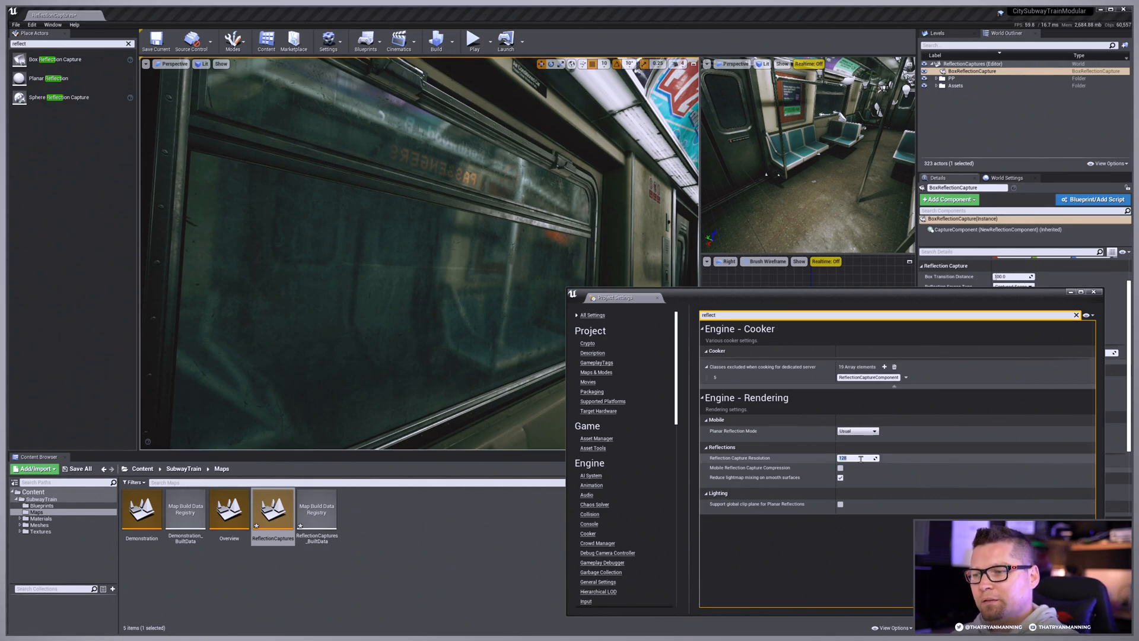
pyautogui.write('102')
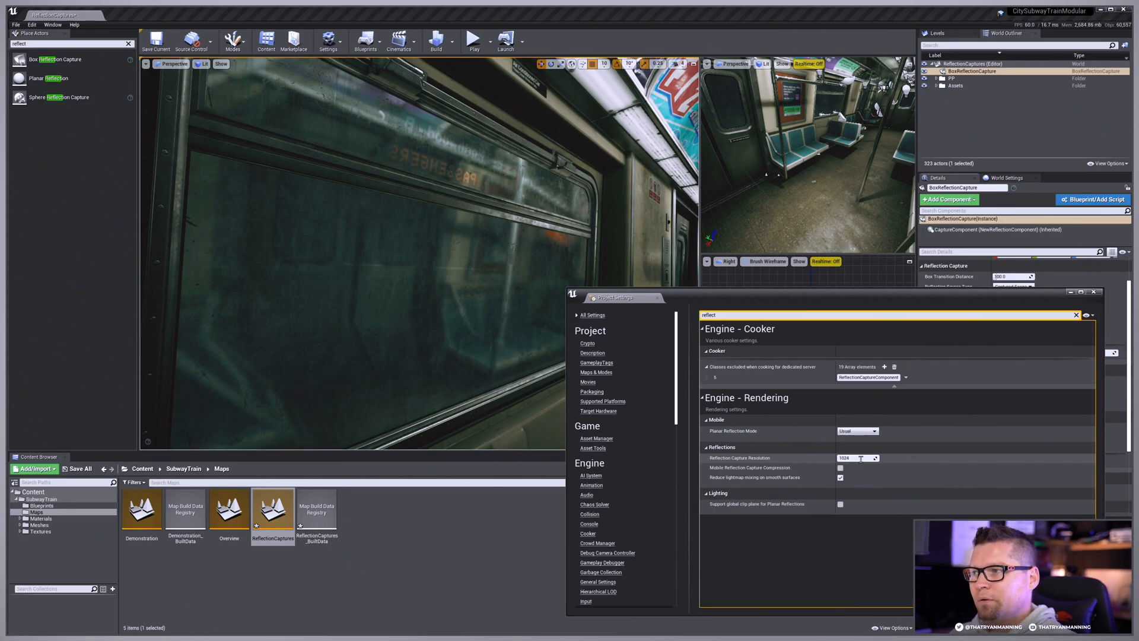
pyautogui.write('4')
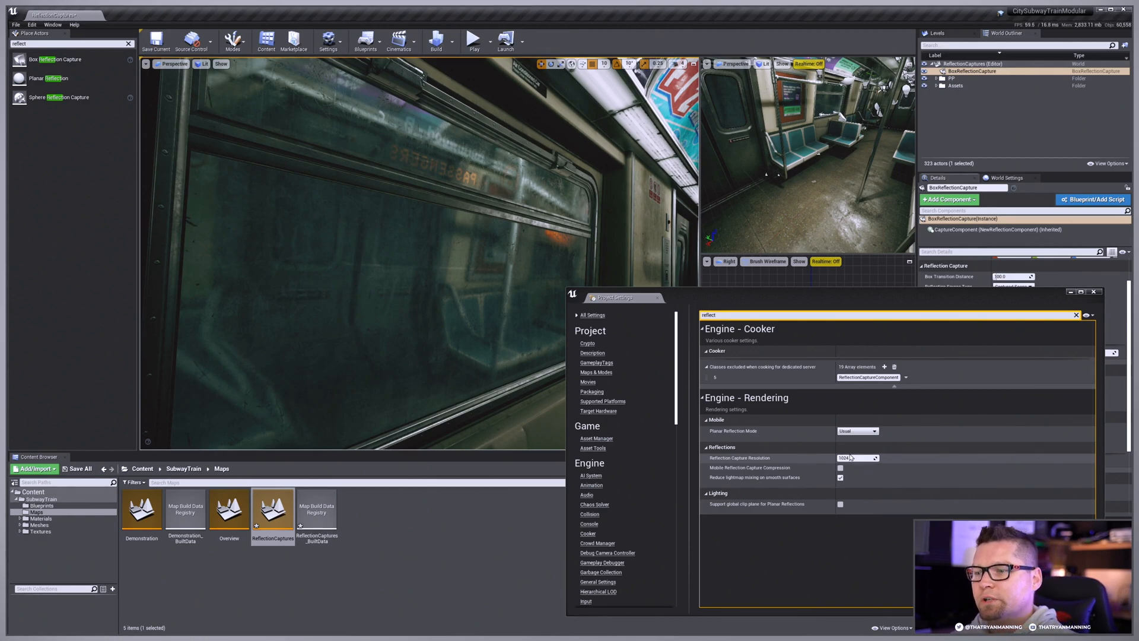
# Step: Try a Reflection Capture Resolution of 2048 and return it to 1024
pyautogui.click(851, 457)
pyautogui.press('Return')
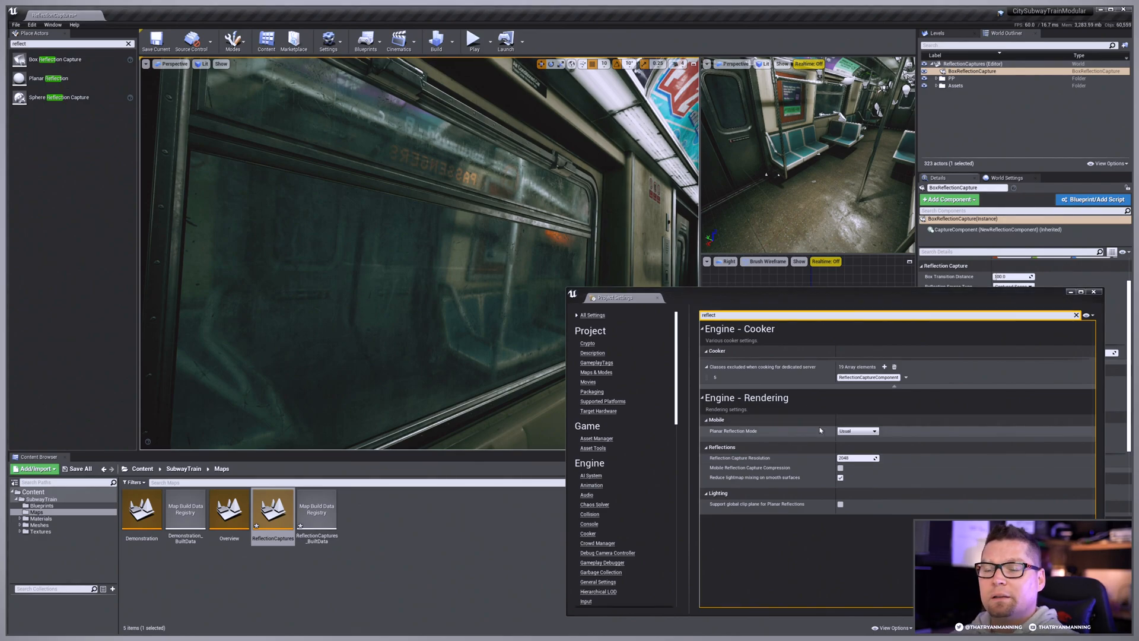
pyautogui.click(856, 458)
pyautogui.write('1024')
pyautogui.press('Return')
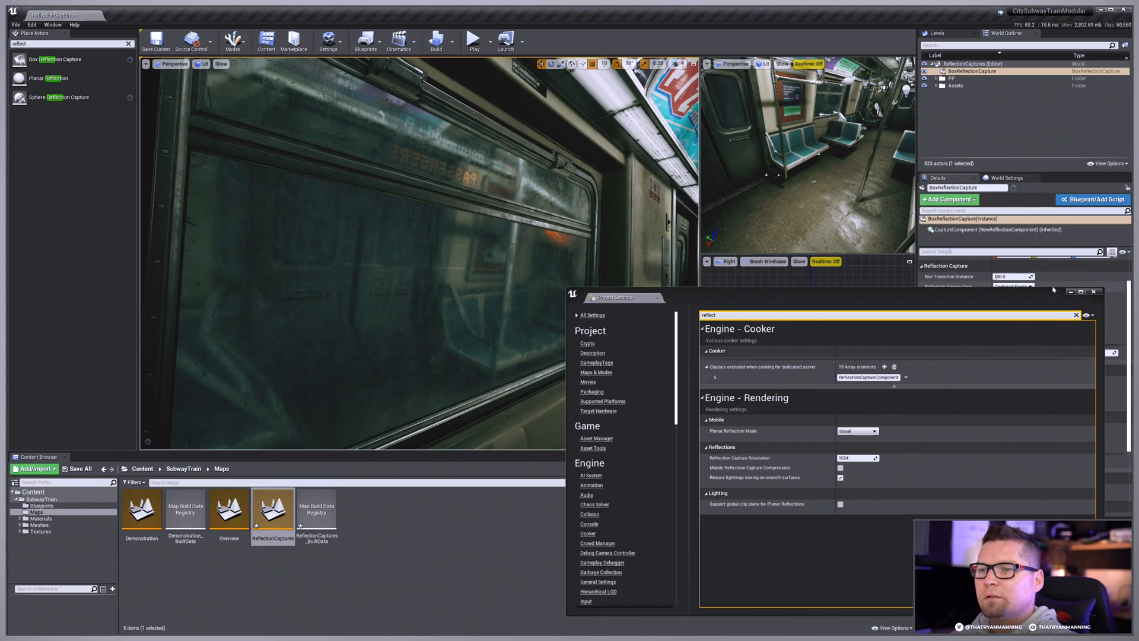
# Step: Close the Project Settings and delete the box reflection capture from the level
pyautogui.click(1097, 294)
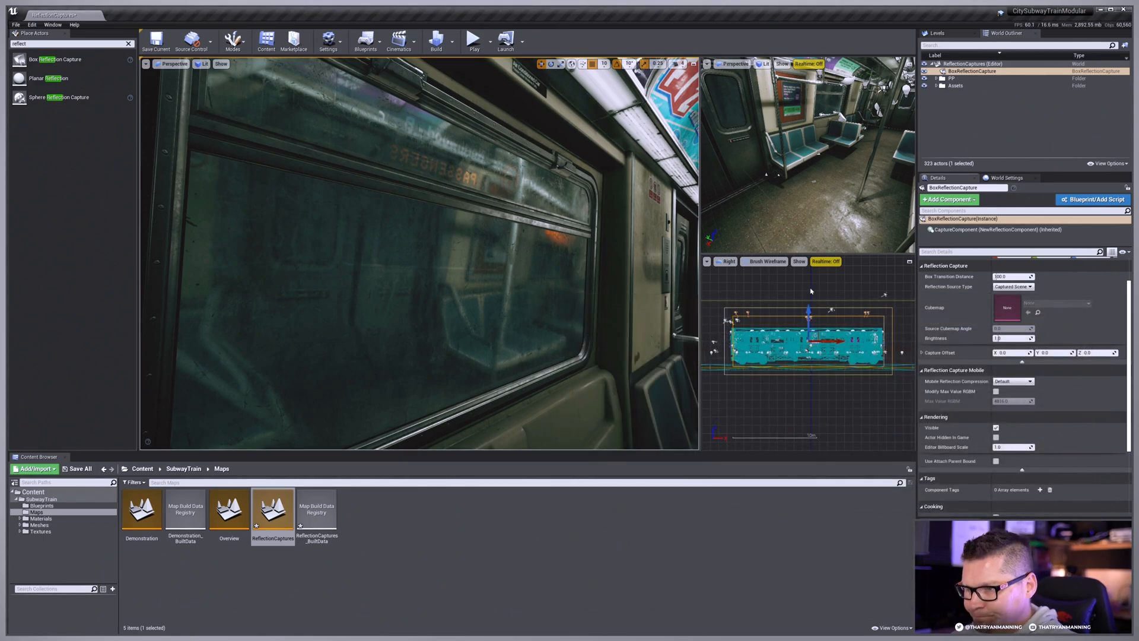
pyautogui.click(781, 316)
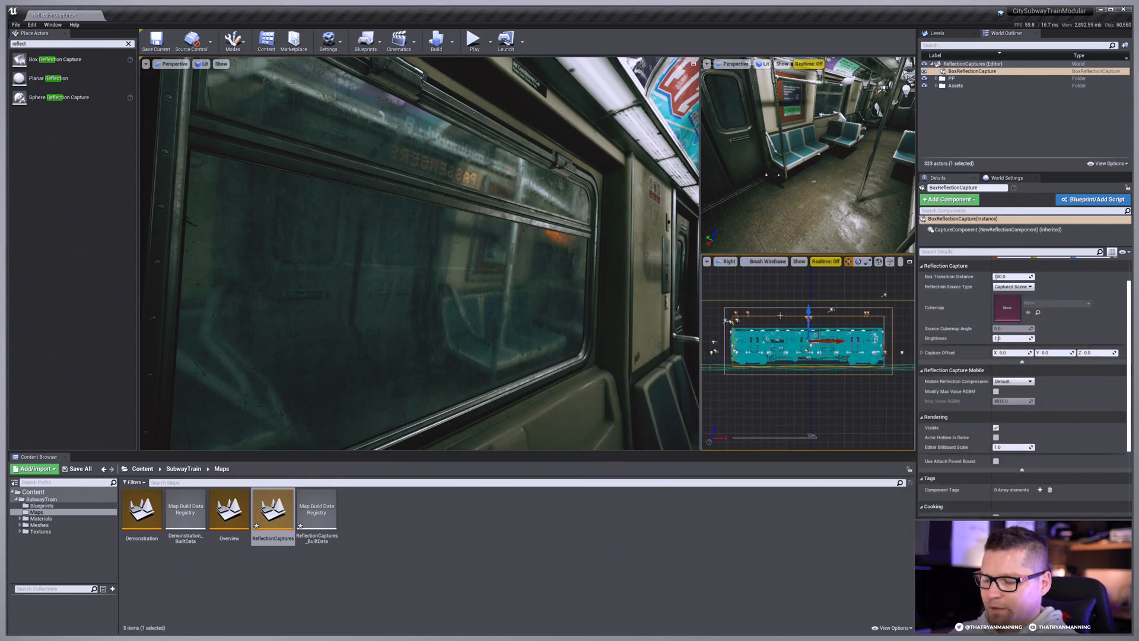
pyautogui.press('Delete')
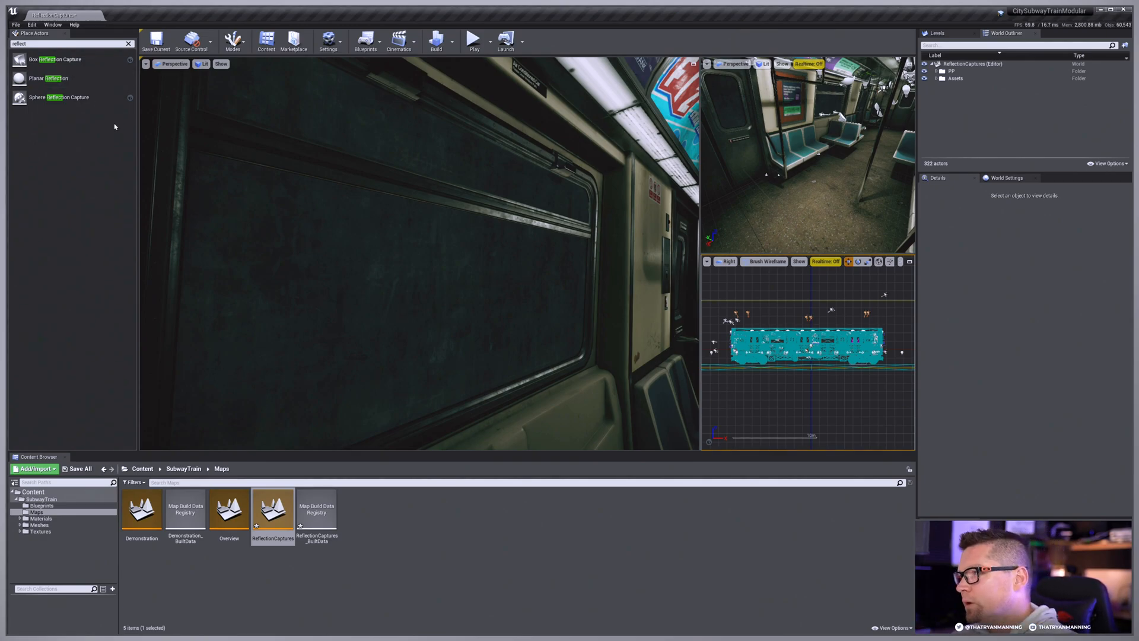
# Step: Place a sphere reflection capture on the train floor in the aisle, with the train window in view
pyautogui.moveTo(465, 279)
pyautogui.mouseDown(button='right')
pyautogui.moveTo(433, 281)
pyautogui.moveTo(465, 279)
pyautogui.mouseUp(button='right')
pyautogui.press('s')
pyautogui.moveTo(801, 178); pyautogui.dragTo(768, 110, button='right')
pyautogui.click(767, 110)
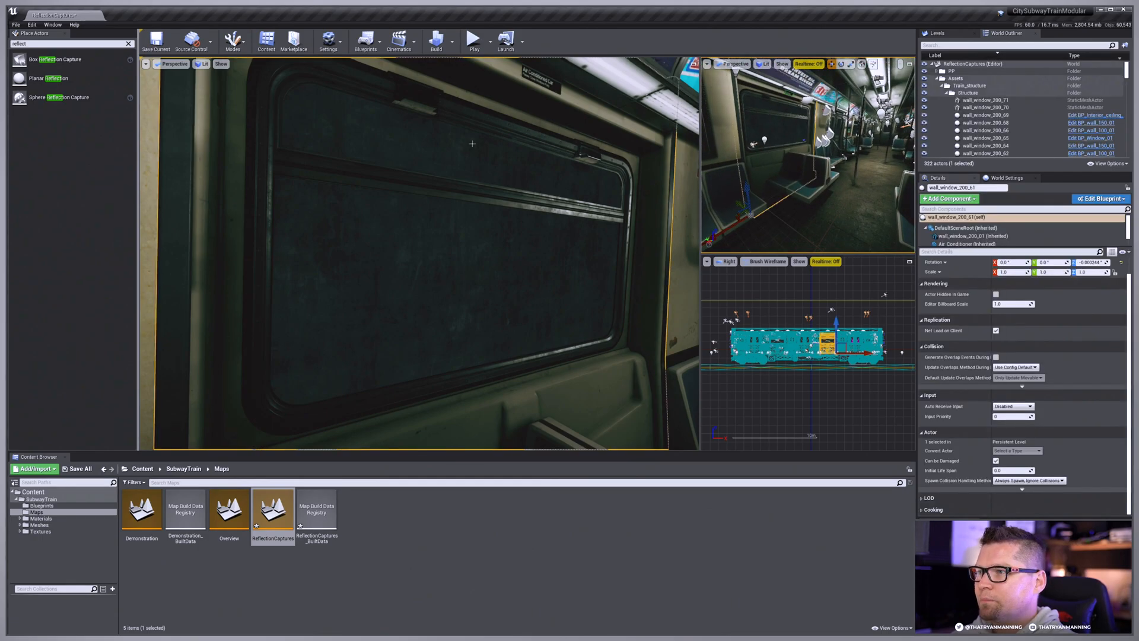
pyautogui.press('Escape')
pyautogui.moveTo(788, 172); pyautogui.dragTo(801, 178, button='right')
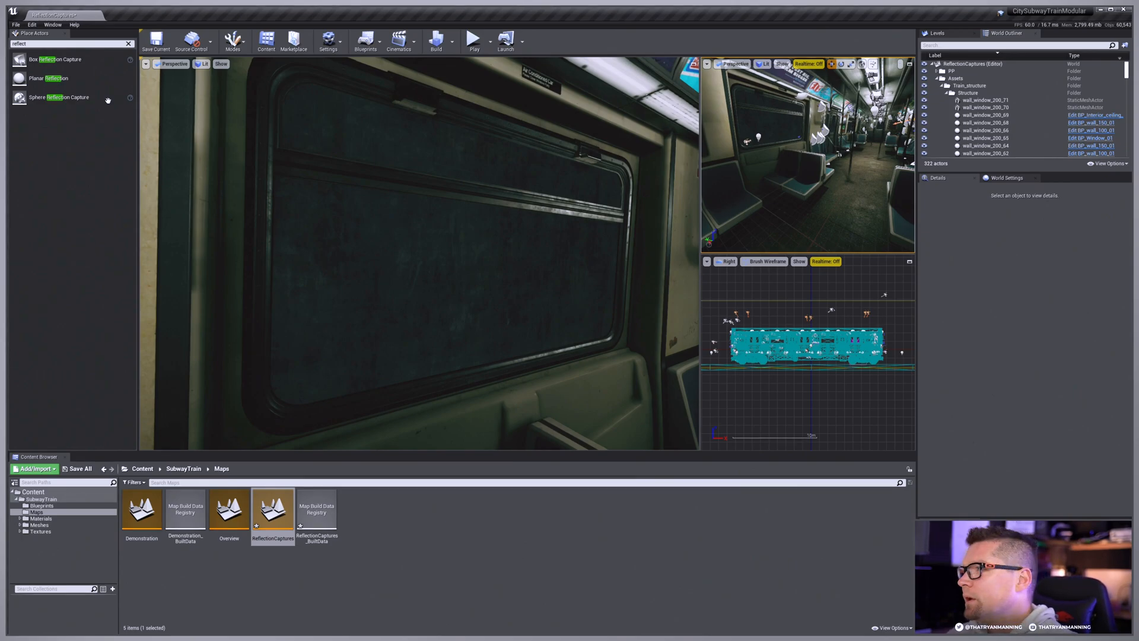
pyautogui.moveTo(58, 97); pyautogui.dragTo(833, 192)
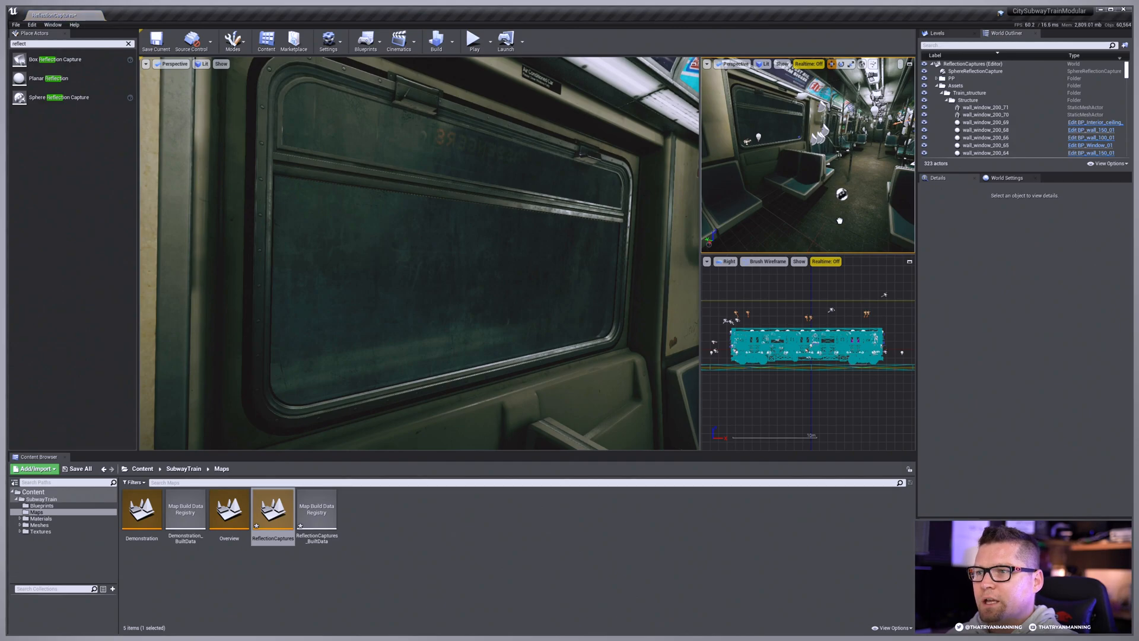
# Step: Centre the sphere reflection capture across the aisle and raise it off the floor to about seat-back height
pyautogui.click(833, 192)
pyautogui.press('f')
pyautogui.moveTo(796, 209); pyautogui.dragTo(803, 208)
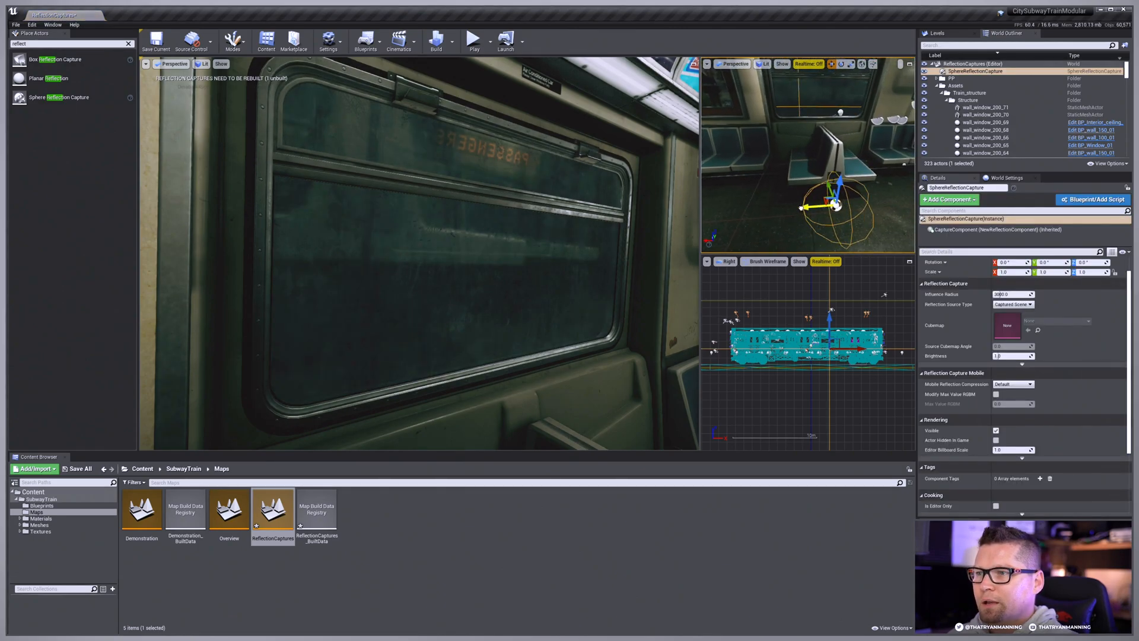
pyautogui.moveTo(803, 209); pyautogui.dragTo(866, 205, button='right')
pyautogui.moveTo(811, 166); pyautogui.dragTo(870, 112)
pyautogui.moveTo(871, 113); pyautogui.dragTo(898, 61, button='right')
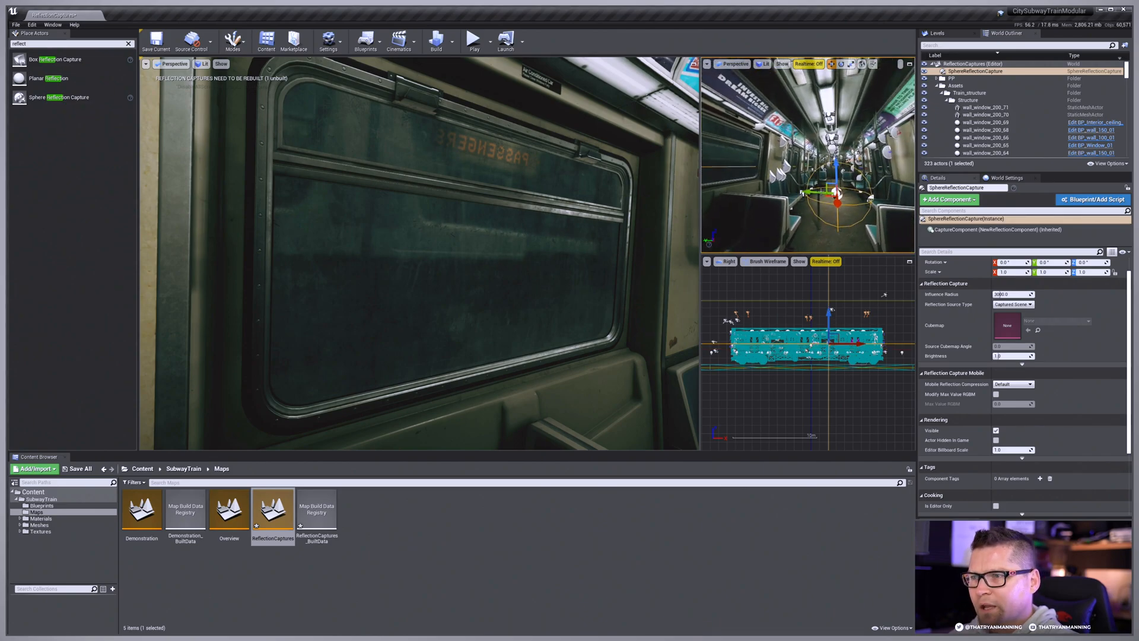
pyautogui.moveTo(838, 171); pyautogui.dragTo(836, 151)
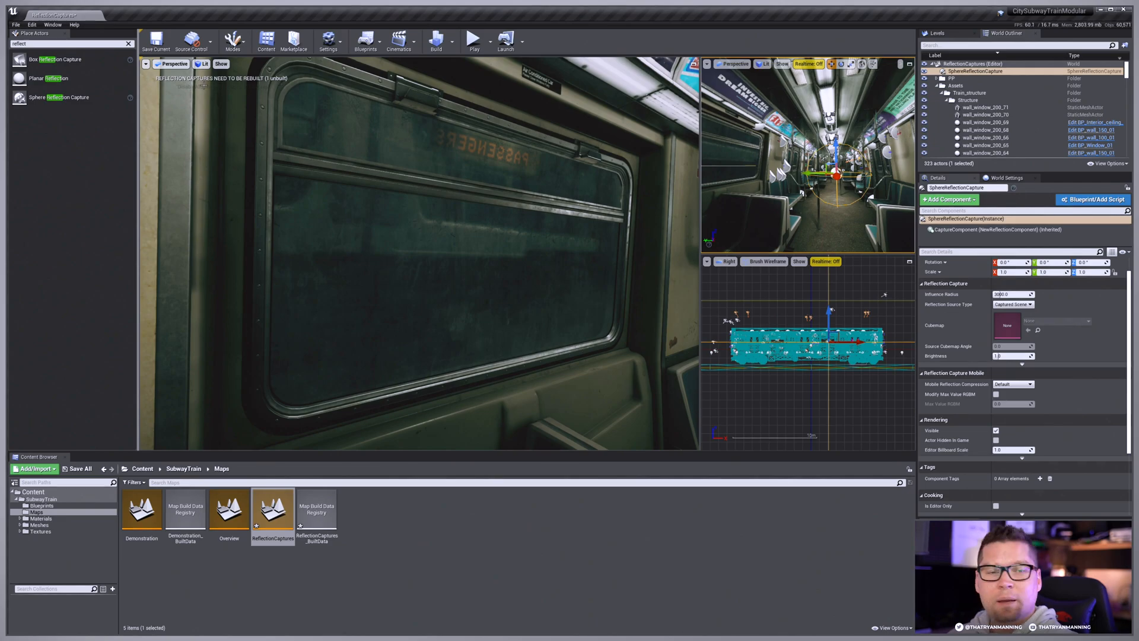
# Step: Build the reflection captures and examine the sphere capture's reflections in the train windows from several angles with the editor icons hidden
pyautogui.click(452, 42)
pyautogui.click(535, 150)
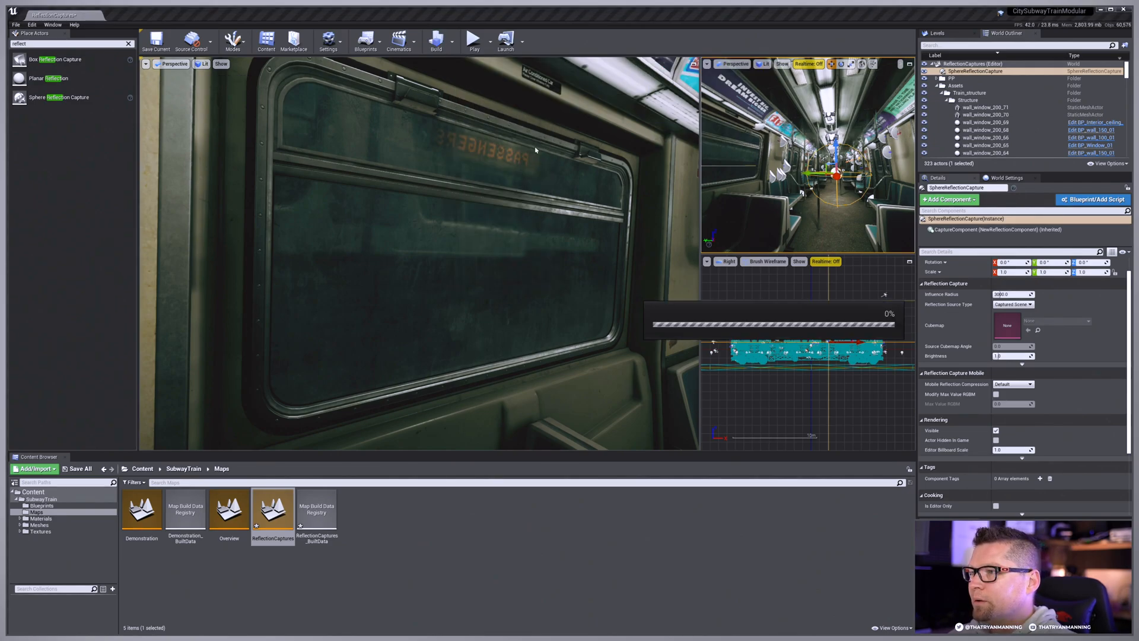
pyautogui.moveTo(495, 248)
pyautogui.mouseDown(button='right')
pyautogui.moveTo(391, 248)
pyautogui.moveTo(500, 243)
pyautogui.mouseUp(button='right')
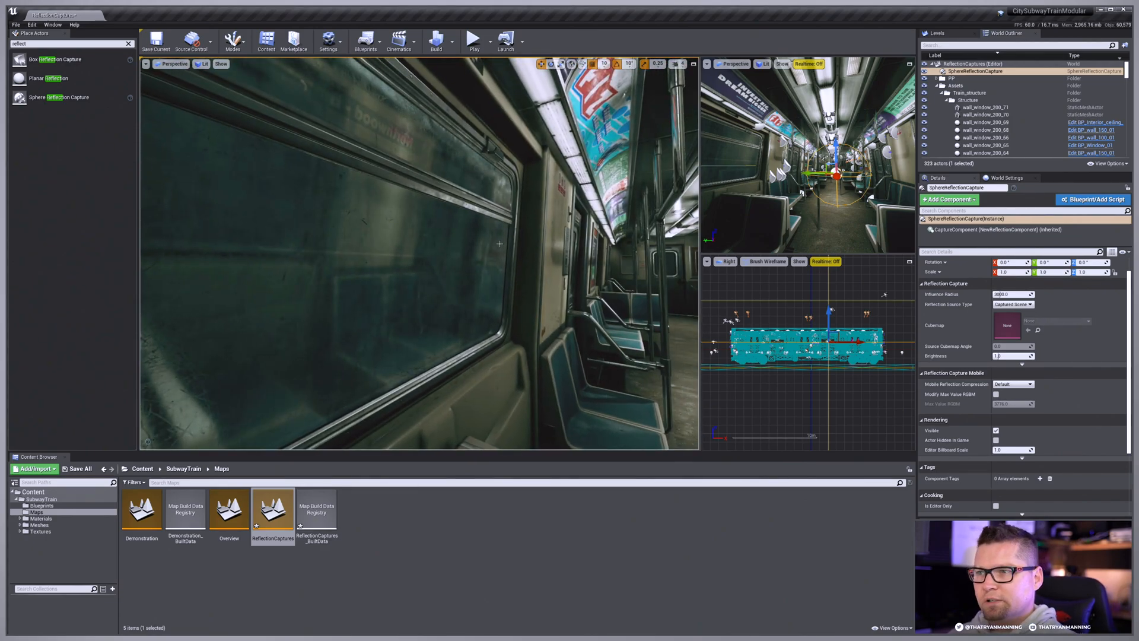
pyautogui.moveTo(419, 254); pyautogui.dragTo(507, 222, button='right')
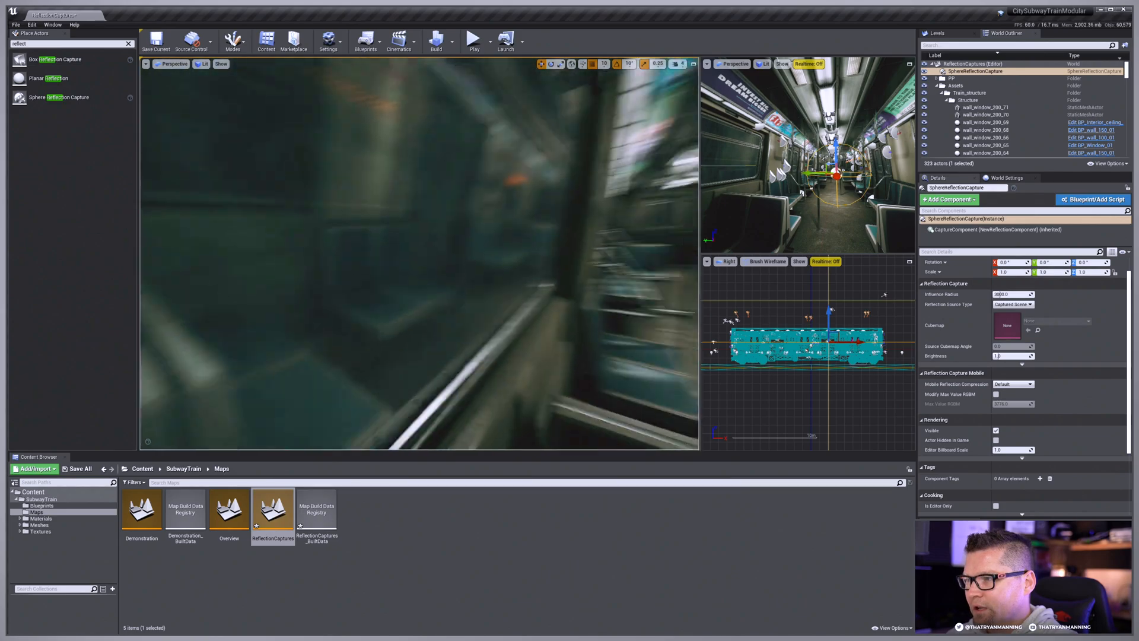
pyautogui.moveTo(419, 254); pyautogui.dragTo(524, 245, button='right')
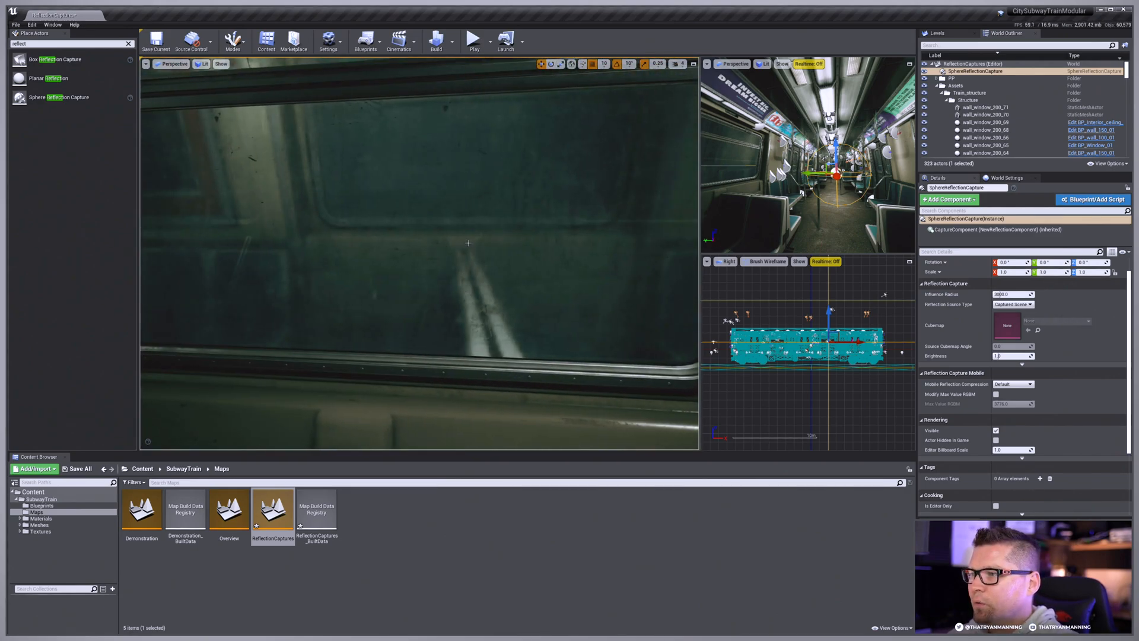
pyautogui.moveTo(419, 254); pyautogui.dragTo(639, 226, button='right')
pyautogui.press('g')
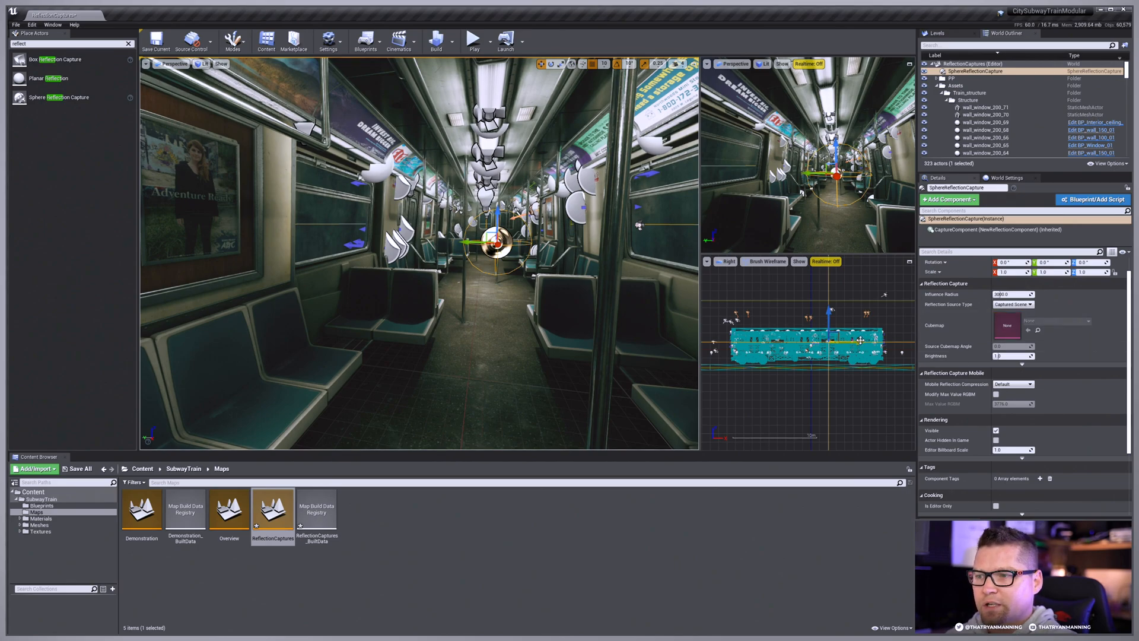
# Step: Move the sphere reflection capture to the middle of the train's length and set its Influence Radius to 16384
pyautogui.moveTo(860, 342); pyautogui.dragTo(844, 342)
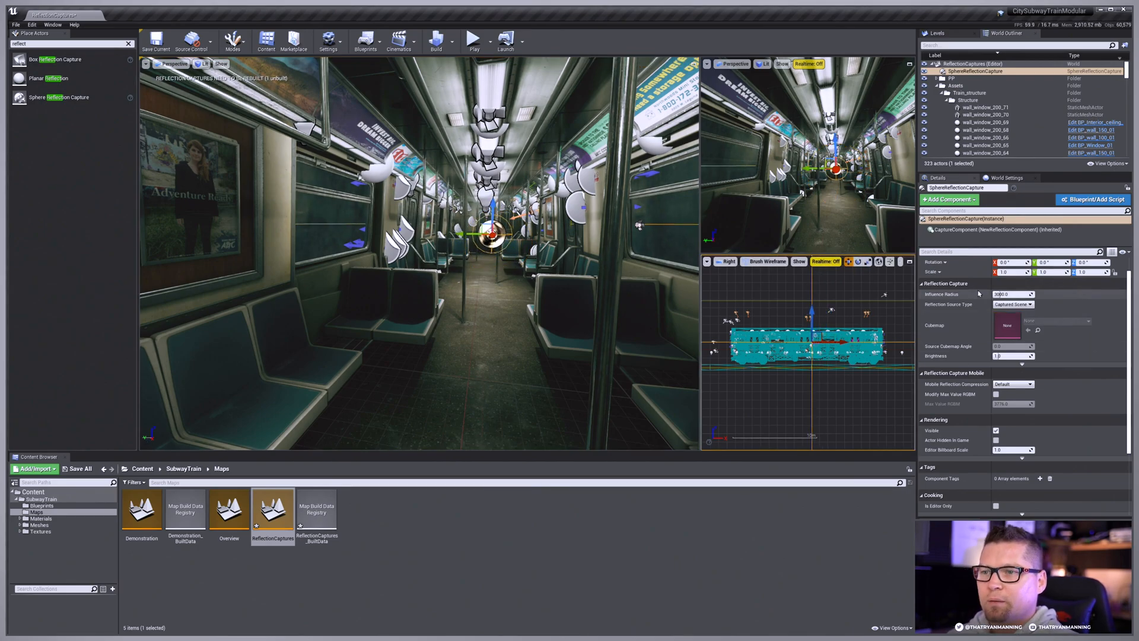
pyautogui.moveTo(1003, 294); pyautogui.dragTo(1034, 294)
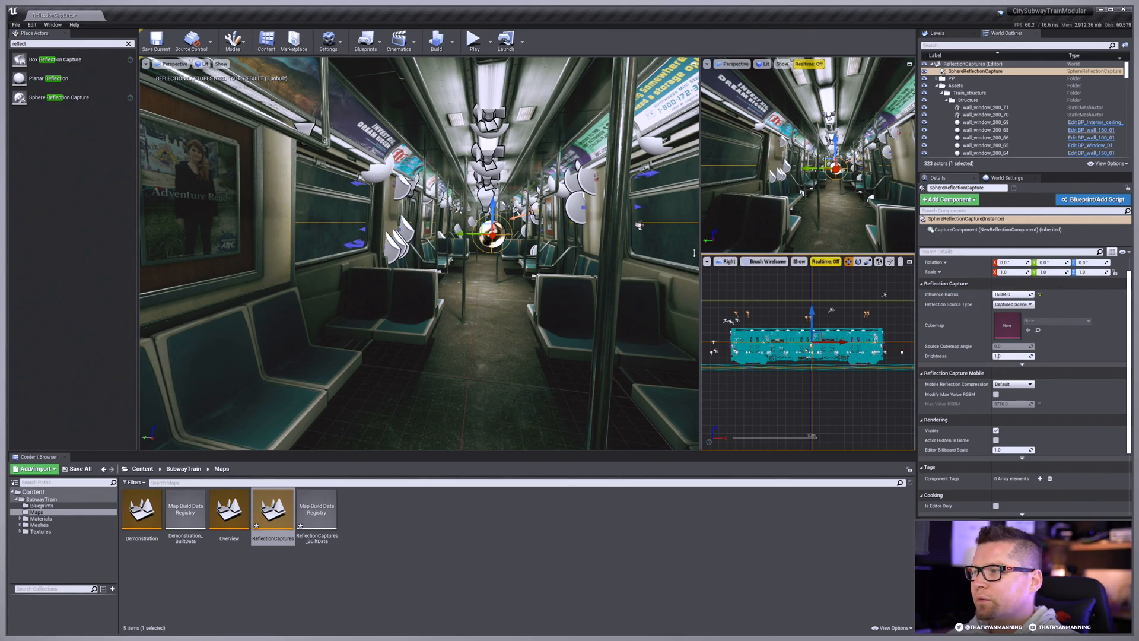
# Step: Rebuild the reflection captures and inspect the train window's reflections with the editor icons hidden
pyautogui.press('w')
pyautogui.moveTo(538, 274); pyautogui.dragTo(433, 259, button='right')
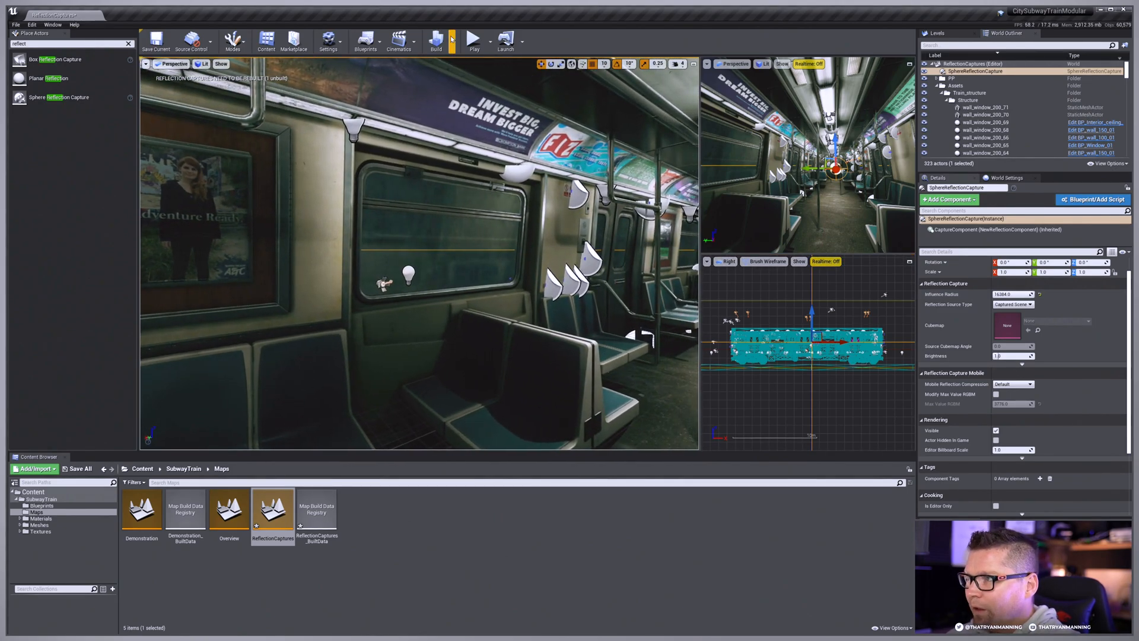
pyautogui.click(452, 41)
pyautogui.click(484, 119)
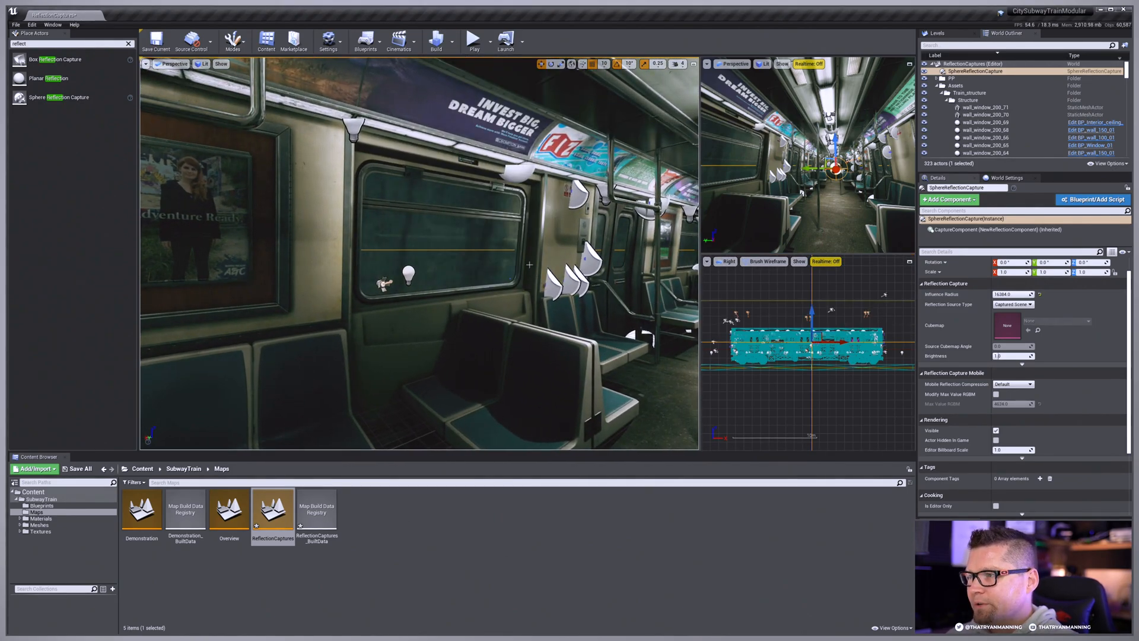
pyautogui.press('f')
pyautogui.moveTo(474, 119); pyautogui.dragTo(587, 117, button='right')
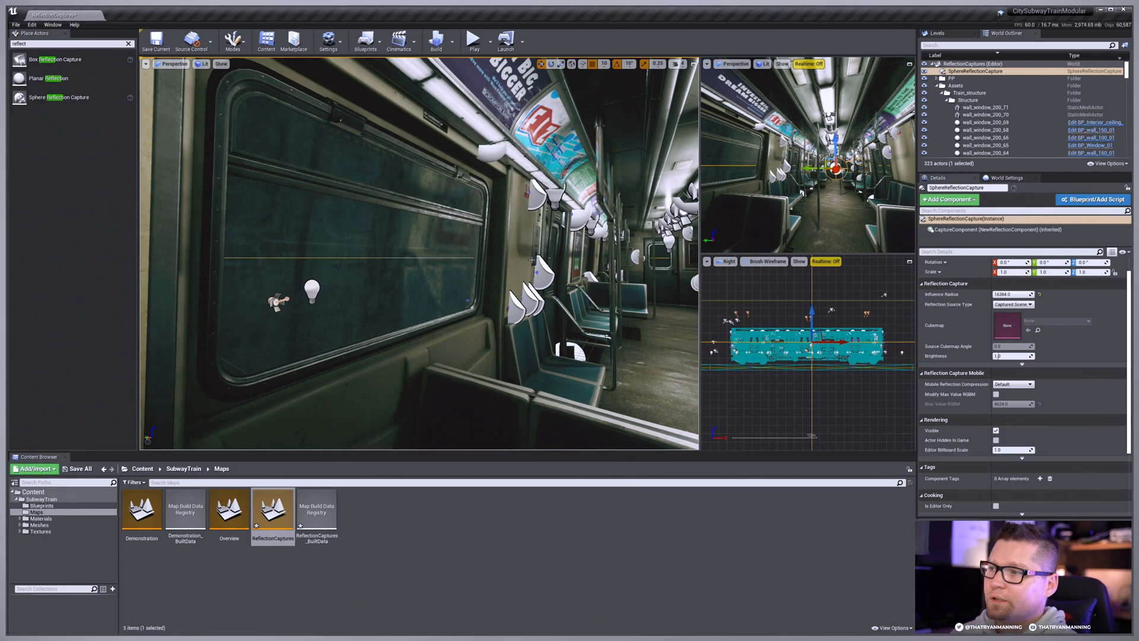
pyautogui.press('g')
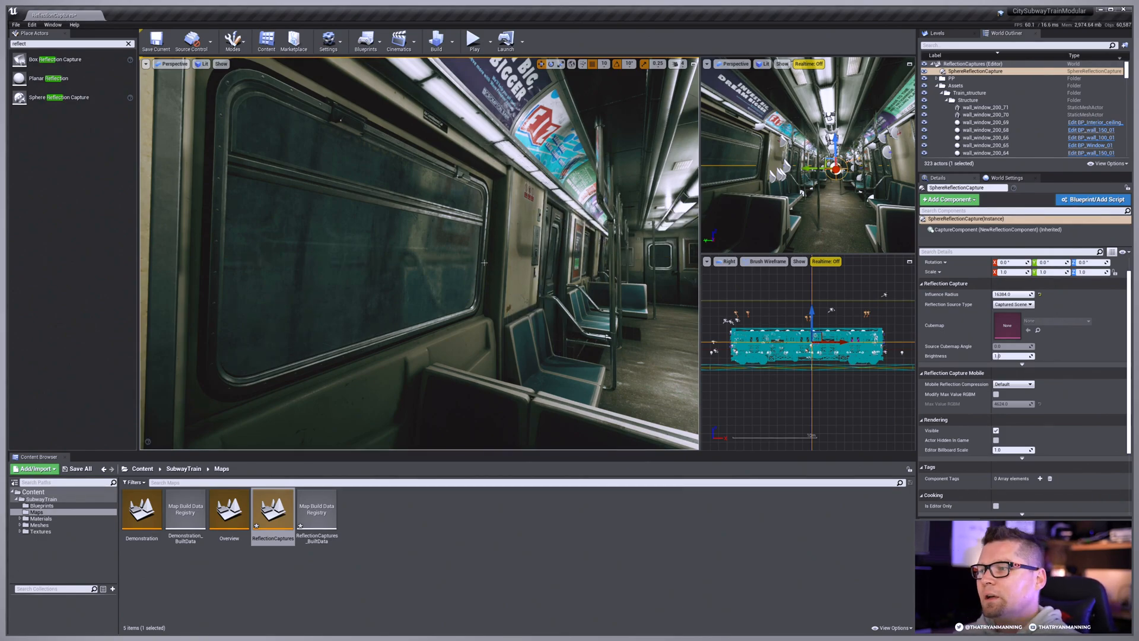
pyautogui.moveTo(485, 262); pyautogui.dragTo(593, 264, button='right')
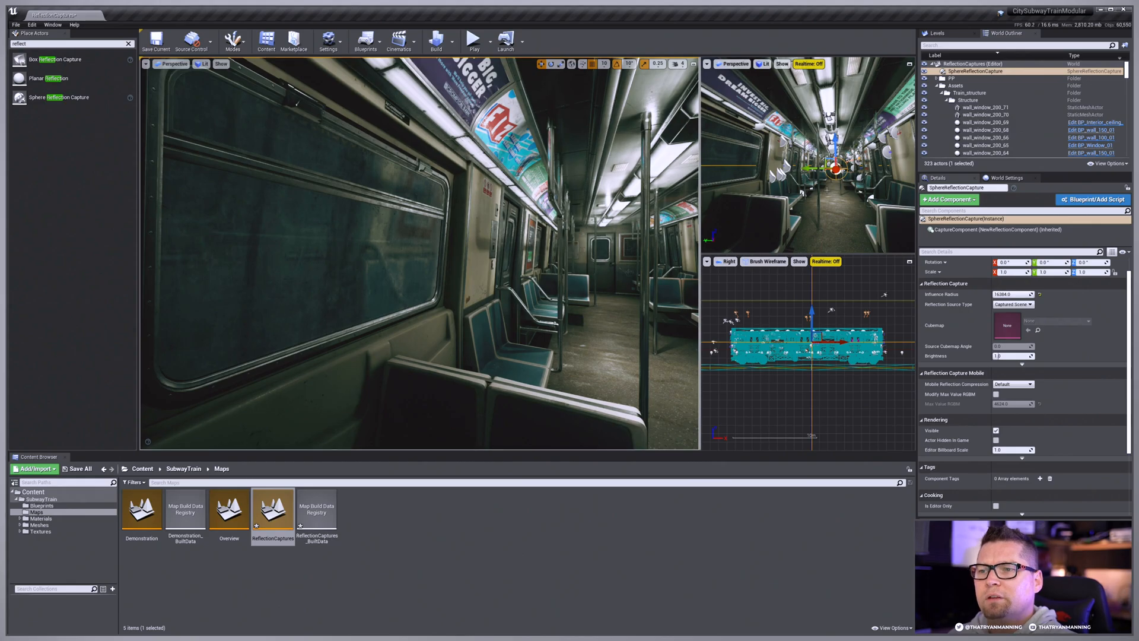
# Step: Place a second sphere reflection capture in the aisle near the train's end door and raise it slightly
pyautogui.press('w')
pyautogui.moveTo(504, 249); pyautogui.dragTo(584, 270, button='right')
pyautogui.press('g')
pyautogui.press('w')
pyautogui.press('w')
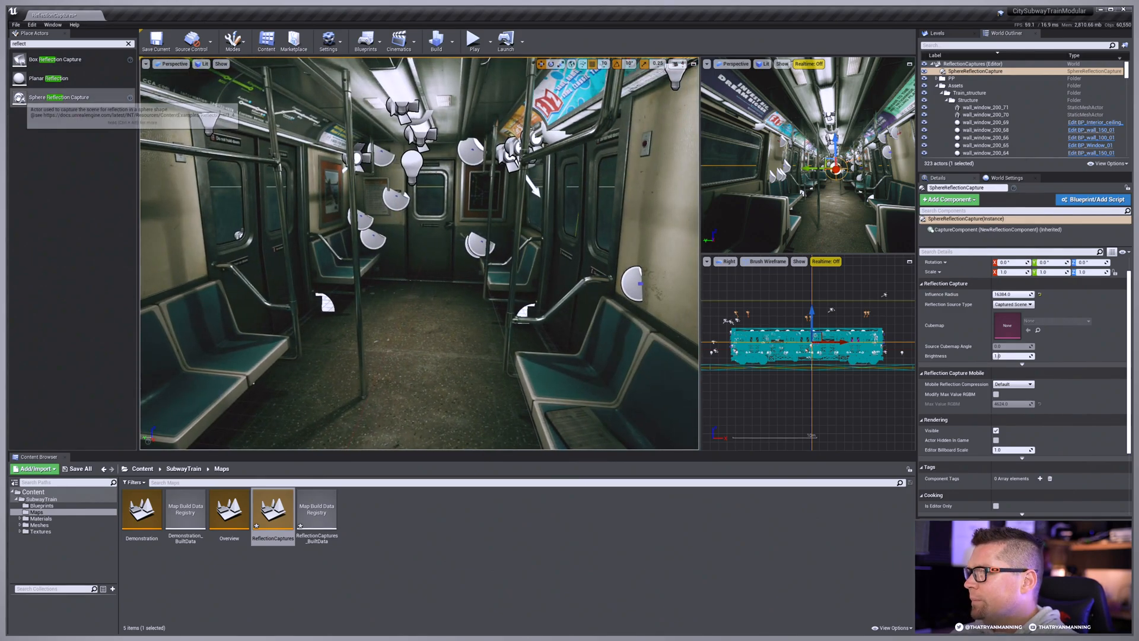
pyautogui.moveTo(59, 97); pyautogui.dragTo(408, 309)
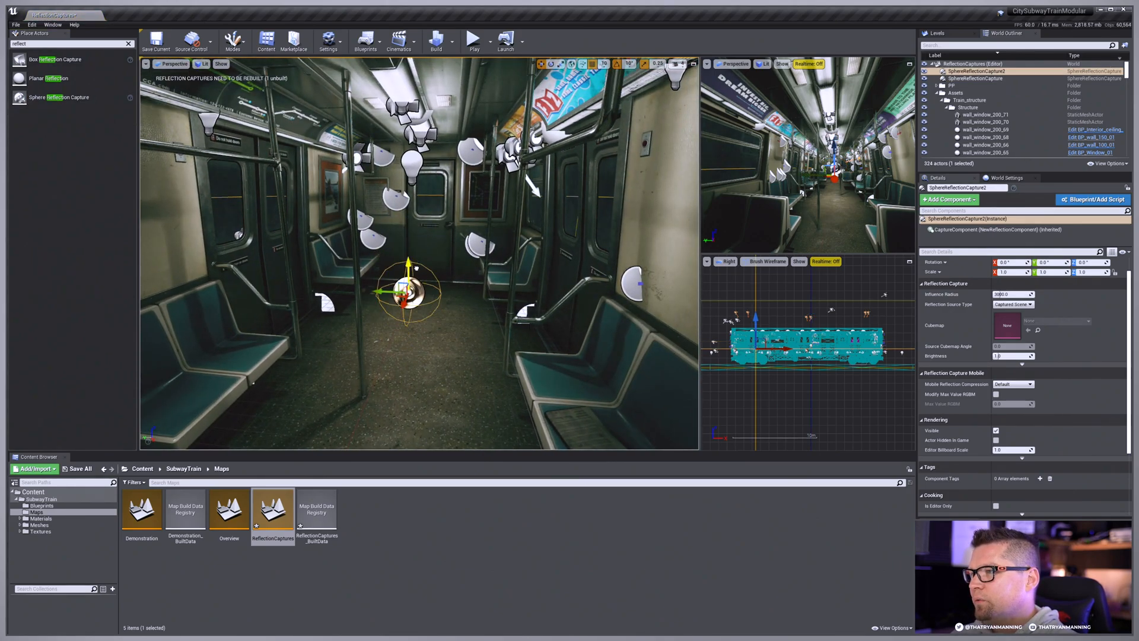
pyautogui.moveTo(413, 267); pyautogui.dragTo(413, 256)
pyautogui.moveTo(415, 258); pyautogui.dragTo(323, 252, button='right')
pyautogui.press('d')
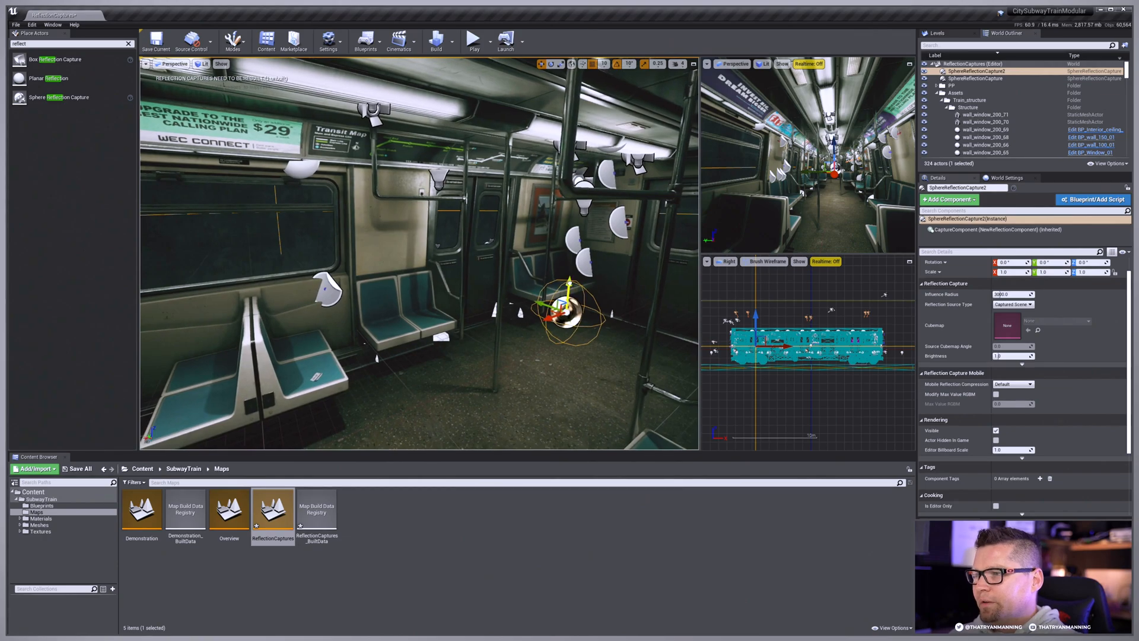
# Step: Raise the second sphere reflection capture near the train's end door and examine its influence sphere from outside the train
pyautogui.moveTo(568, 284); pyautogui.dragTo(568, 257)
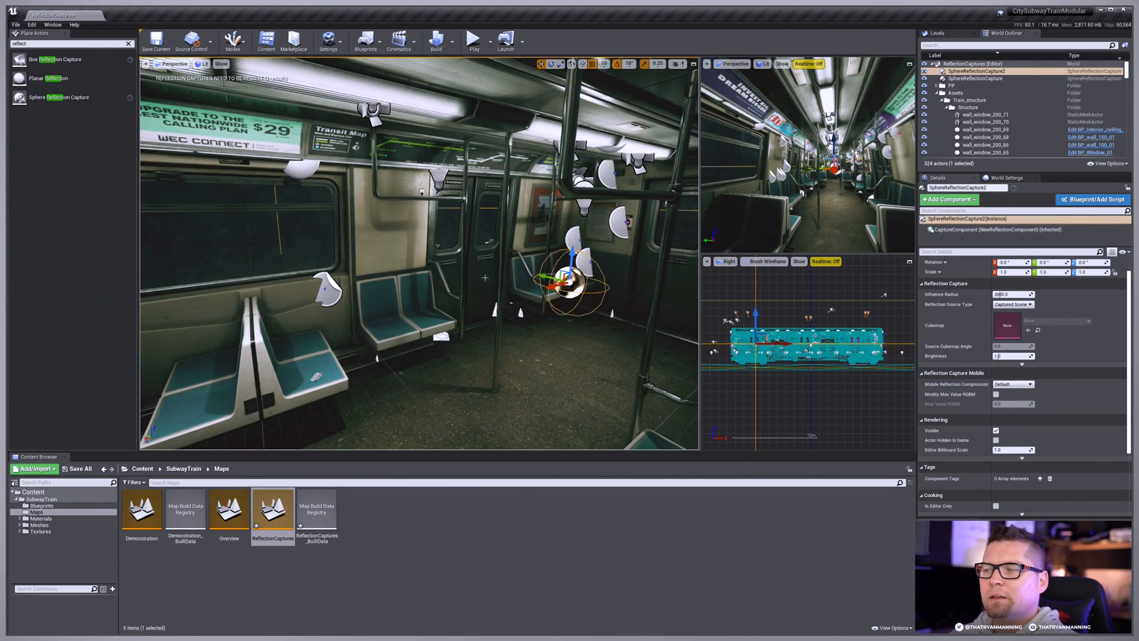
pyautogui.press('f')
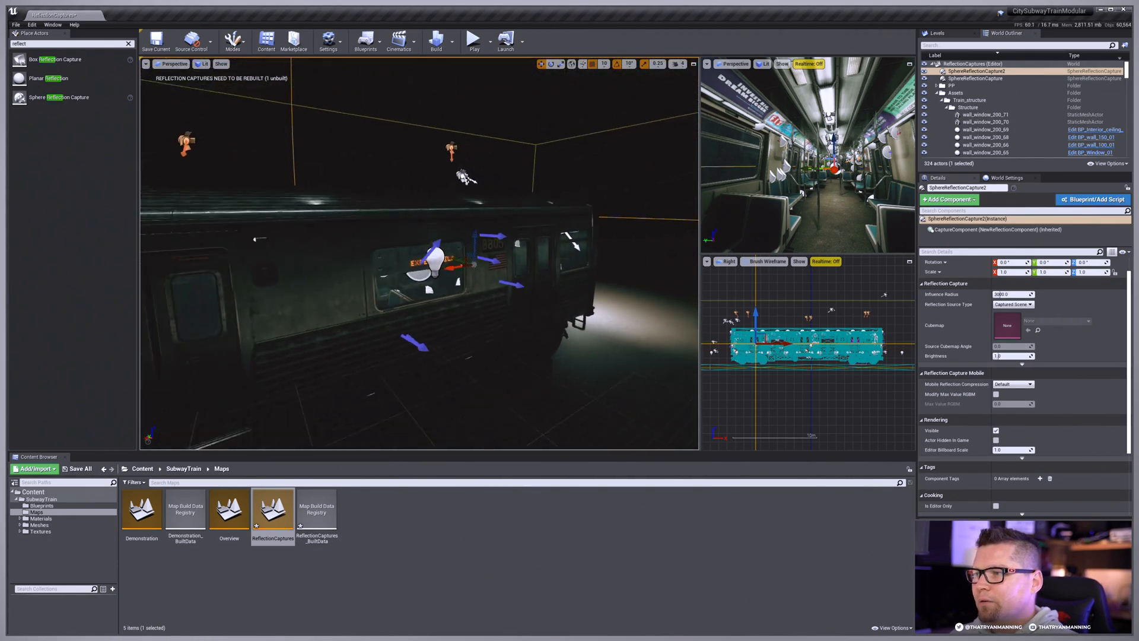
pyautogui.press('s')
pyautogui.moveTo(420, 255); pyautogui.dragTo(434, 280, button='right')
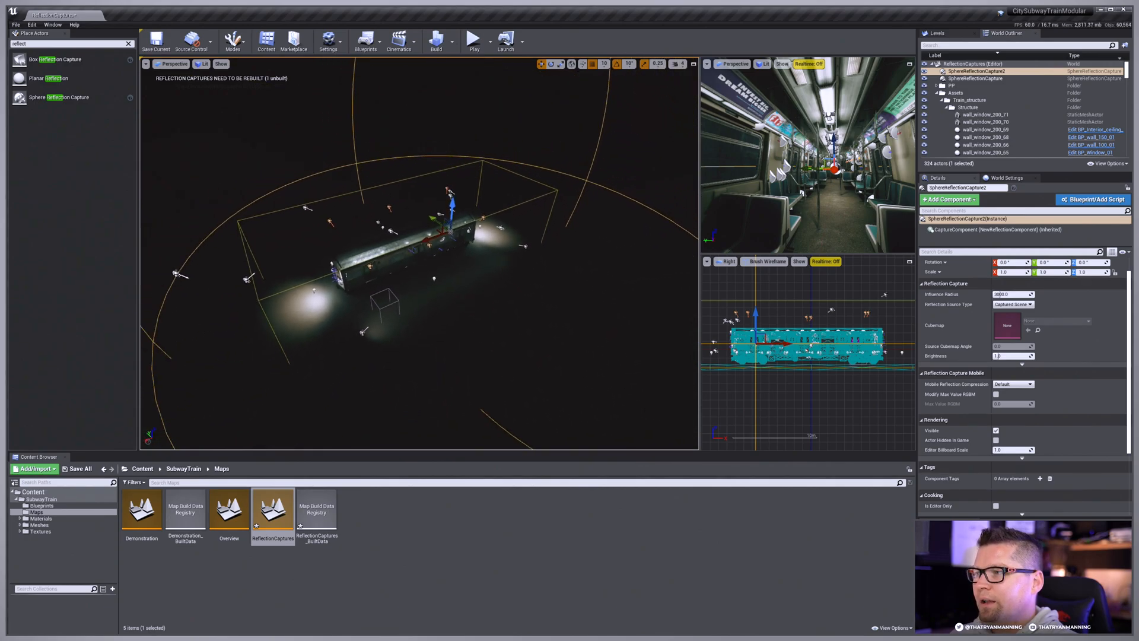
pyautogui.moveTo(553, 151)
pyautogui.mouseDown(button='right')
pyautogui.moveTo(542, 153)
pyautogui.moveTo(574, 143)
pyautogui.moveTo(569, 167)
pyautogui.mouseUp(button='right')
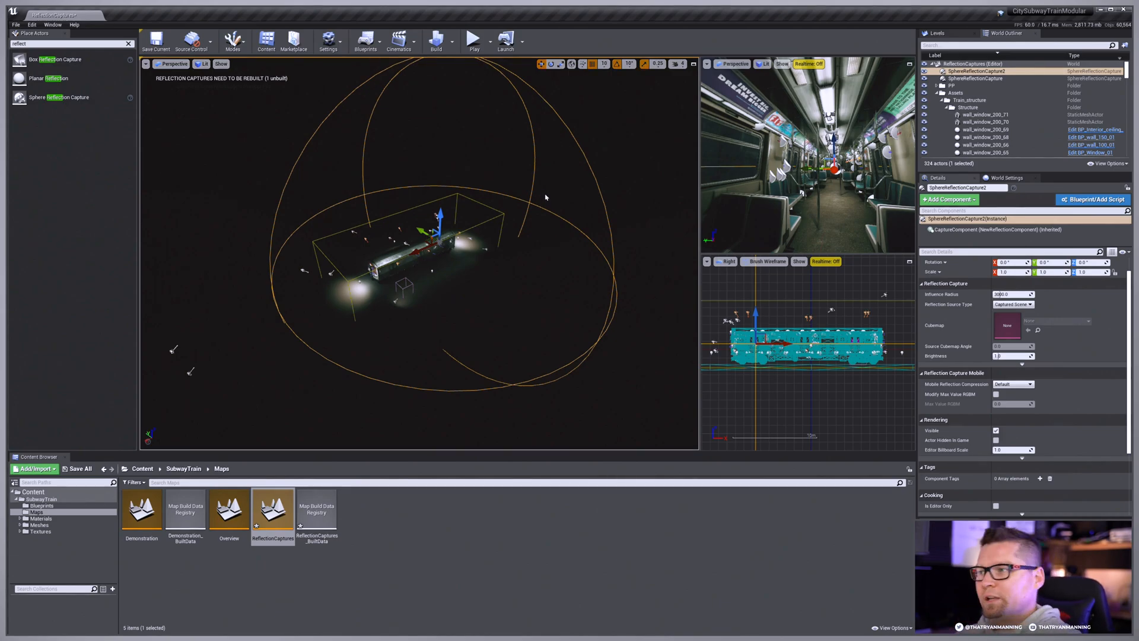
pyautogui.moveTo(546, 197); pyautogui.dragTo(452, 185, button='right')
pyautogui.press('w')
pyautogui.press('w')
pyautogui.press('e')
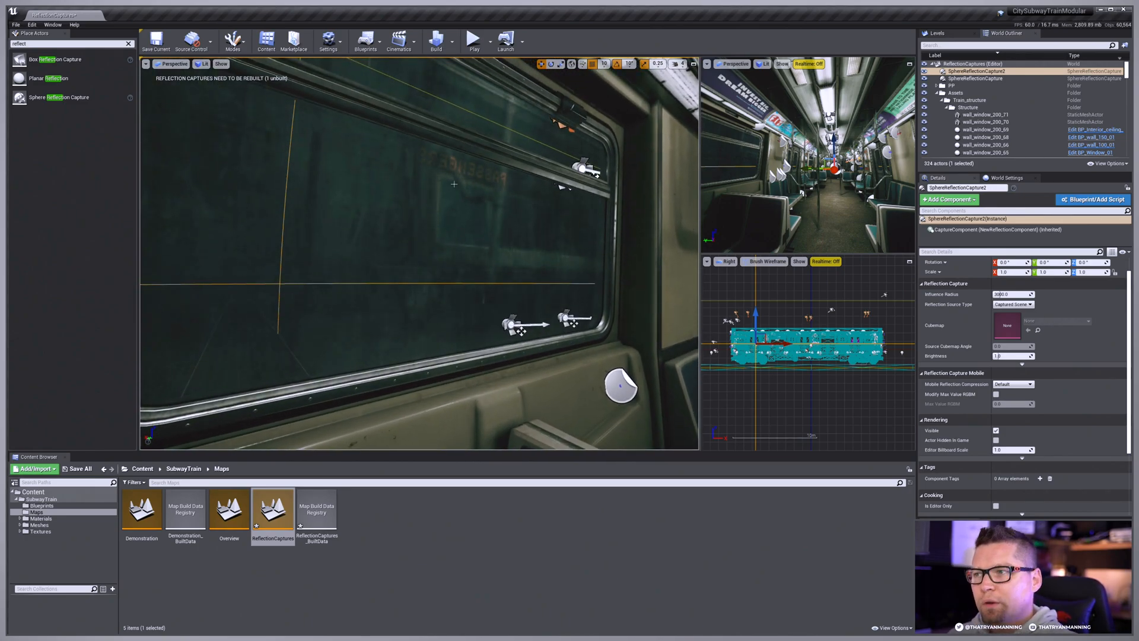
# Step: Rebuild the reflection captures and inspect the reflections in the side windows near the second sphere capture
pyautogui.click(452, 40)
pyautogui.click(493, 121)
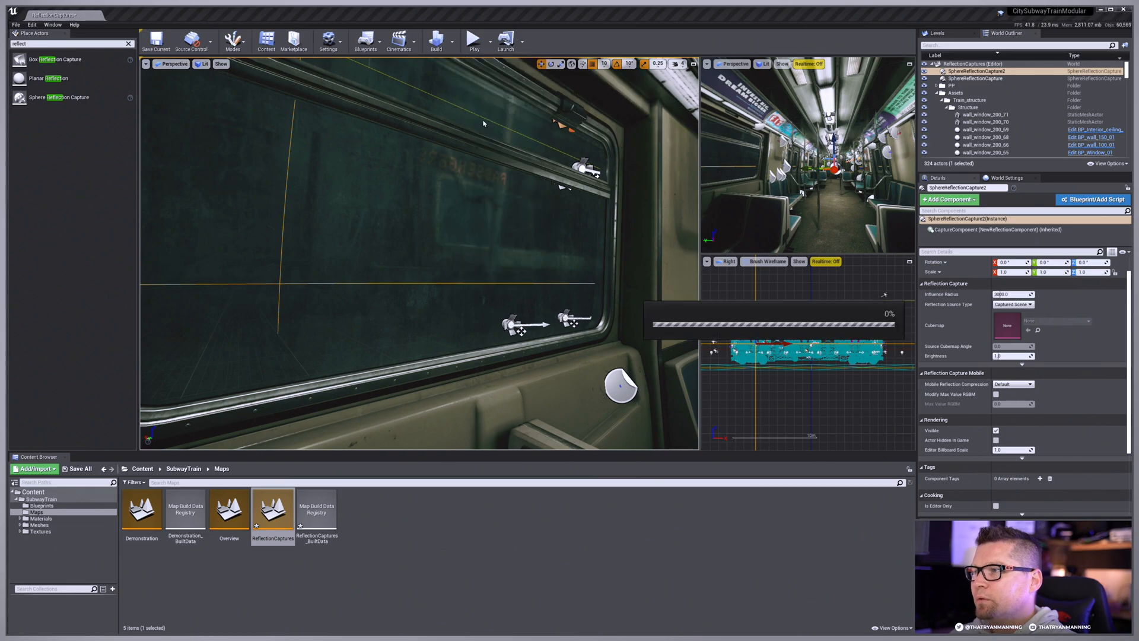
pyautogui.press('s')
pyautogui.moveTo(543, 129); pyautogui.dragTo(542, 128, button='right')
pyautogui.press('w')
pyautogui.press('f')
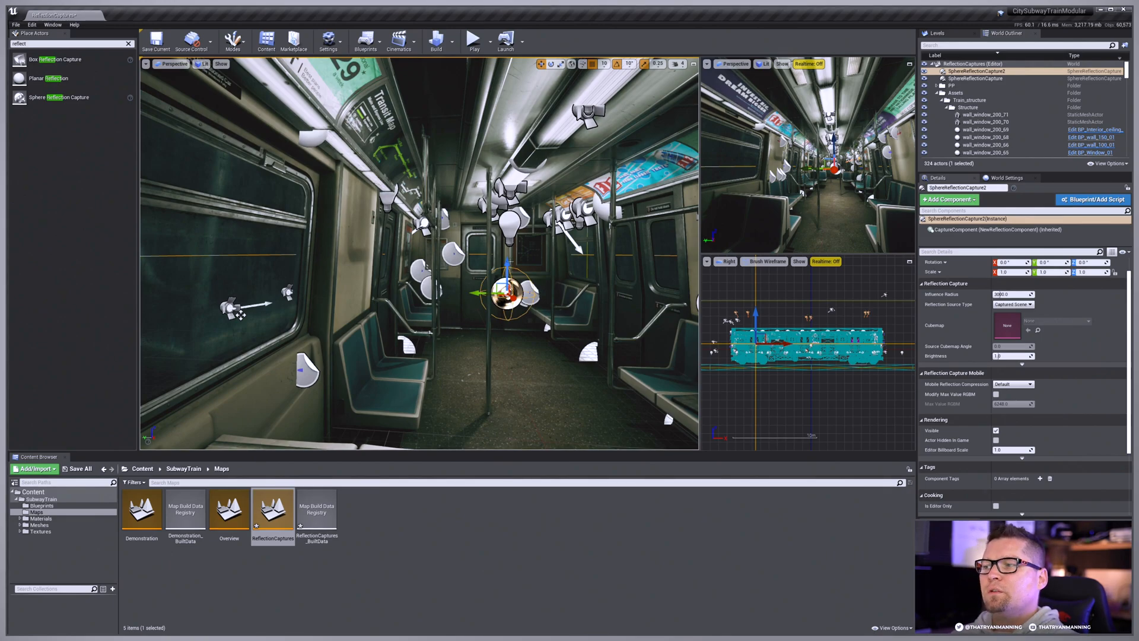
pyautogui.moveTo(504, 314); pyautogui.dragTo(415, 307, button='right')
pyautogui.press('w')
pyautogui.press('a')
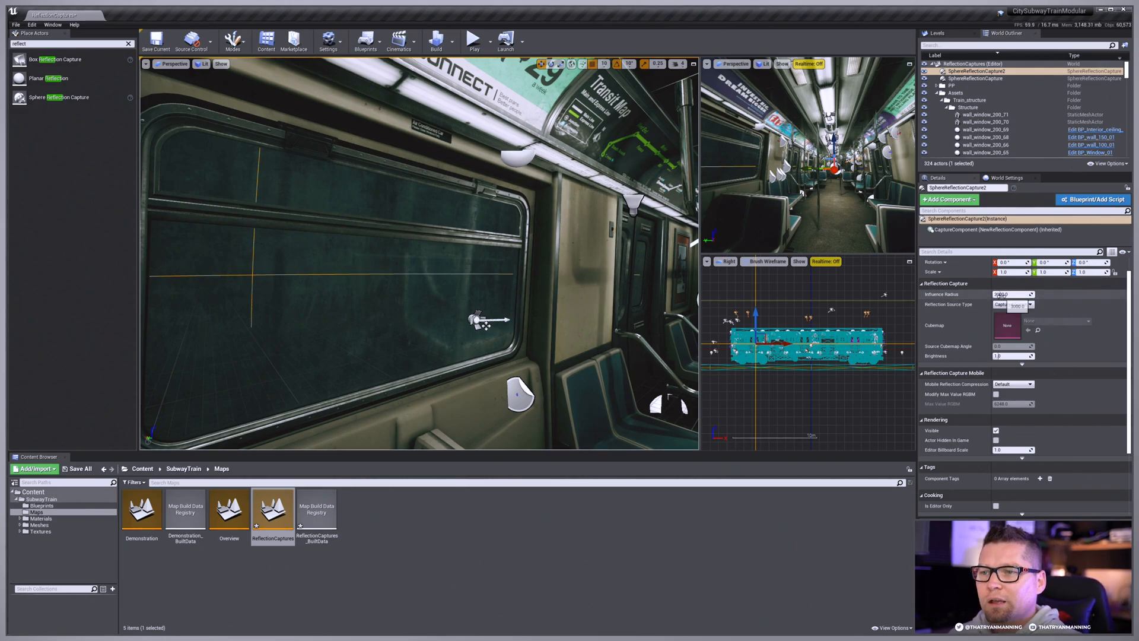
# Step: Set the second sphere capture's Influence Radius to 200 and check its coverage inside the train
pyautogui.click(1001, 294)
pyautogui.write('200')
pyautogui.press('Return')
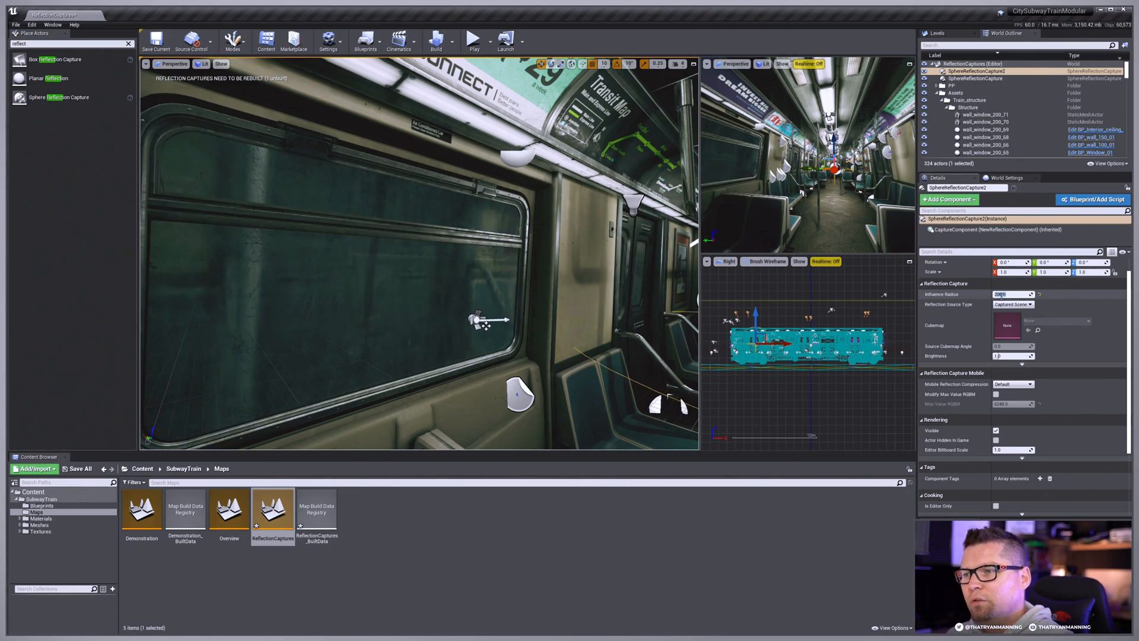
pyautogui.moveTo(398, 282); pyautogui.dragTo(486, 278, button='right')
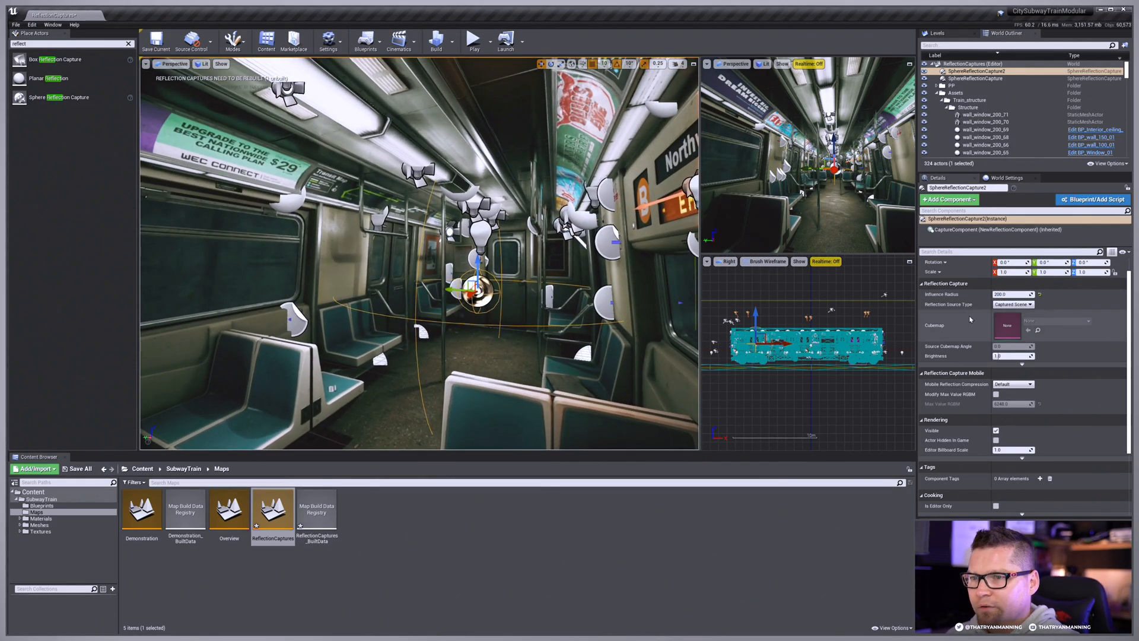
# Step: Set the second sphere capture's Influence Radius to 2000 and examine its coverage from outside the train
pyautogui.click(1012, 294)
pyautogui.write('2000')
pyautogui.press('Return')
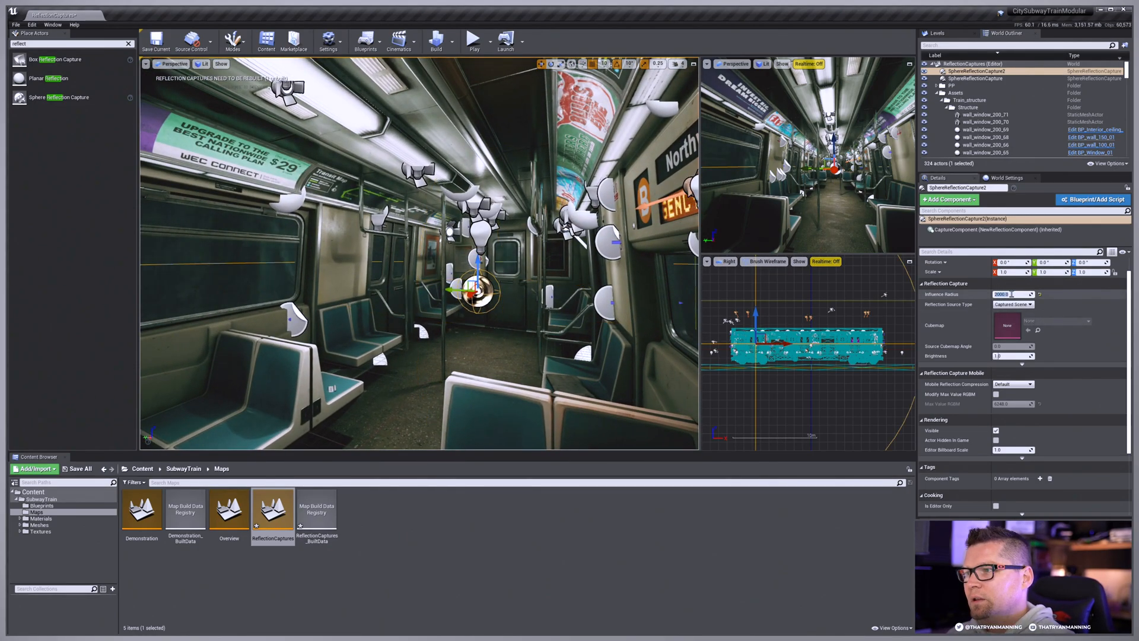
pyautogui.press('s')
pyautogui.moveTo(496, 288); pyautogui.dragTo(441, 293, button='right')
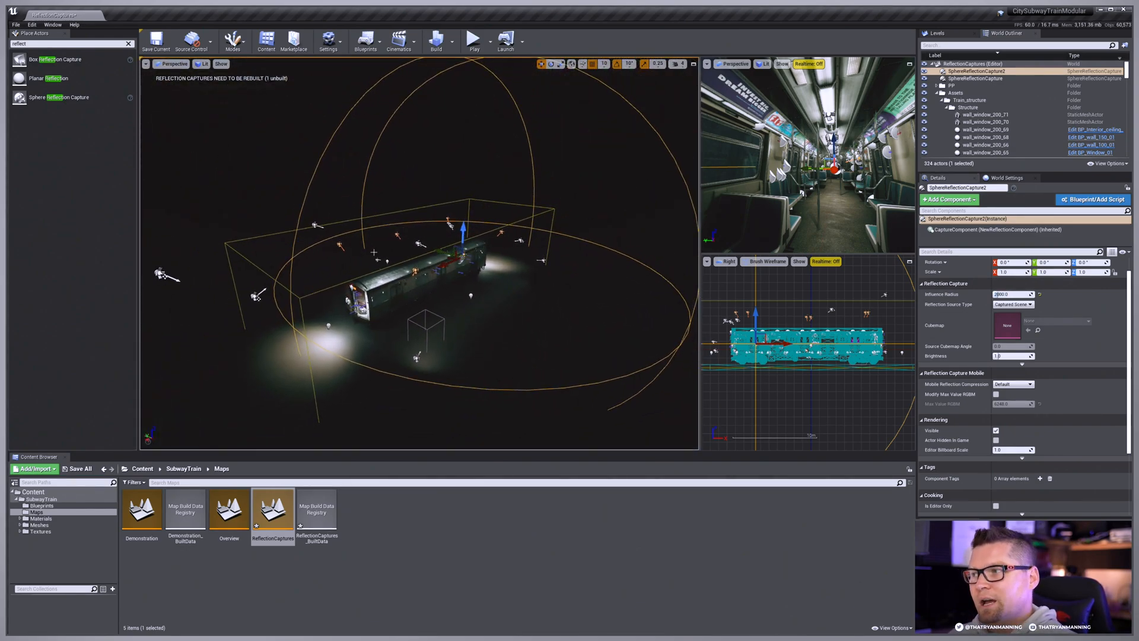
pyautogui.press('w')
pyautogui.moveTo(474, 275); pyautogui.dragTo(511, 261, button='right')
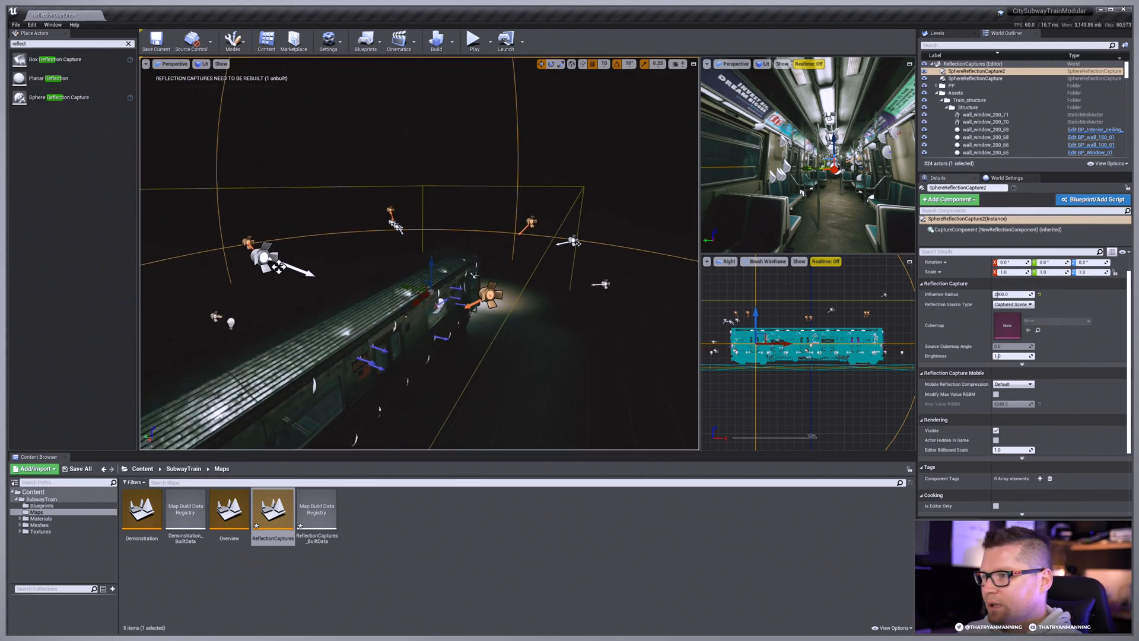
pyautogui.press('f')
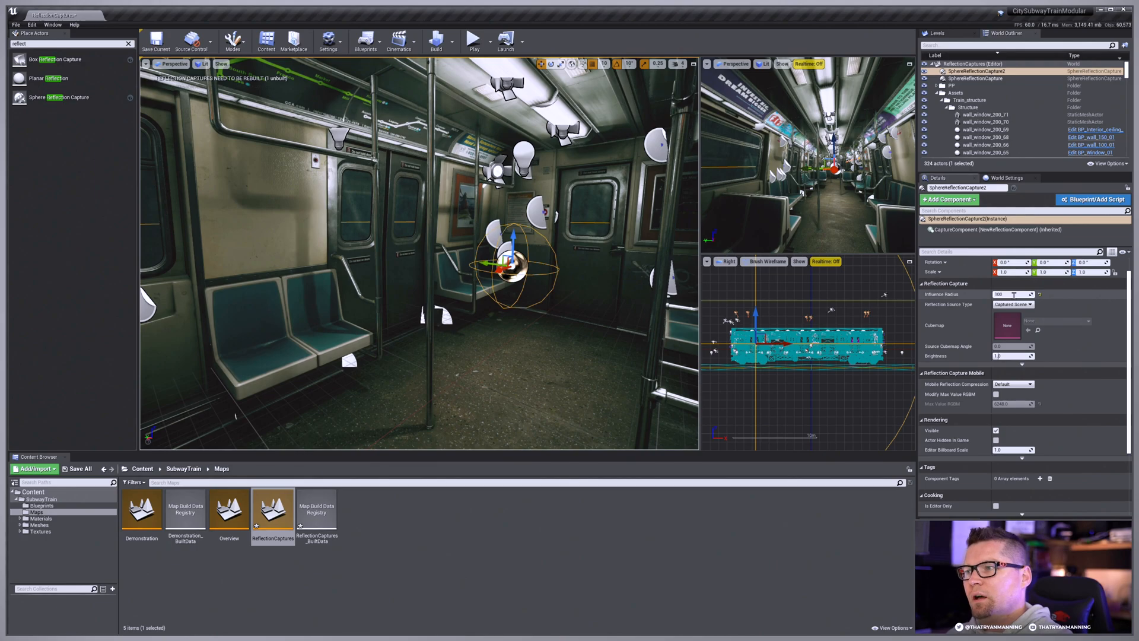
# Step: Set the second sphere capture's Influence Radius to 1000 and check how much of the train it covers
pyautogui.write('0')
pyautogui.press('Return')
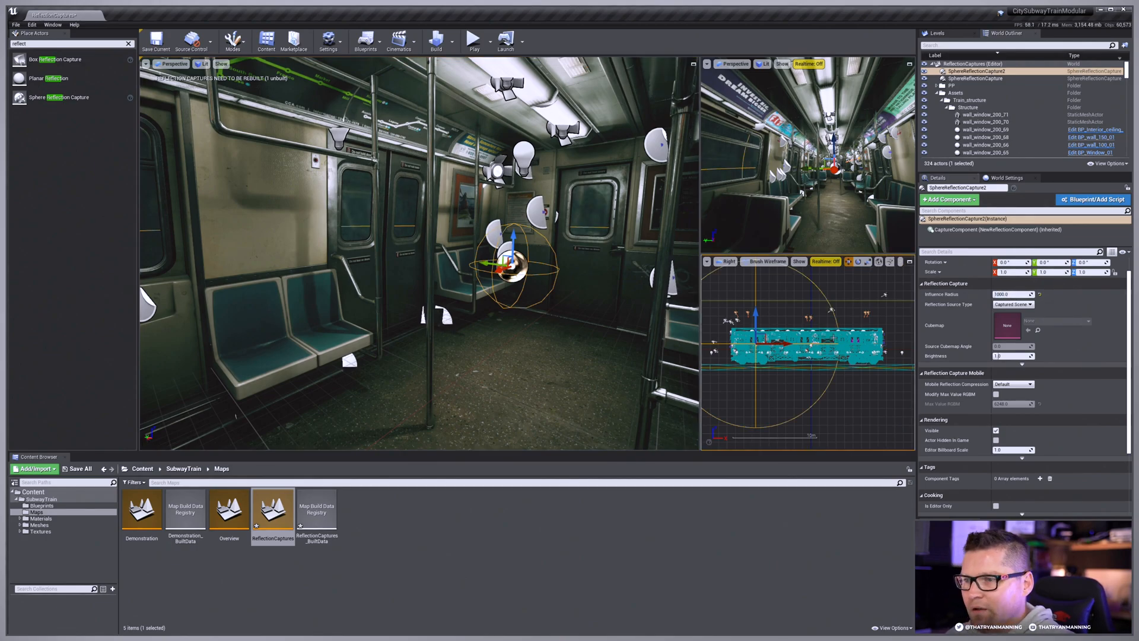
pyautogui.moveTo(834, 338); pyautogui.dragTo(864, 336, button='right')
pyautogui.scroll(-1, 905, 309)
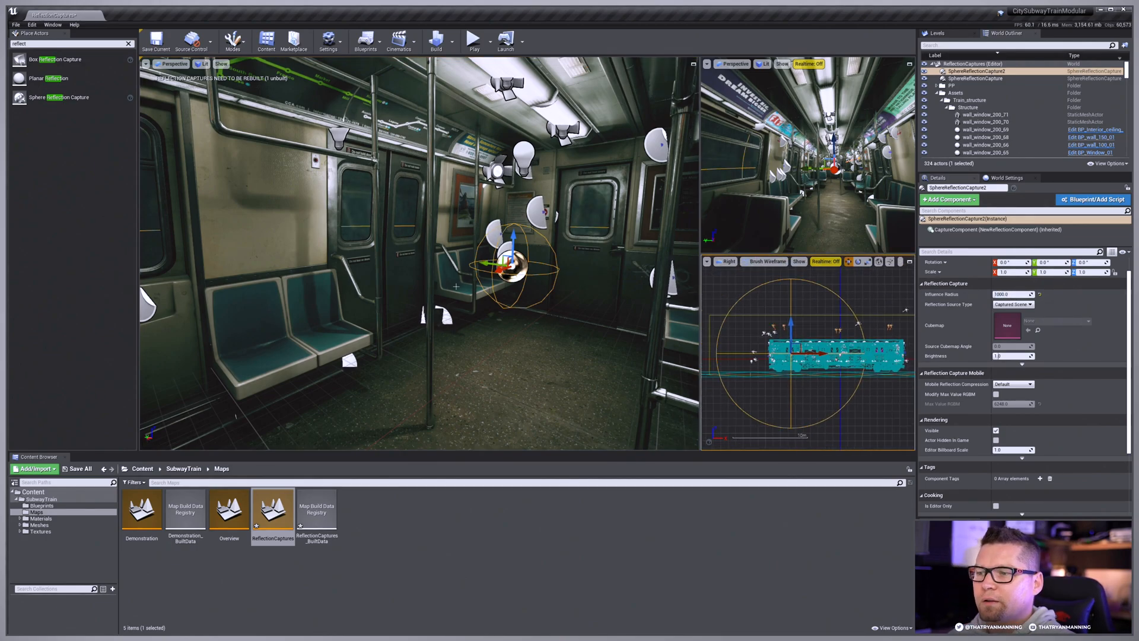
pyautogui.press('s')
pyautogui.moveTo(456, 286); pyautogui.dragTo(372, 212, button='right')
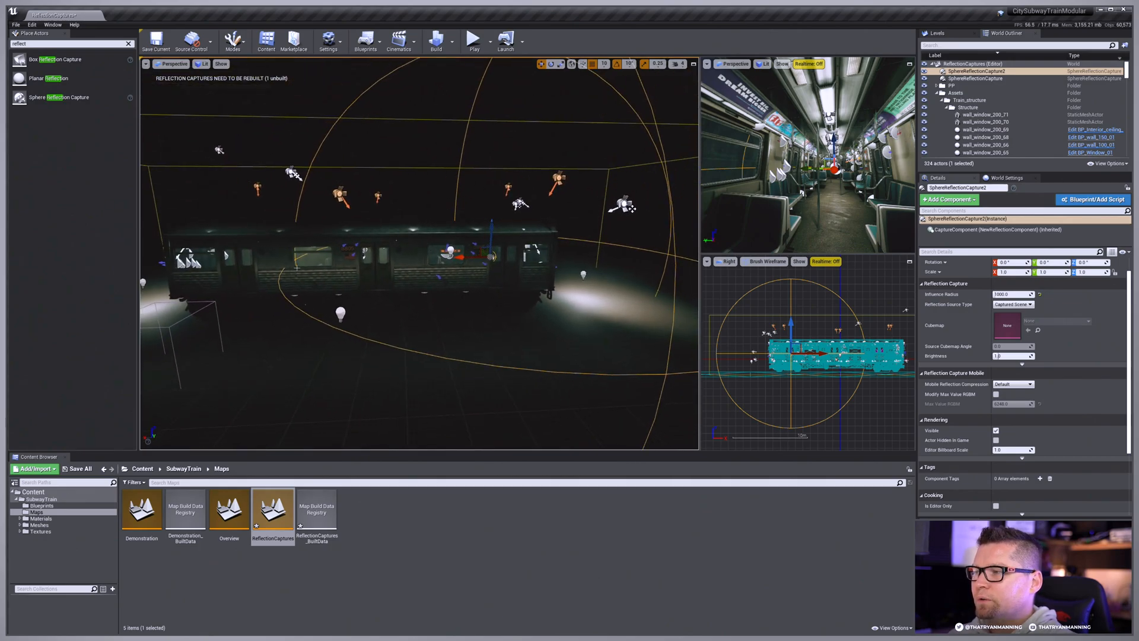
pyautogui.press('w')
pyautogui.moveTo(424, 271); pyautogui.dragTo(543, 282, button='right')
pyautogui.moveTo(543, 281); pyautogui.dragTo(561, 275)
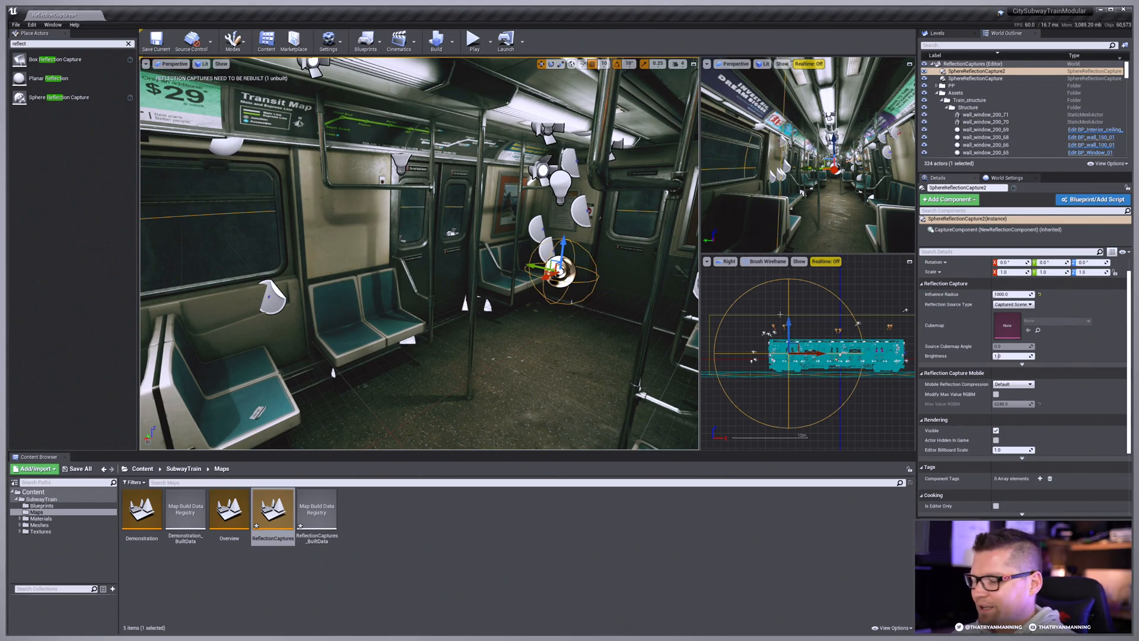
# Step: Duplicate the second sphere reflection capture along the train's length to the opposite end of the car
pyautogui.keyDown('alt'); pyautogui.moveTo(821, 355); pyautogui.dragTo(917, 355); pyautogui.keyUp('alt')
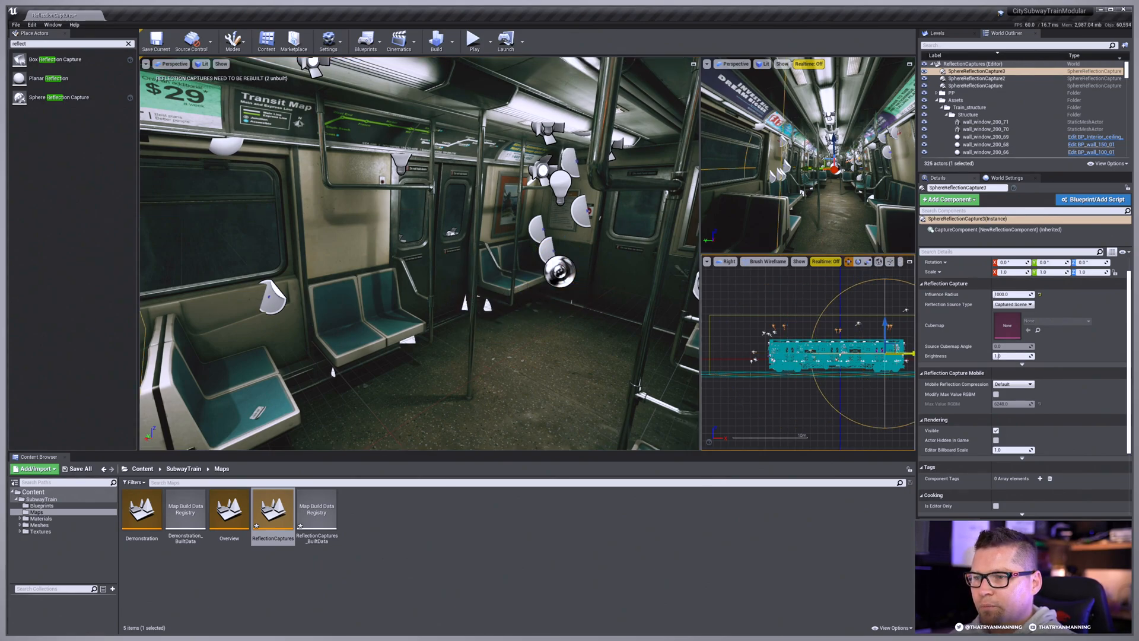
pyautogui.click(792, 354)
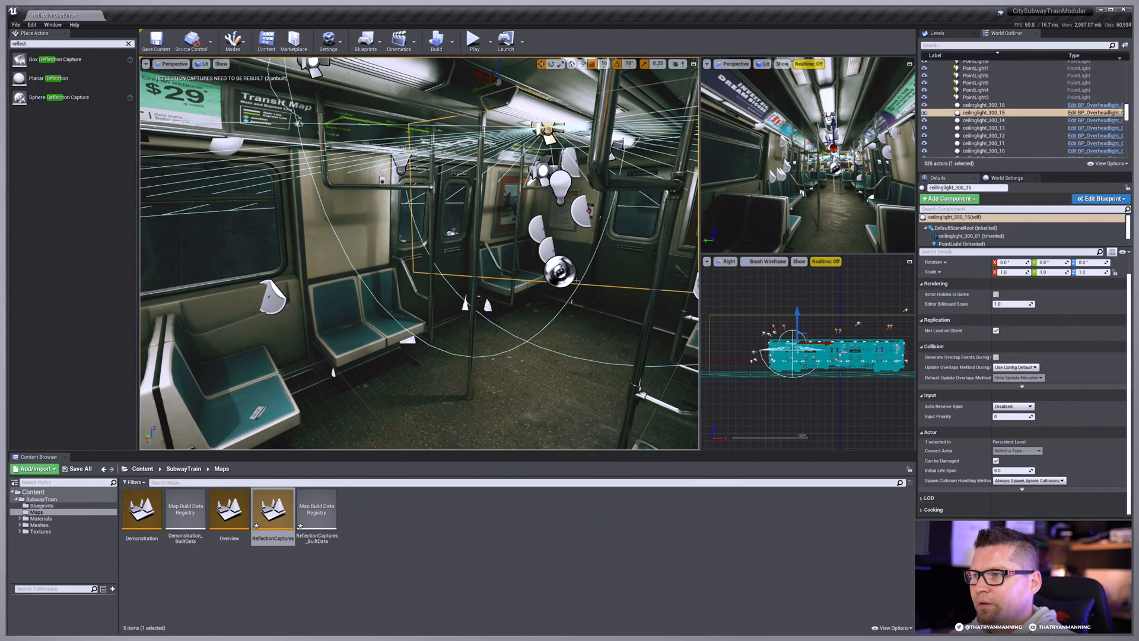
pyautogui.press('Escape')
# Step: Collapse the Assets folder in the level's actor list and select the original large-radius sphere reflection capture
pyautogui.moveTo(576, 280); pyautogui.dragTo(652, 294, button='right')
pyautogui.press('w')
pyautogui.press('e')
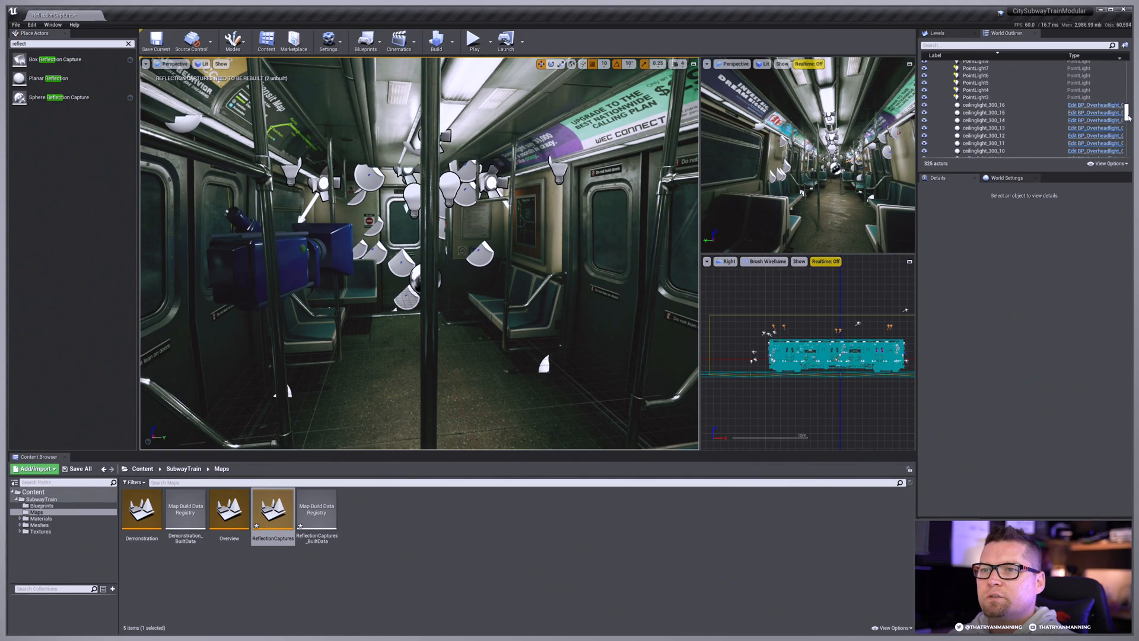
pyautogui.moveTo(1128, 118); pyautogui.dragTo(1128, 70)
pyautogui.click(937, 100)
pyautogui.click(977, 72)
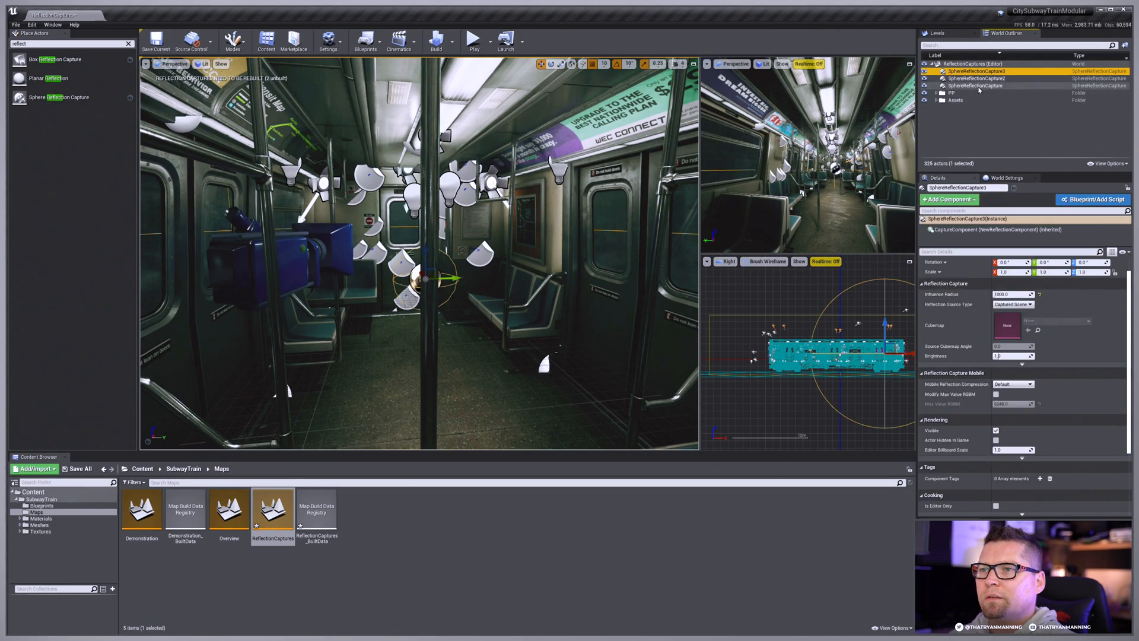
pyautogui.click(977, 87)
# Step: Rebuild the reflection captures and inspect the train interior's reflections with the editor icons hidden
pyautogui.click(453, 41)
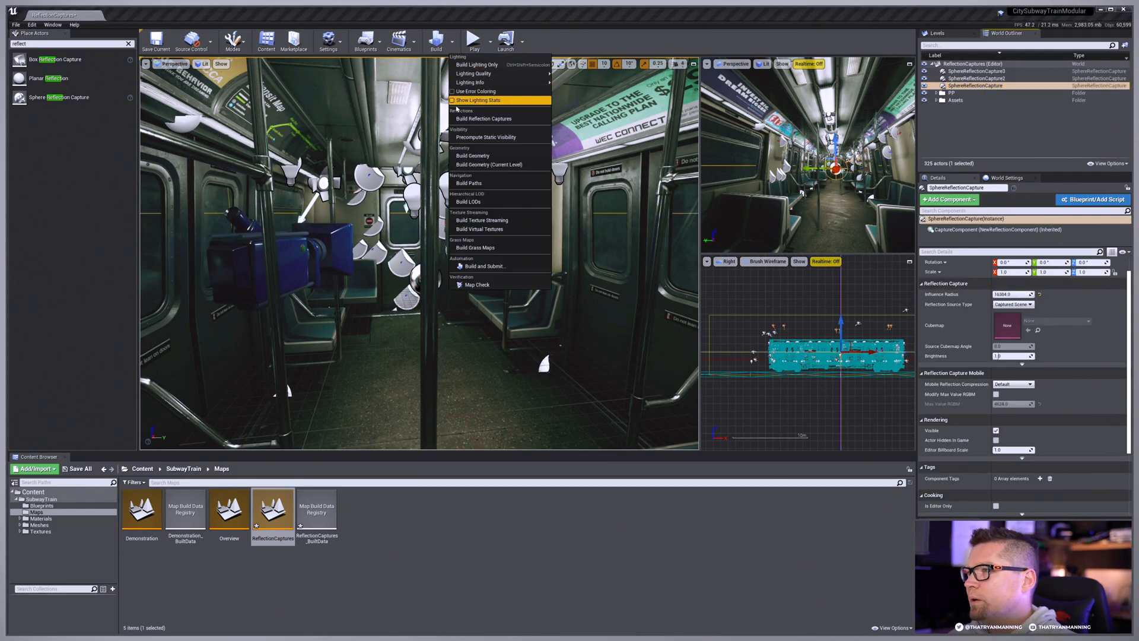
pyautogui.click(474, 121)
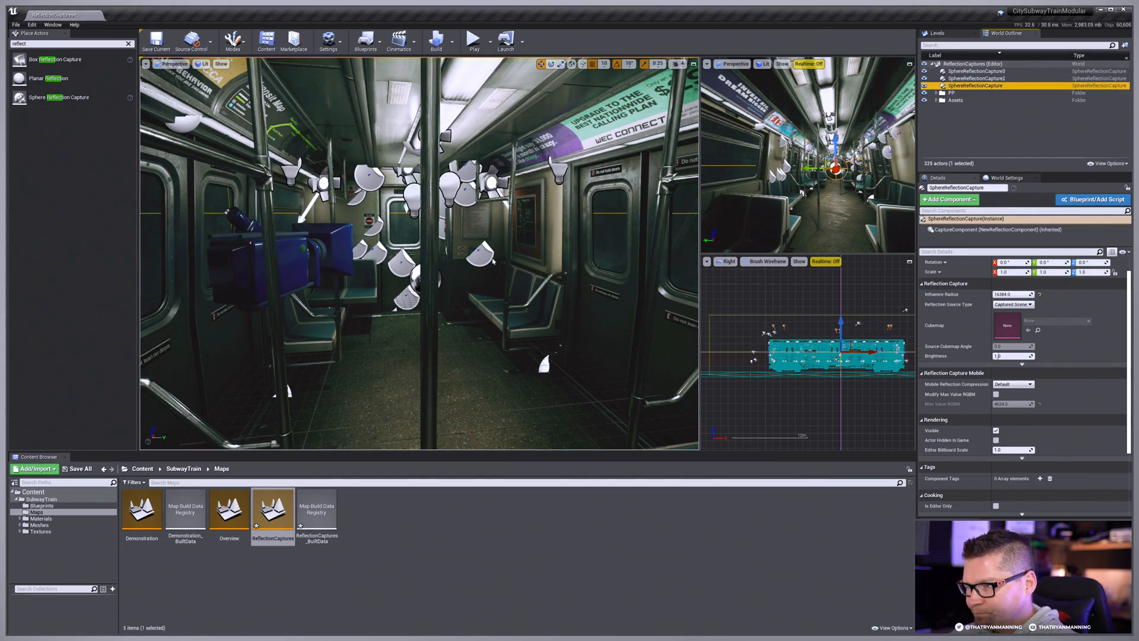
pyautogui.moveTo(492, 260); pyautogui.dragTo(647, 265, button='right')
pyautogui.press('g')
pyautogui.press('g')
pyautogui.press('s')
pyautogui.press('Escape')
# Step: Rename the original large-radius sphere capture as Broad-SphereReflectionCapture
pyautogui.click(968, 71)
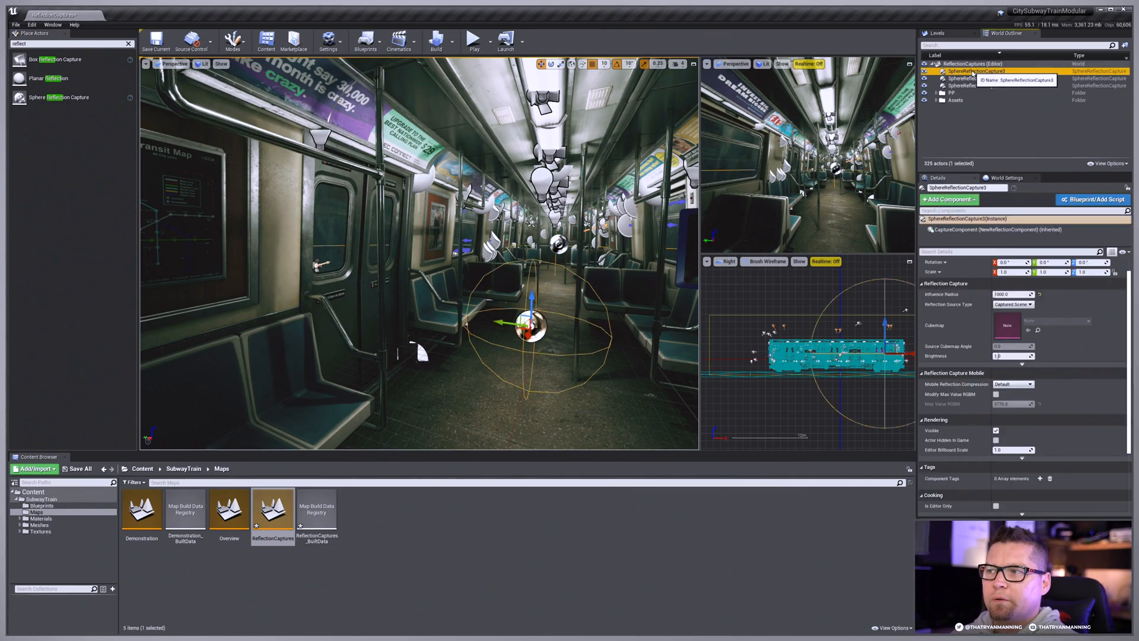
pyautogui.click(962, 86)
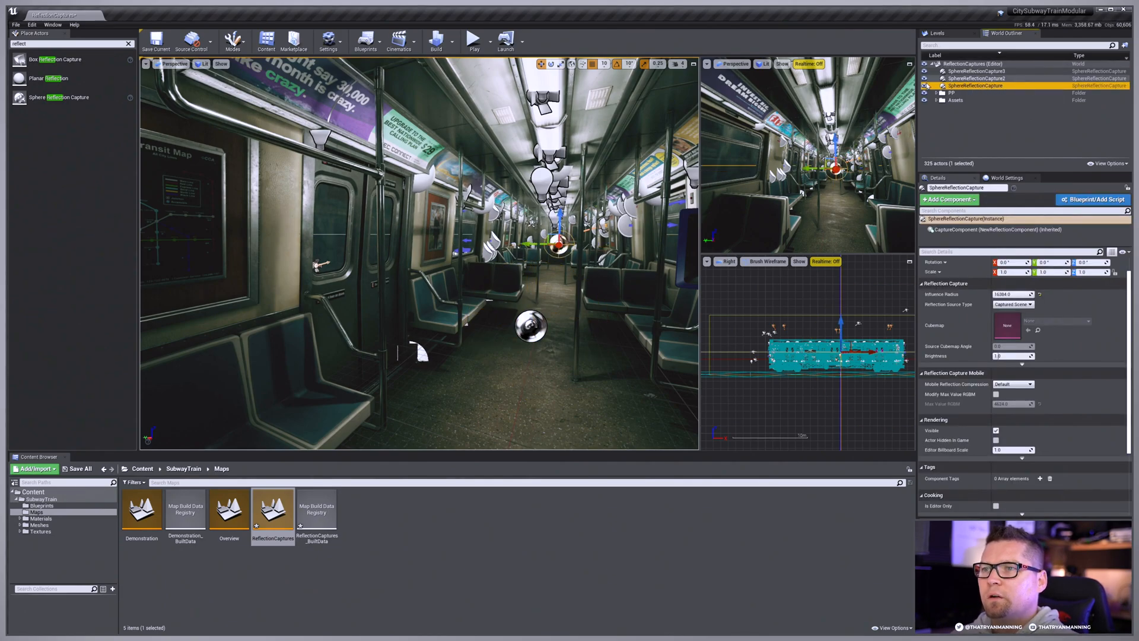
pyautogui.click(983, 87)
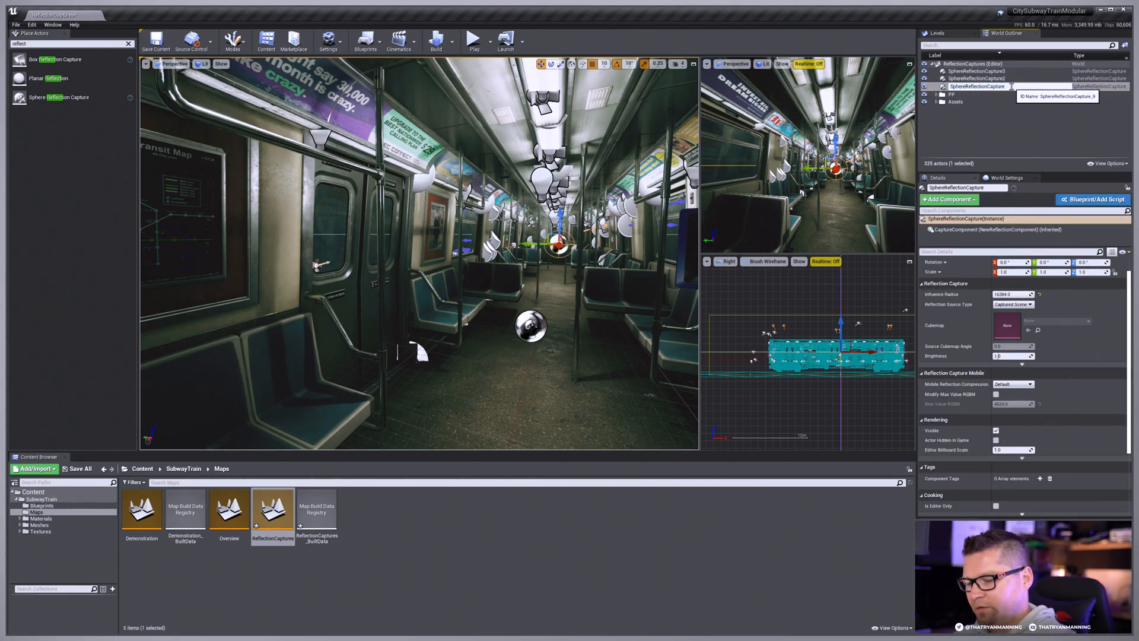
pyautogui.write('Broad')
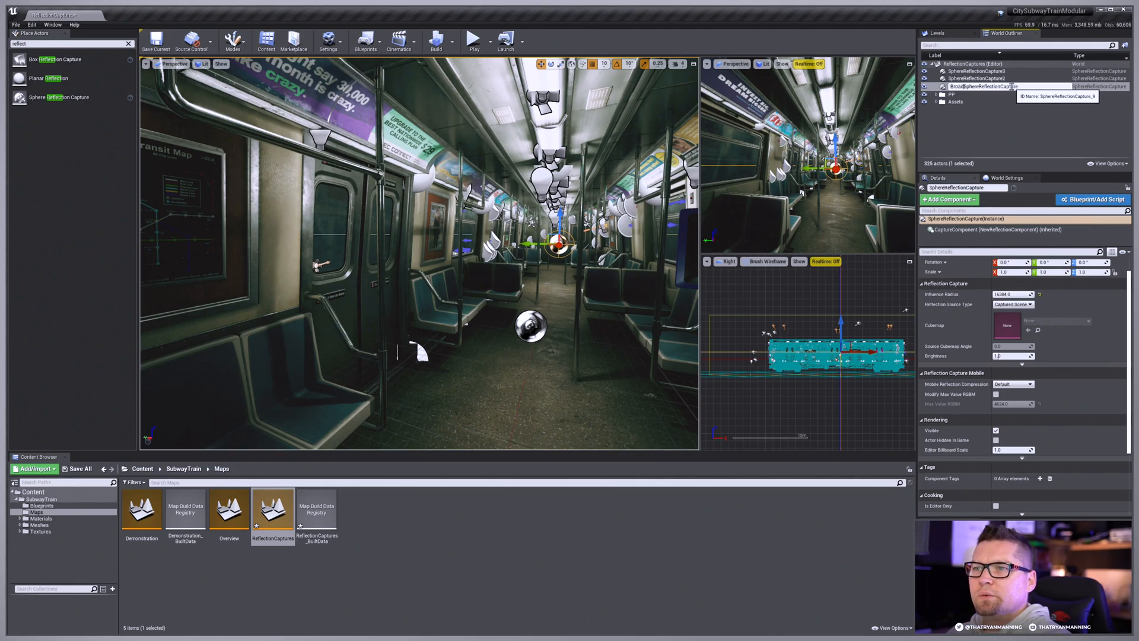
pyautogui.write('-')
pyautogui.press('Return')
# Step: Rename the two end captures as Med-SphereReflectionCapture3 and Med-SphereReflectionCapture2
pyautogui.click(994, 71)
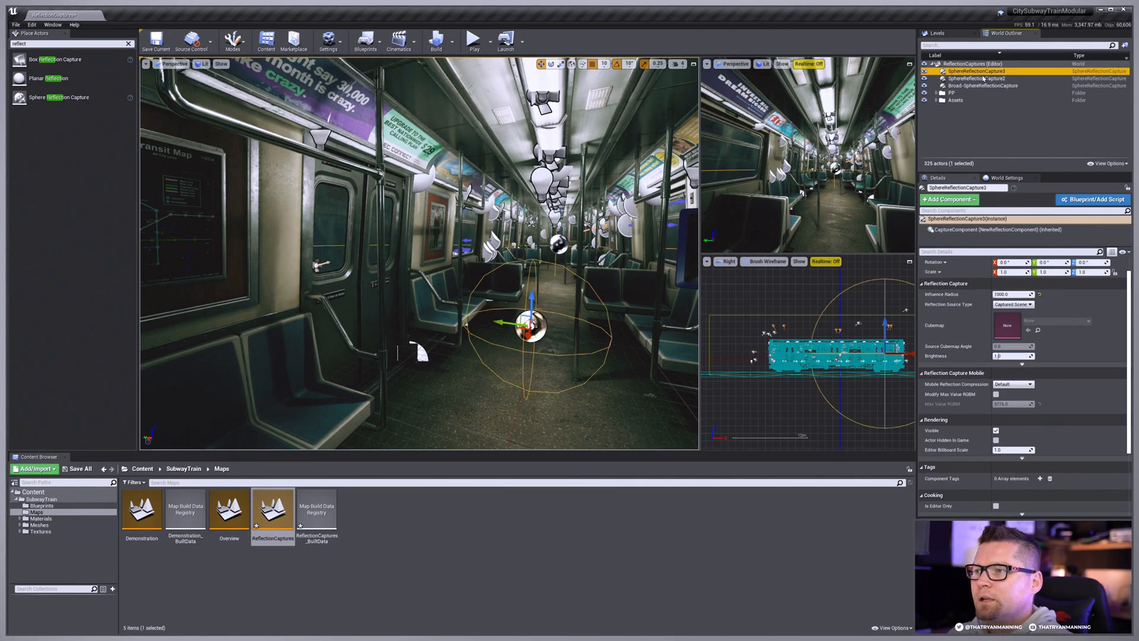
pyautogui.doubleClick(952, 71)
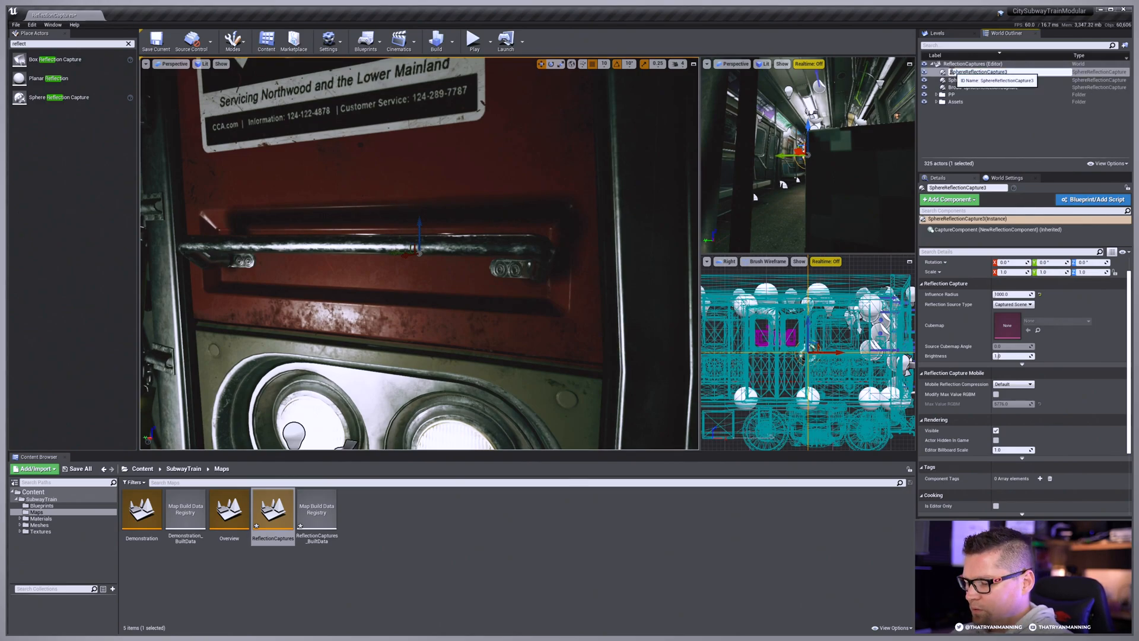
pyautogui.write('Med-')
pyautogui.press('Return')
pyautogui.doubleClick(953, 72)
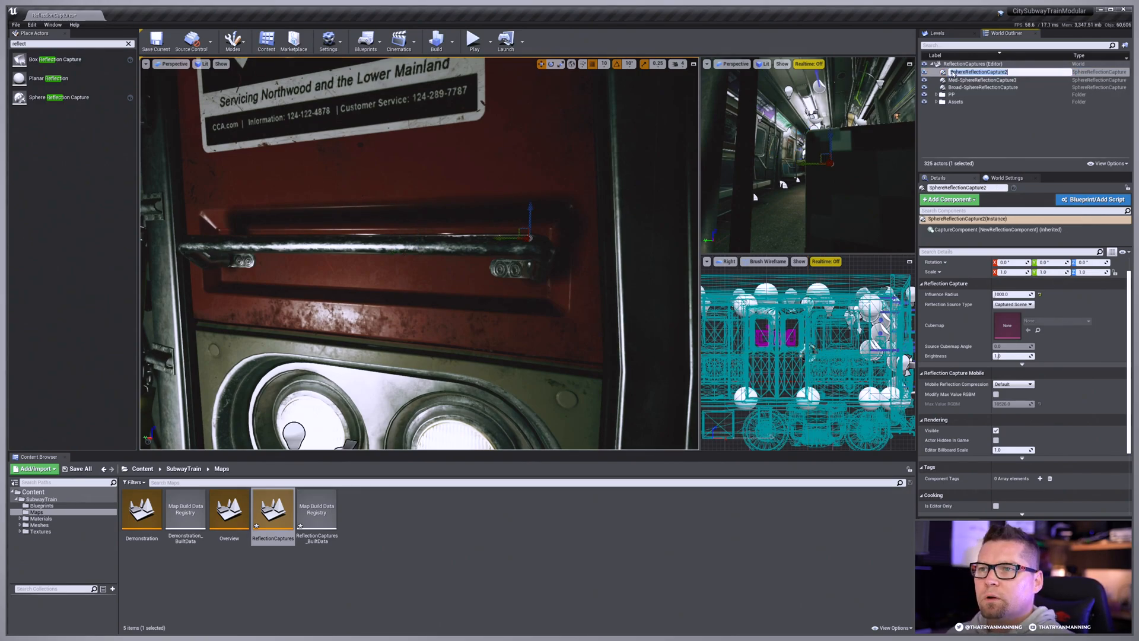
pyautogui.write('Med-')
pyautogui.press('Return')
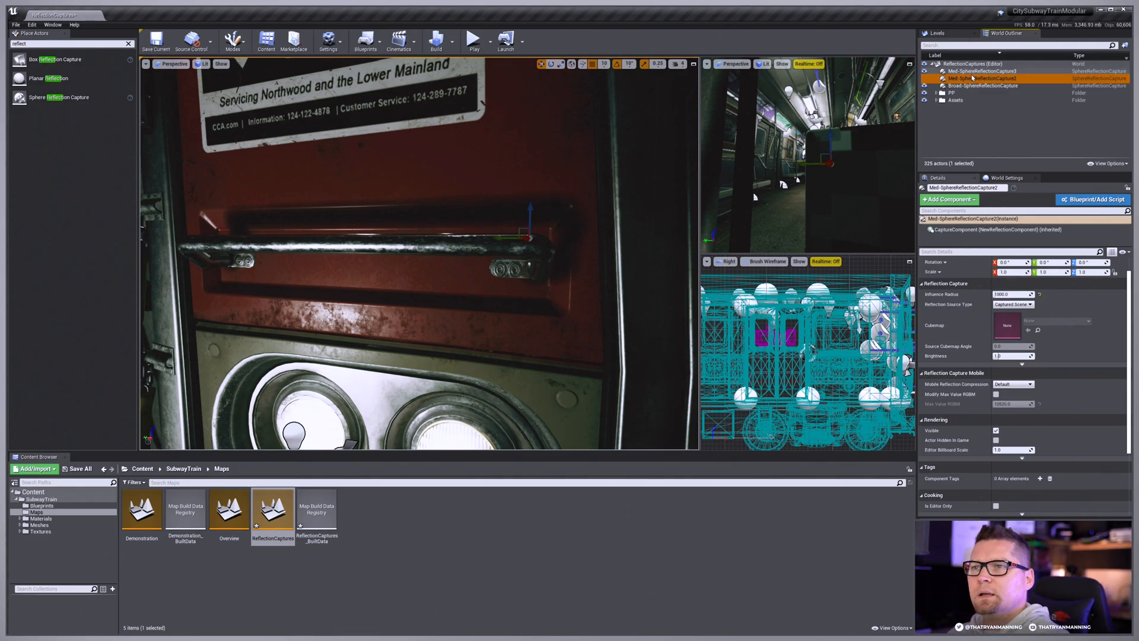
# Step: Review the broad and medium sphere captures one after another and look over the train interior around the doors
pyautogui.press('f')
pyautogui.press('Escape')
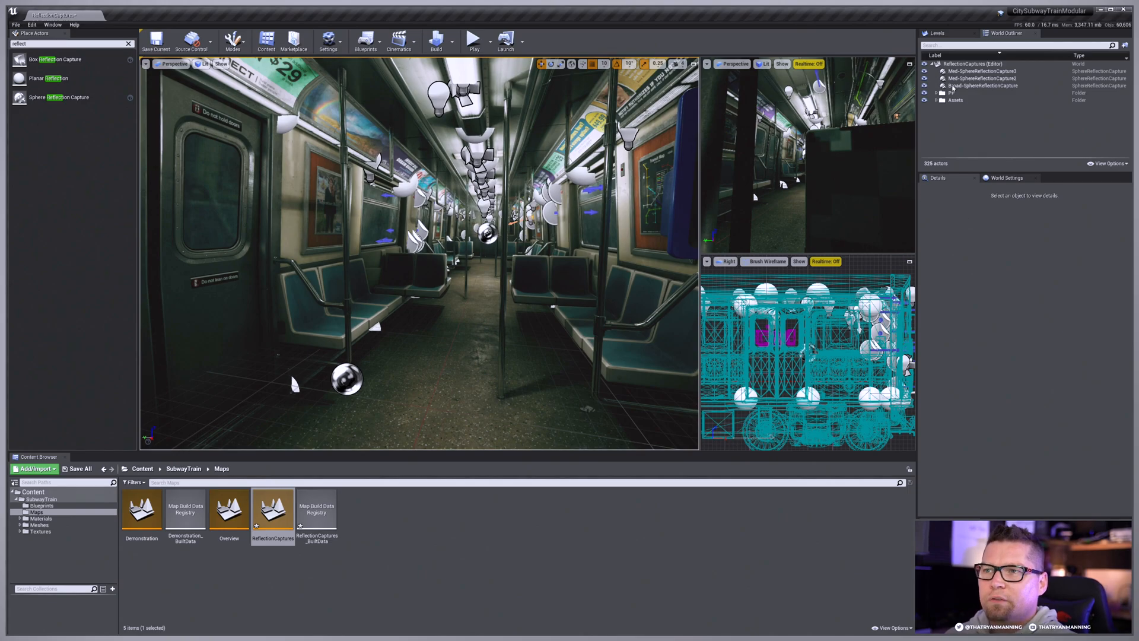
pyautogui.click(953, 78)
pyautogui.click(955, 85)
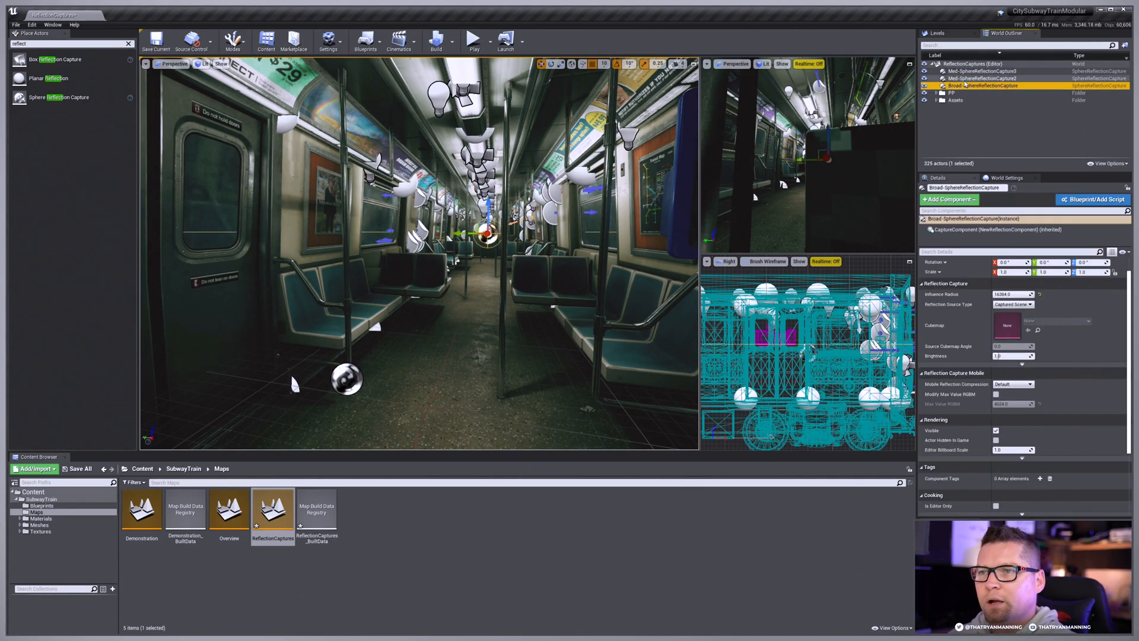
pyautogui.click(964, 79)
pyautogui.click(965, 71)
pyautogui.moveTo(557, 230); pyautogui.dragTo(646, 190, button='right')
pyautogui.press('Escape')
pyautogui.press('w')
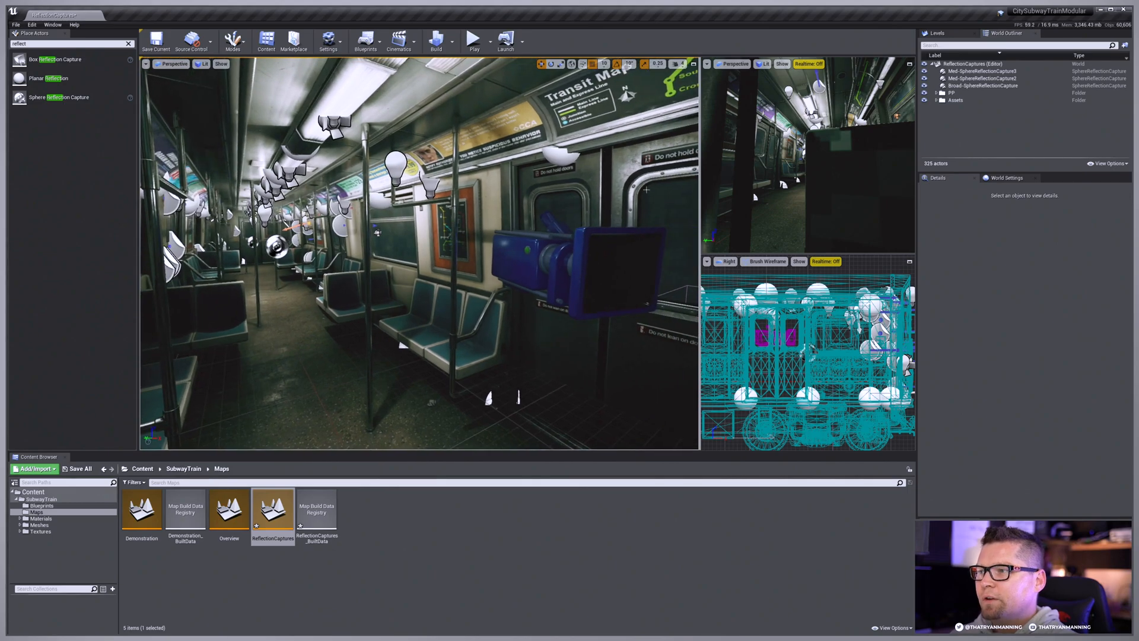
# Step: Hide the scene capture cube beside the train doors
pyautogui.click(605, 249)
pyautogui.click(924, 101)
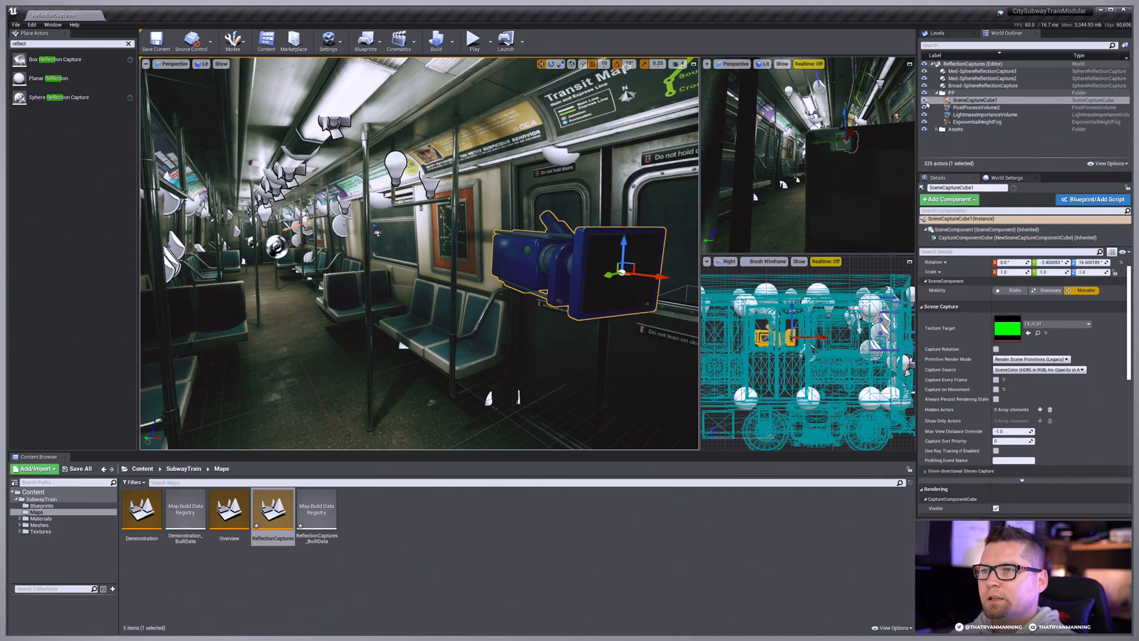
# Step: Compare the influence area of the broad sphere capture with those of the two medium captures from outside the train
pyautogui.moveTo(415, 249); pyautogui.dragTo(474, 249, button='right')
pyautogui.moveTo(280, 228); pyautogui.dragTo(223, 247, button='right')
pyautogui.click(973, 86)
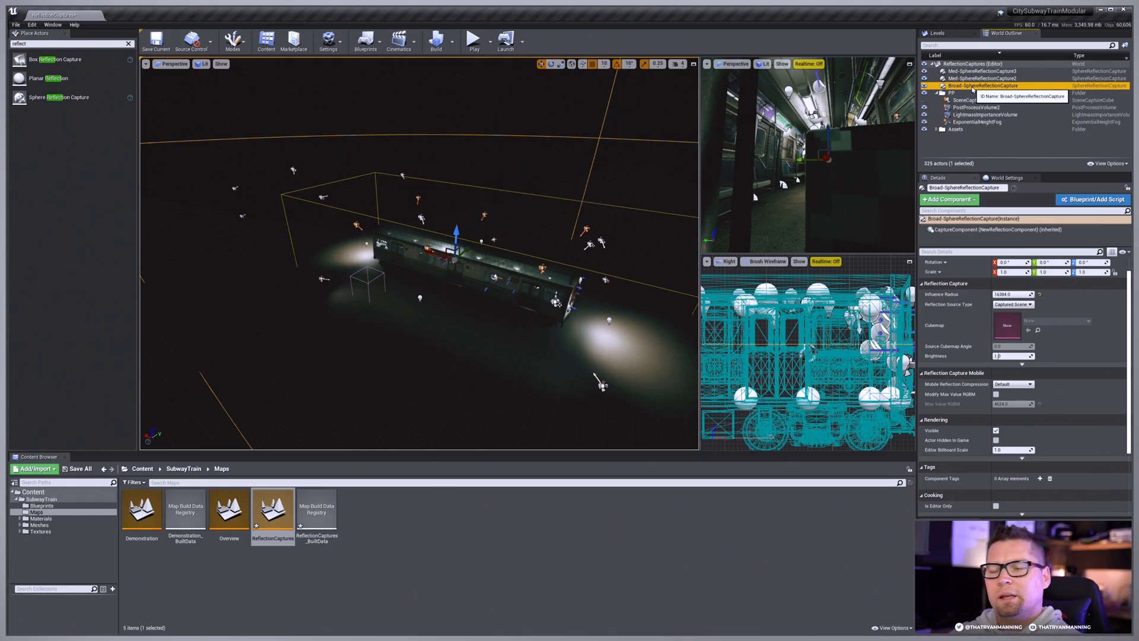
pyautogui.click(979, 78)
pyautogui.keyDown('ctrl'); pyautogui.click(975, 71); pyautogui.keyUp('ctrl')
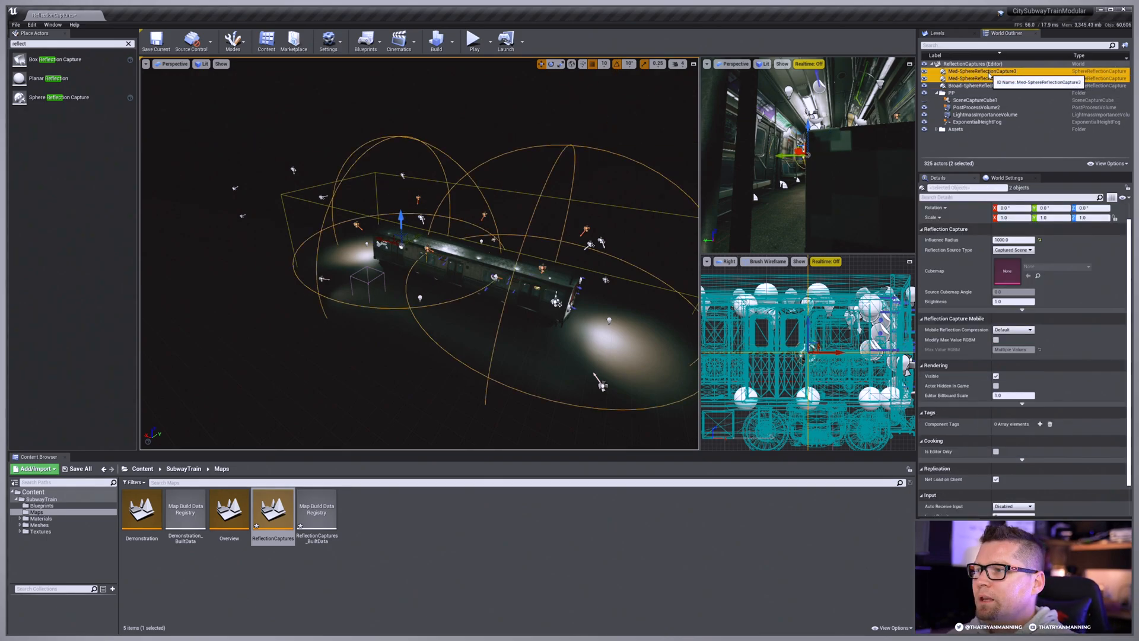
pyautogui.press('f')
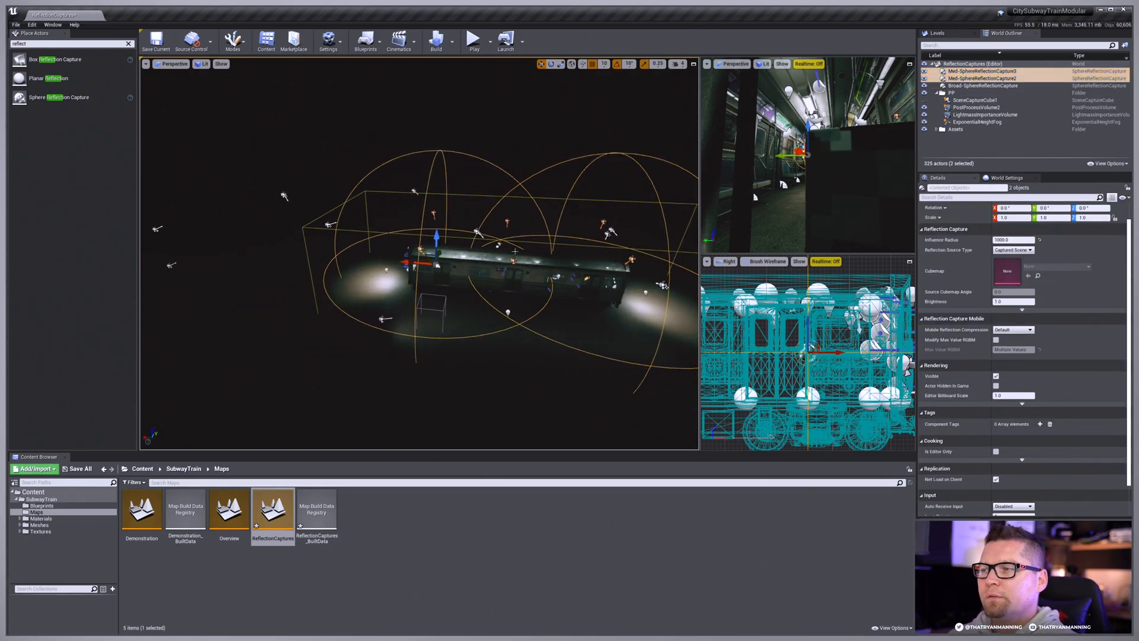
pyautogui.press('d')
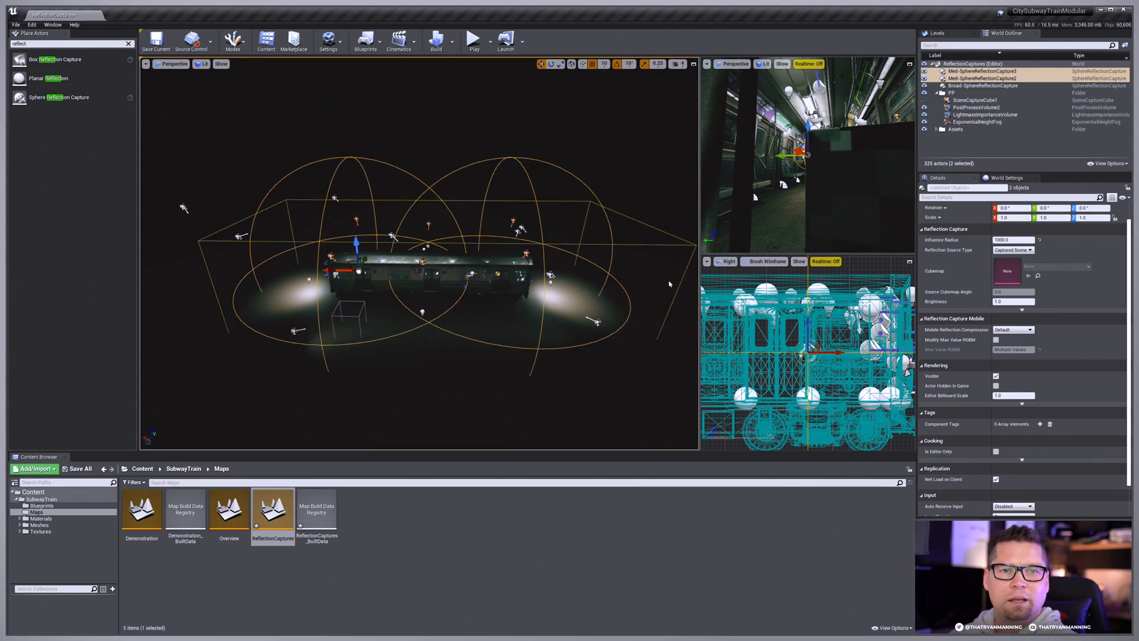
pyautogui.press('d')
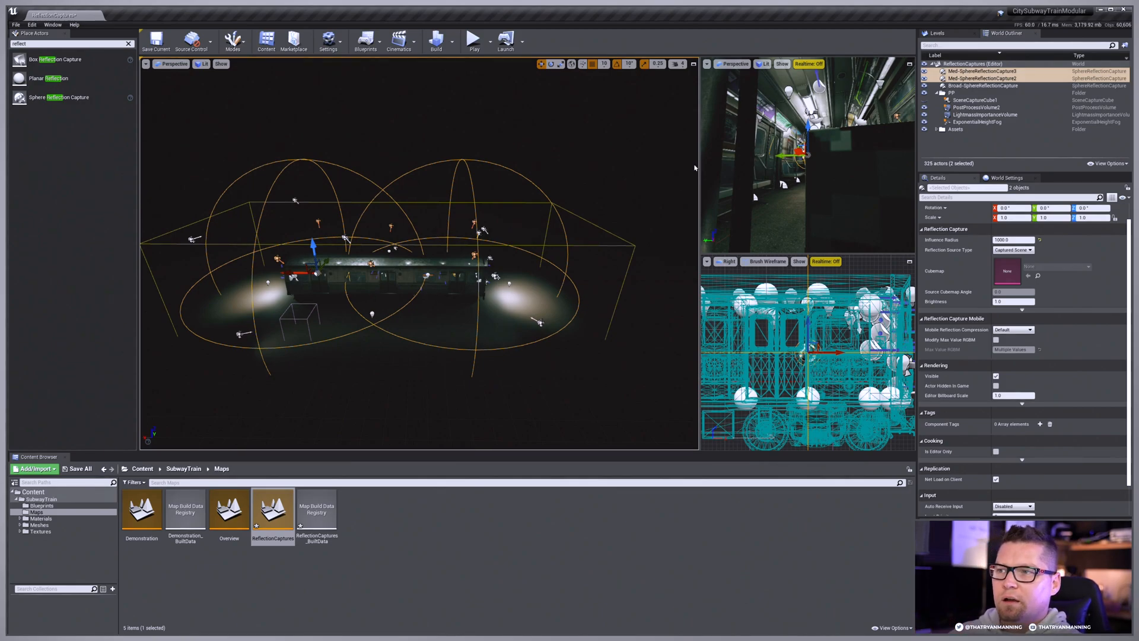
pyautogui.press('f')
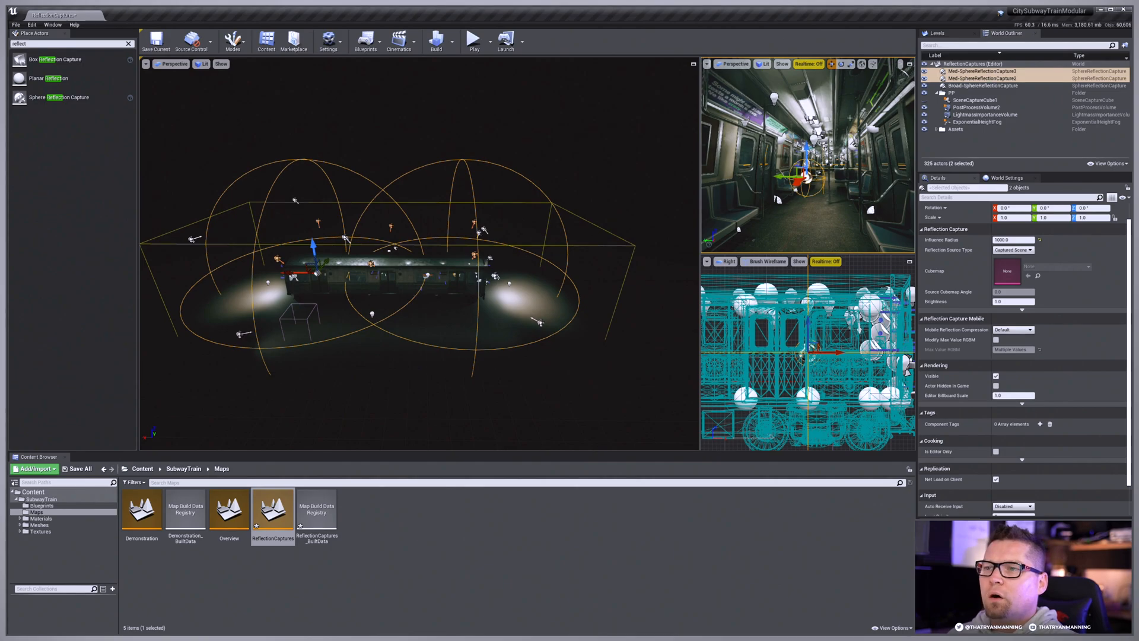
# Step: Expand the advanced reflection capture settings of the two selected medium captures and look through their properties
pyautogui.click(1022, 311)
pyautogui.scroll(-2, 1013, 425)
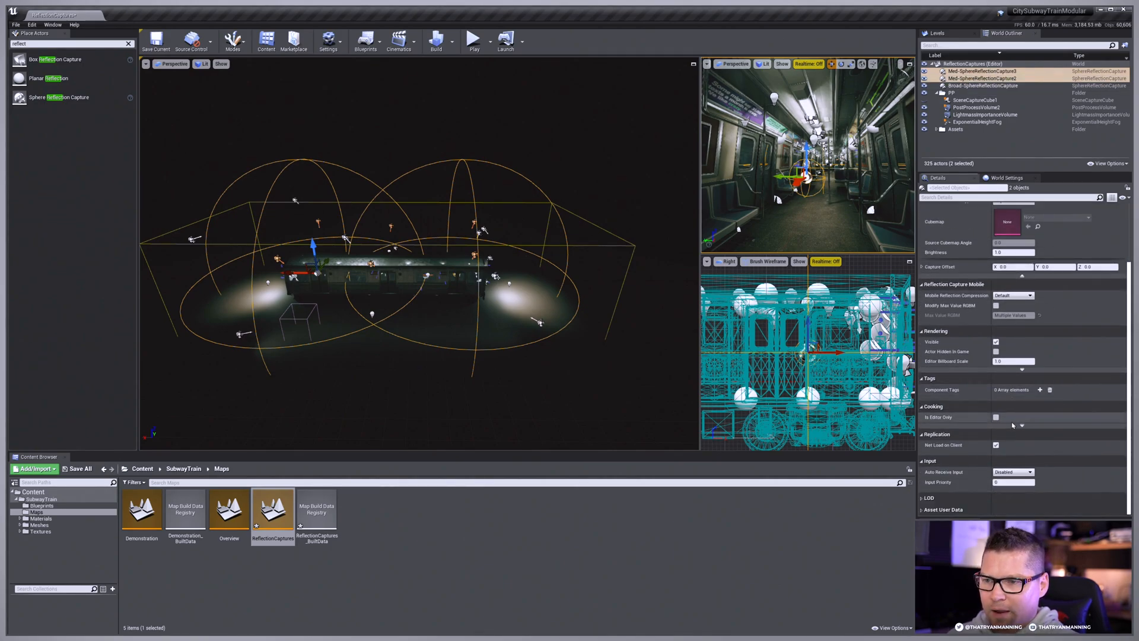
pyautogui.scroll(3, 996, 332)
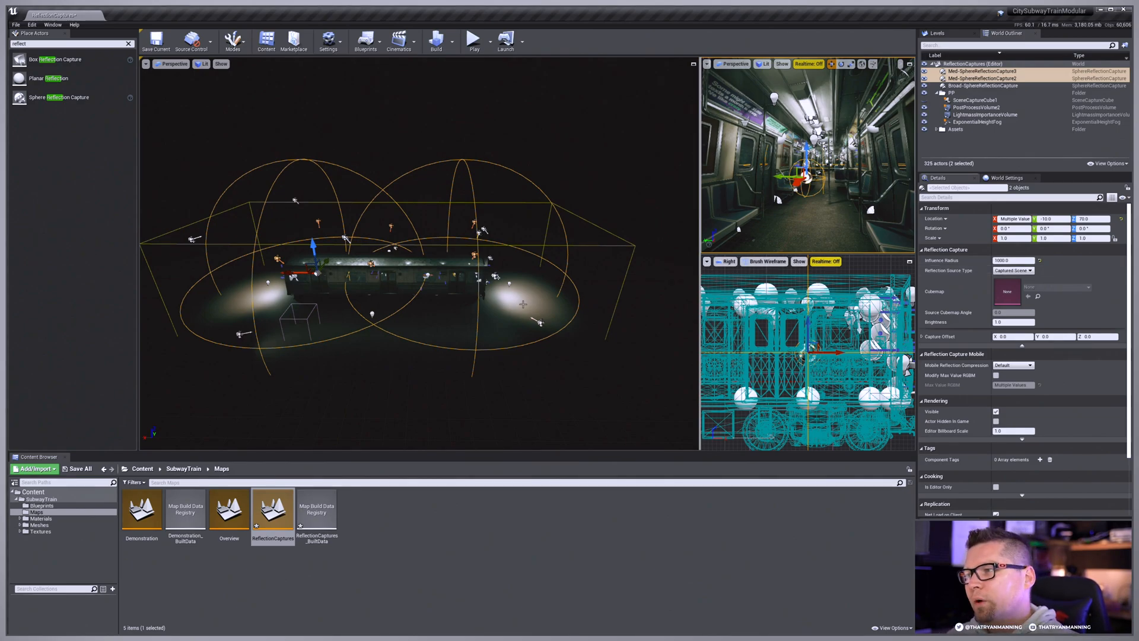
# Step: Add the broad capture to the selection and examine all three influence spheres together around the train
pyautogui.keyDown('ctrl'); pyautogui.click(979, 86); pyautogui.keyUp('ctrl')
pyautogui.moveTo(593, 237); pyautogui.dragTo(575, 209, button='right')
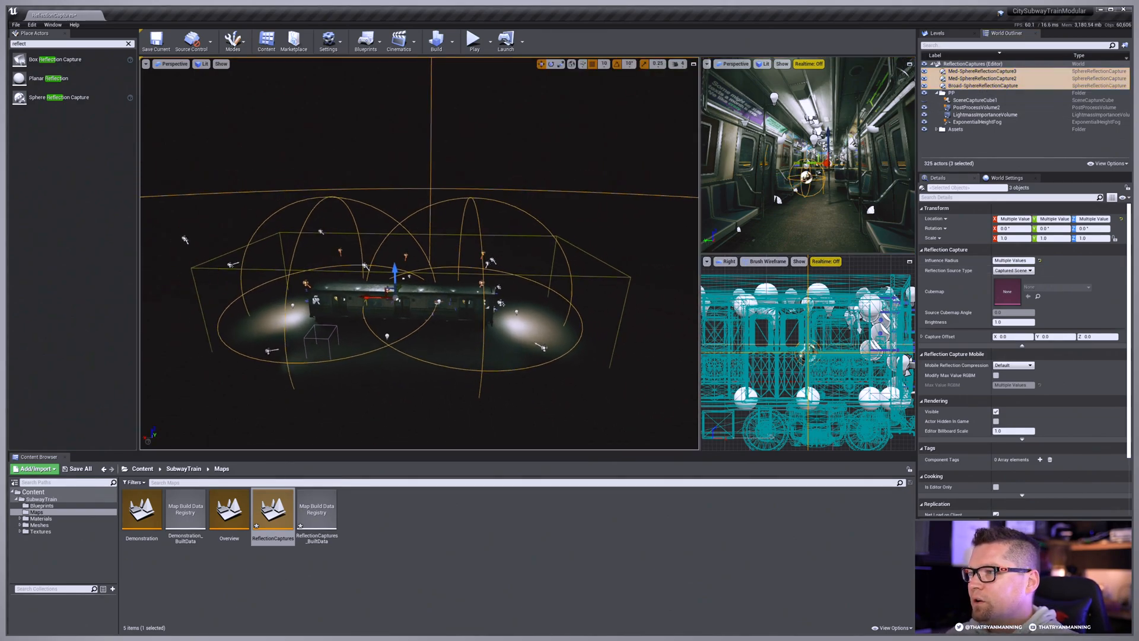
pyautogui.press('s')
pyautogui.moveTo(521, 255); pyautogui.dragTo(558, 255, button='right')
pyautogui.press('w')
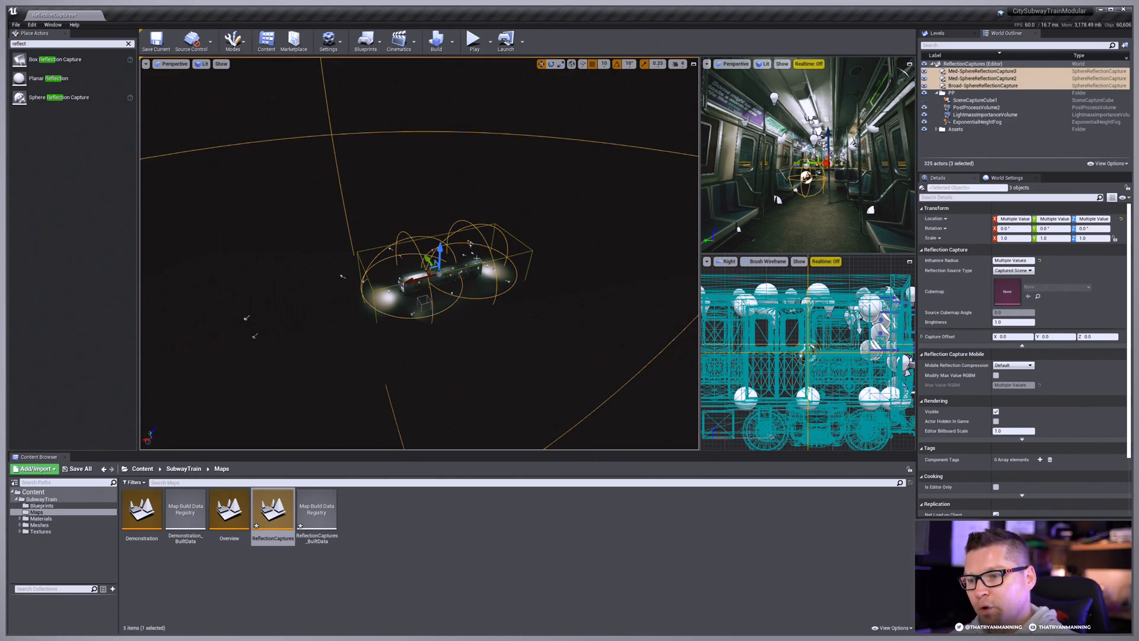
pyautogui.press('w')
pyautogui.moveTo(468, 276); pyautogui.dragTo(602, 276, button='right')
pyautogui.press('w')
# Step: Clear the selection and inspect the reflections in the side windows along the train interior
pyautogui.press('Escape')
pyautogui.press('w')
pyautogui.moveTo(478, 276); pyautogui.dragTo(285, 276, button='right')
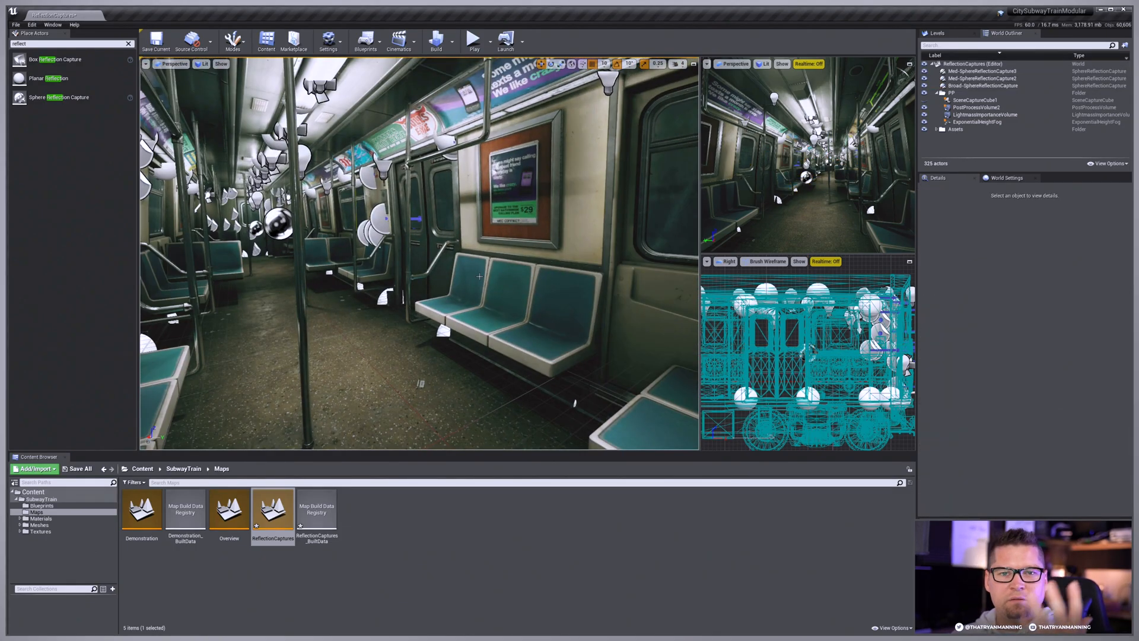
pyautogui.moveTo(508, 263)
pyautogui.mouseDown(button='right')
pyautogui.moveTo(457, 264)
pyautogui.moveTo(507, 264)
pyautogui.mouseUp(button='right')
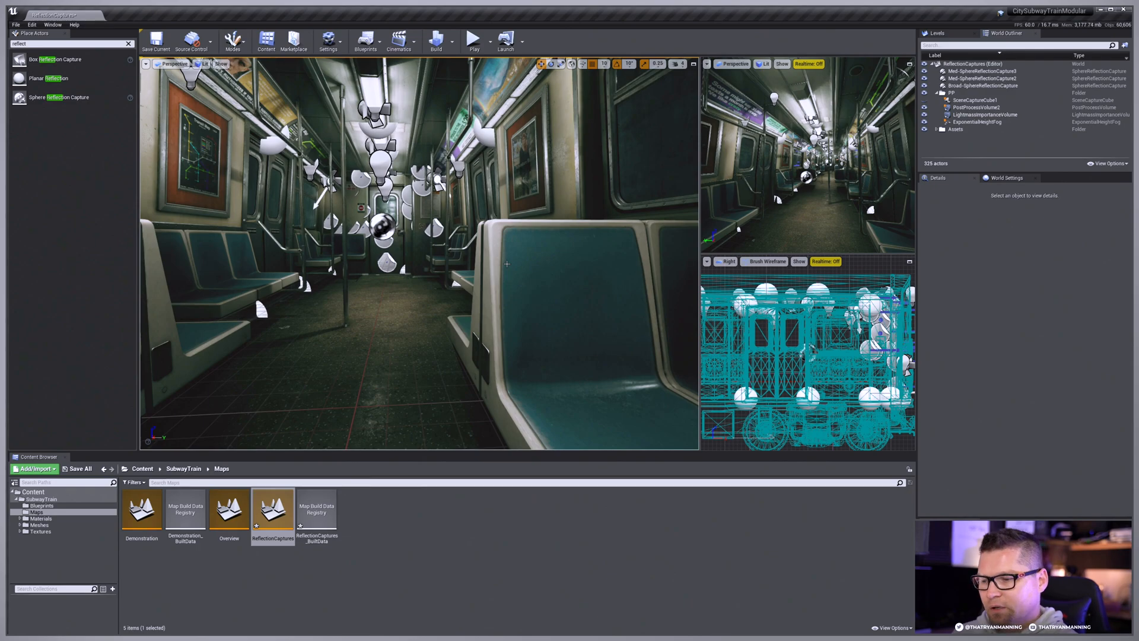
pyautogui.moveTo(503, 254); pyautogui.dragTo(420, 282, button='right')
pyautogui.moveTo(444, 370)
pyautogui.mouseDown(button='right')
pyautogui.moveTo(409, 415)
pyautogui.moveTo(445, 370)
pyautogui.mouseUp(button='right')
pyautogui.moveTo(467, 290); pyautogui.dragTo(464, 263, button='right')
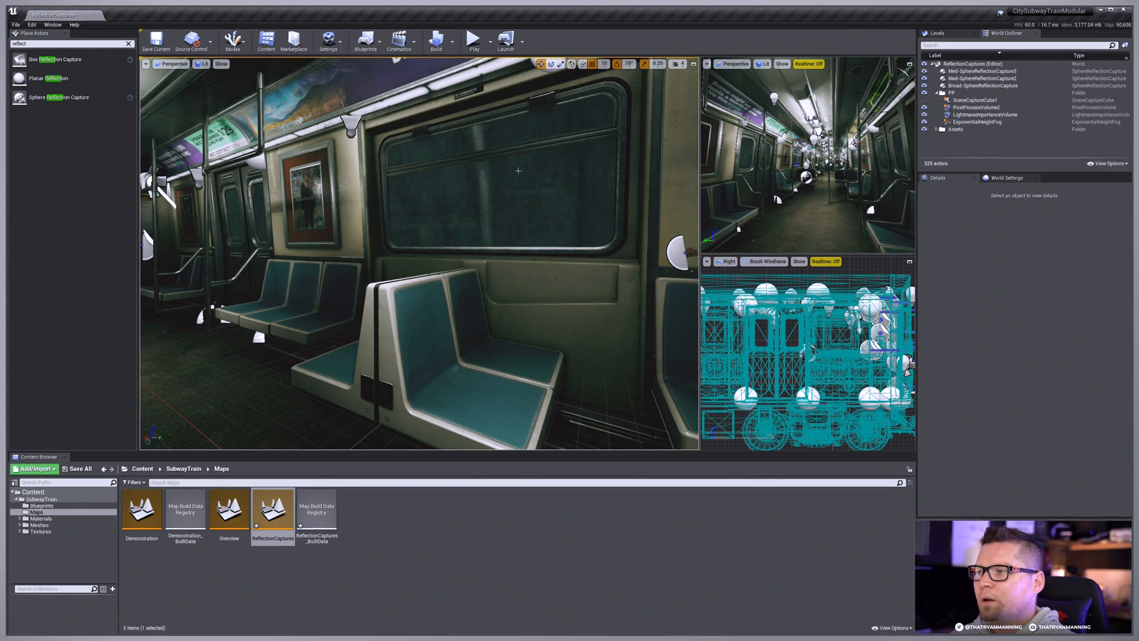
pyautogui.moveTo(517, 170); pyautogui.dragTo(650, 173, button='right')
pyautogui.press('w')
pyautogui.press('s')
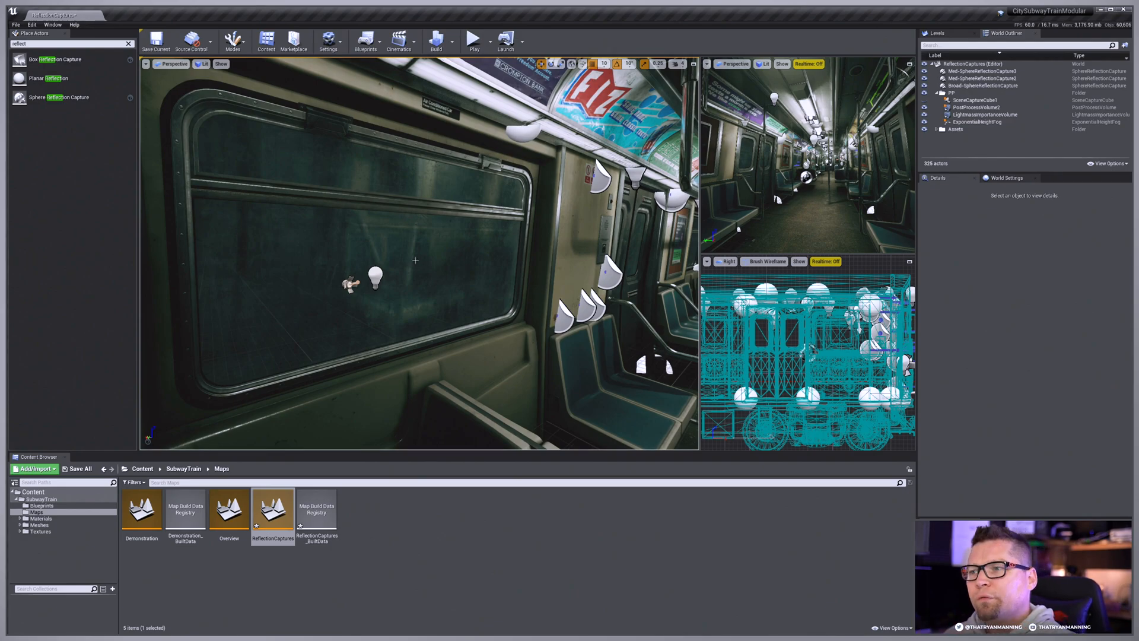
pyautogui.press('s')
pyautogui.moveTo(415, 260); pyautogui.dragTo(474, 304, button='right')
pyautogui.press('g')
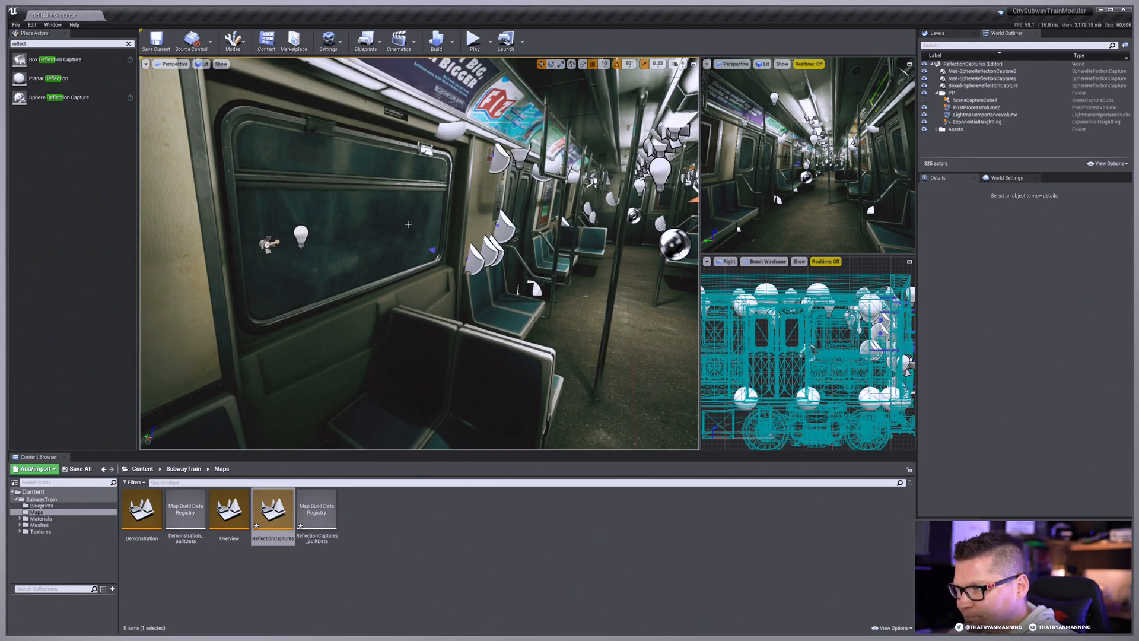
# Step: Place a new sphere reflection capture beside the side window and set its influence radius to 200
pyautogui.moveTo(58, 96); pyautogui.dragTo(449, 316)
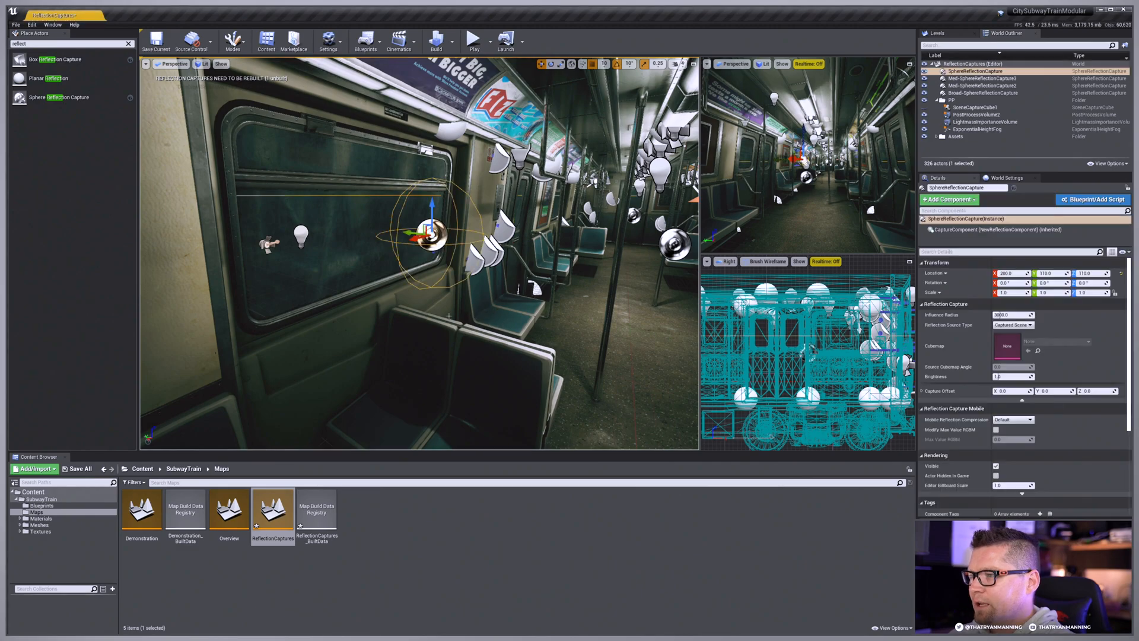
pyautogui.press('s')
pyautogui.moveTo(448, 316); pyautogui.dragTo(414, 302, button='right')
pyautogui.press('w')
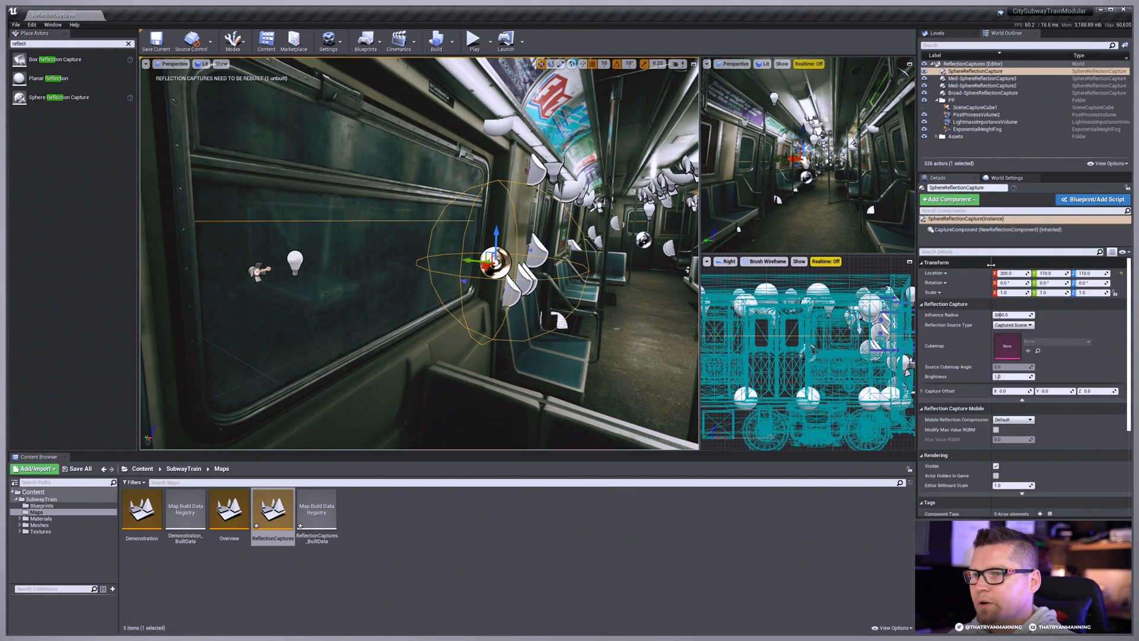
pyautogui.write('200')
pyautogui.press('Return')
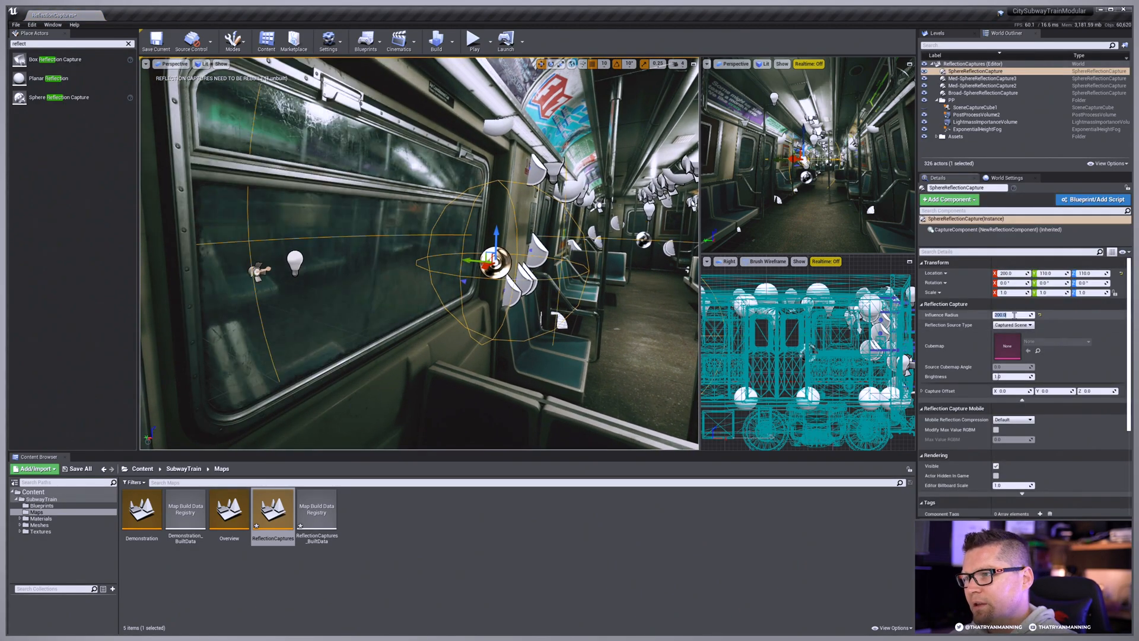
# Step: Move the new sphere capture sideways along Y, away from the window and into the aisle
pyautogui.moveTo(474, 296); pyautogui.dragTo(409, 284, button='right')
pyautogui.press('w')
pyautogui.press('s')
pyautogui.moveTo(438, 226); pyautogui.dragTo(522, 225, button='right')
pyautogui.press('a')
pyautogui.press('d')
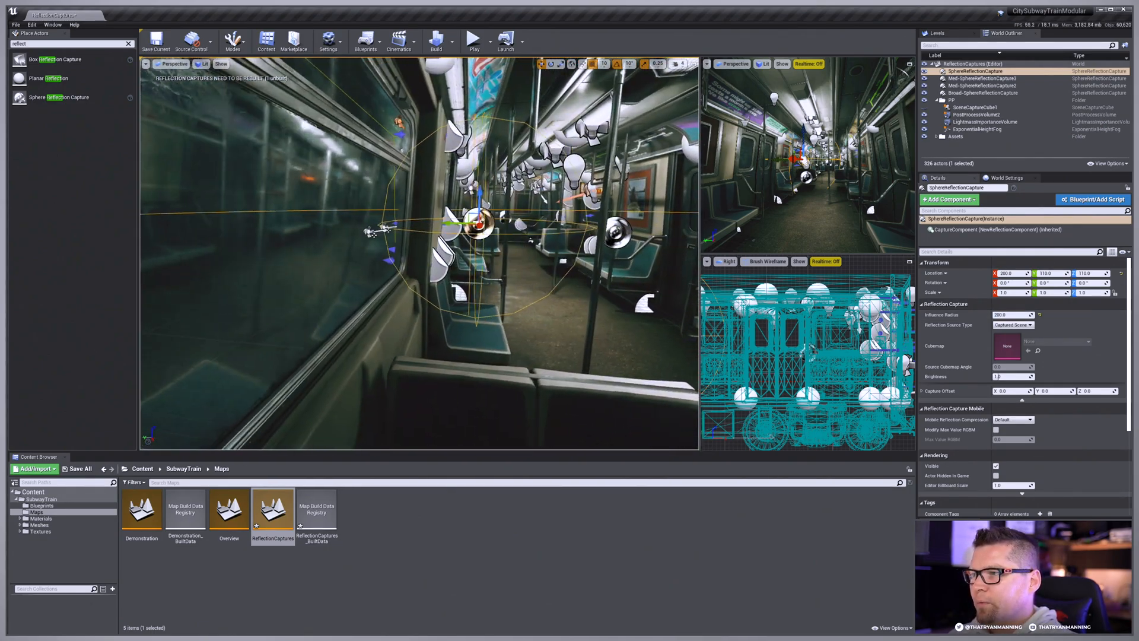
pyautogui.moveTo(442, 224); pyautogui.dragTo(469, 224)
pyautogui.press('s')
pyautogui.press('d')
pyautogui.moveTo(469, 224)
pyautogui.mouseDown(button='right')
pyautogui.moveTo(504, 231)
pyautogui.moveTo(465, 221)
pyautogui.mouseUp(button='right')
pyautogui.press('w')
pyautogui.moveTo(425, 253); pyautogui.dragTo(534, 261)
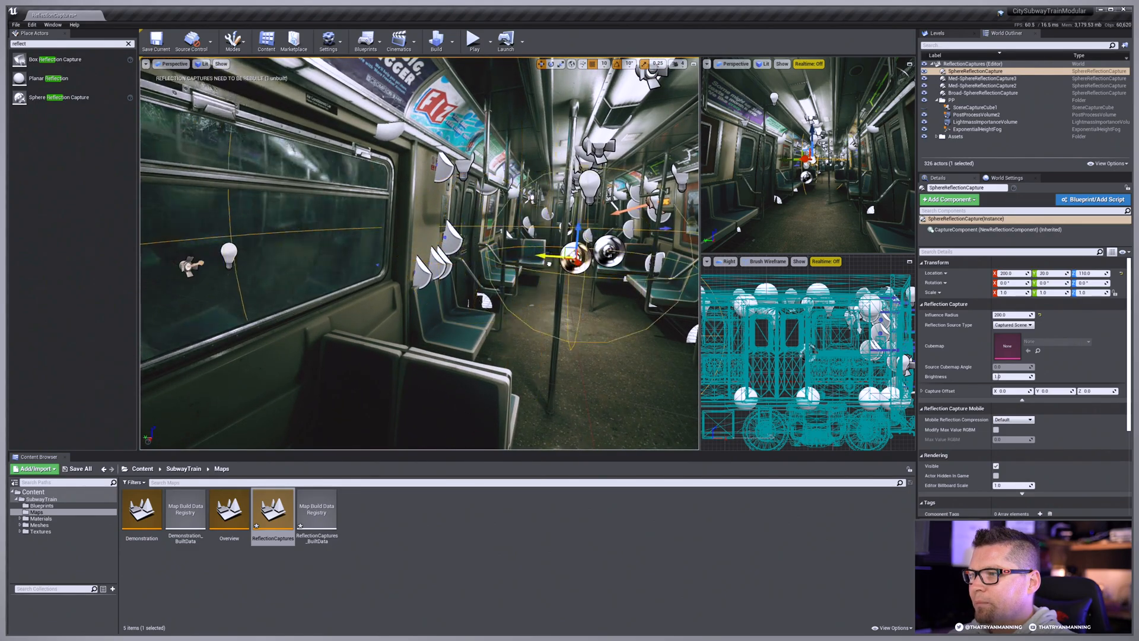
# Step: Reposition the new sphere capture across the aisle to Y -10 while checking its reflection in a close-up of the window
pyautogui.press('w')
pyautogui.moveTo(381, 255); pyautogui.dragTo(327, 247, button='right')
pyautogui.press('s')
pyautogui.press('w')
pyautogui.press('w')
pyautogui.moveTo(860, 183); pyautogui.dragTo(855, 181, button='right')
pyautogui.moveTo(830, 172); pyautogui.dragTo(774, 172, button='right')
pyautogui.moveTo(843, 161); pyautogui.dragTo(896, 164)
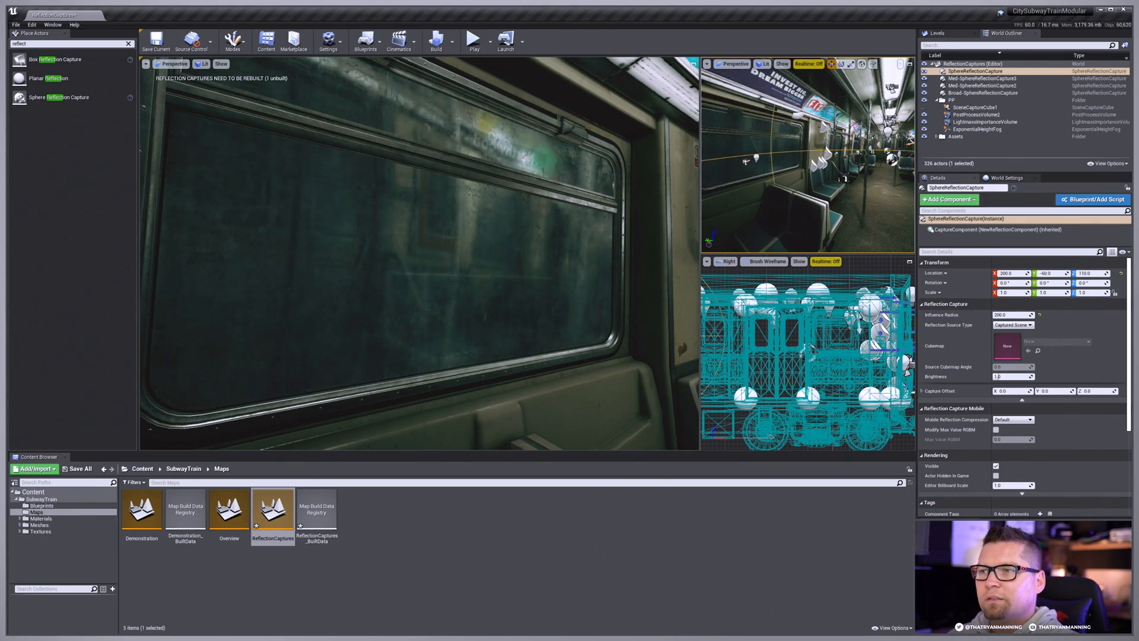
pyautogui.moveTo(830, 160); pyautogui.dragTo(883, 155, button='right')
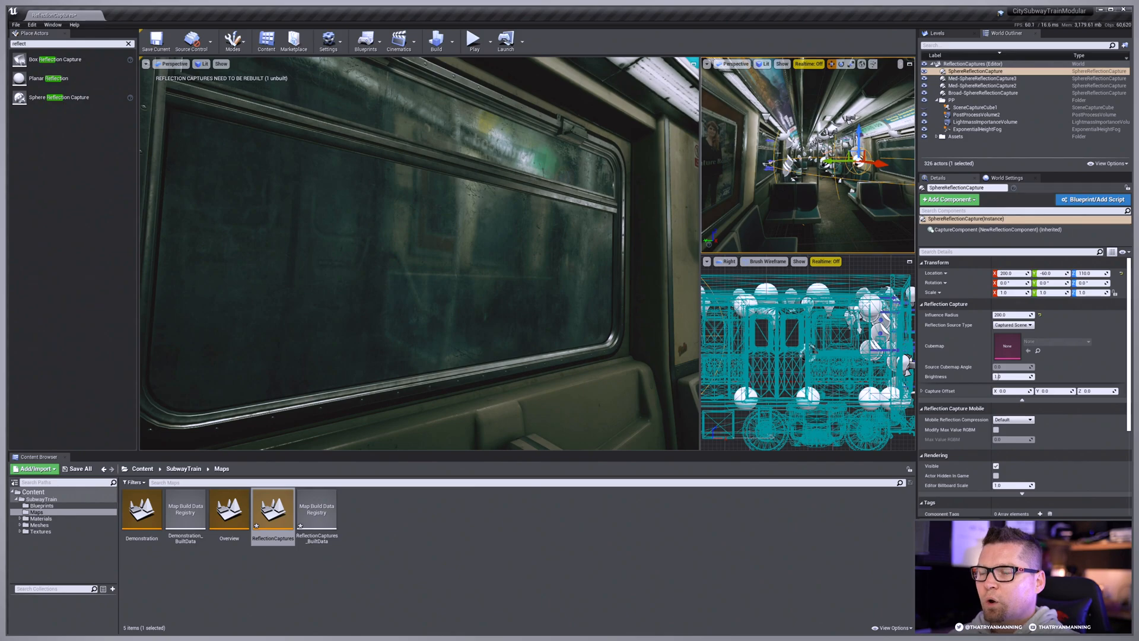
pyautogui.moveTo(845, 161); pyautogui.dragTo(811, 168)
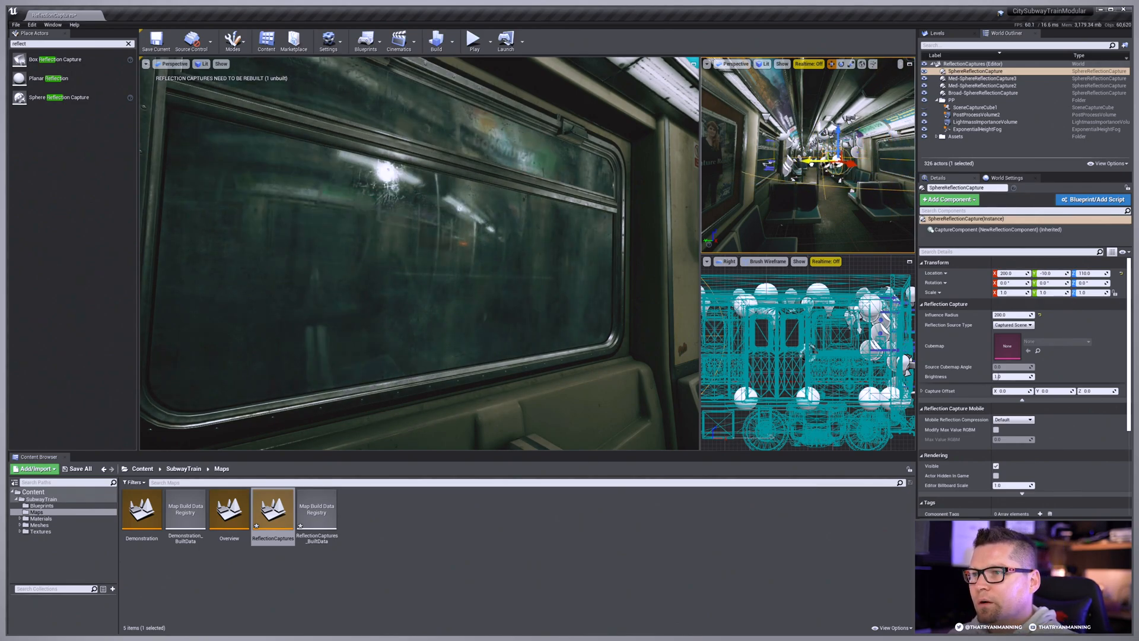
# Step: Try an influence radius of 300 on the new sphere capture and shift it to Y -20
pyautogui.click(1007, 315)
pyautogui.write('300')
pyautogui.press('Return')
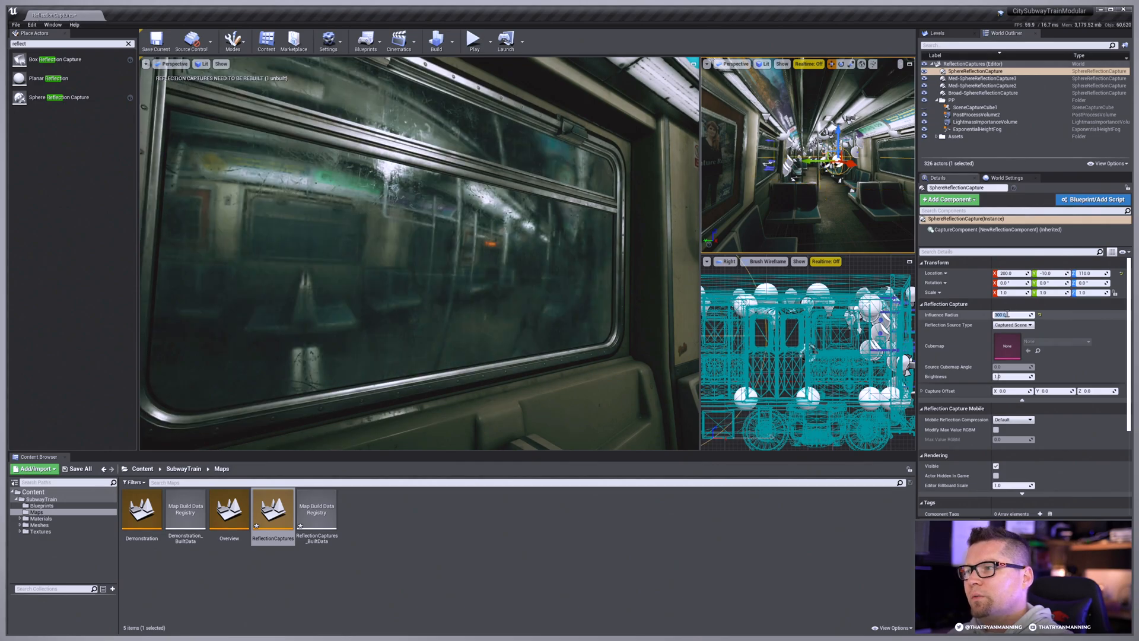
pyautogui.moveTo(808, 161); pyautogui.dragTo(813, 162)
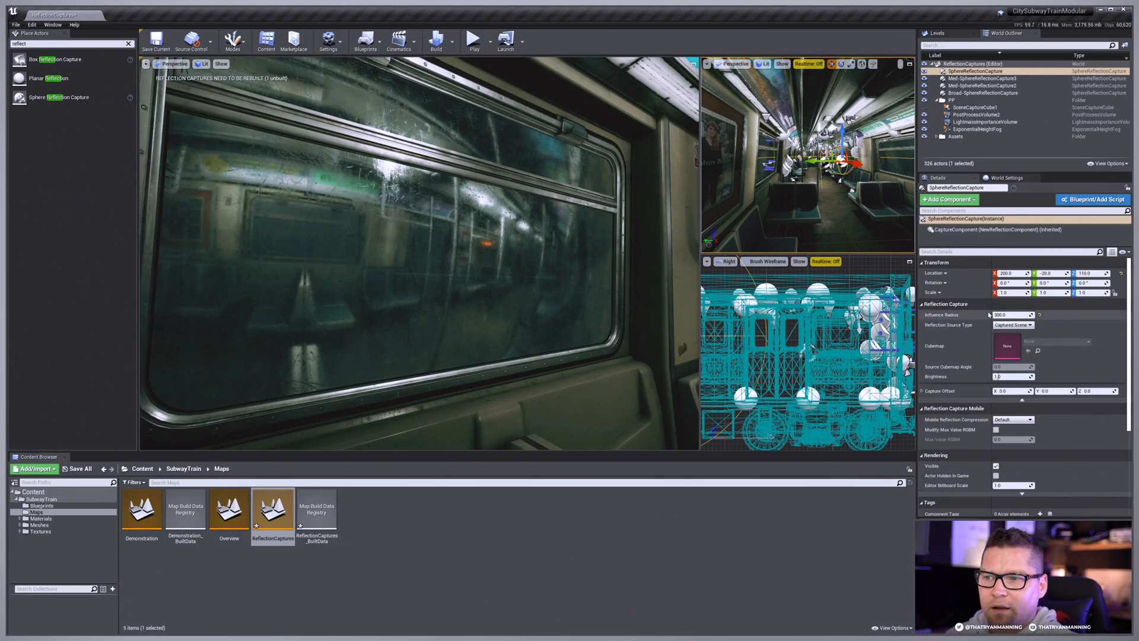
# Step: Try an influence radius of 600 on the new sphere capture
pyautogui.click(1011, 315)
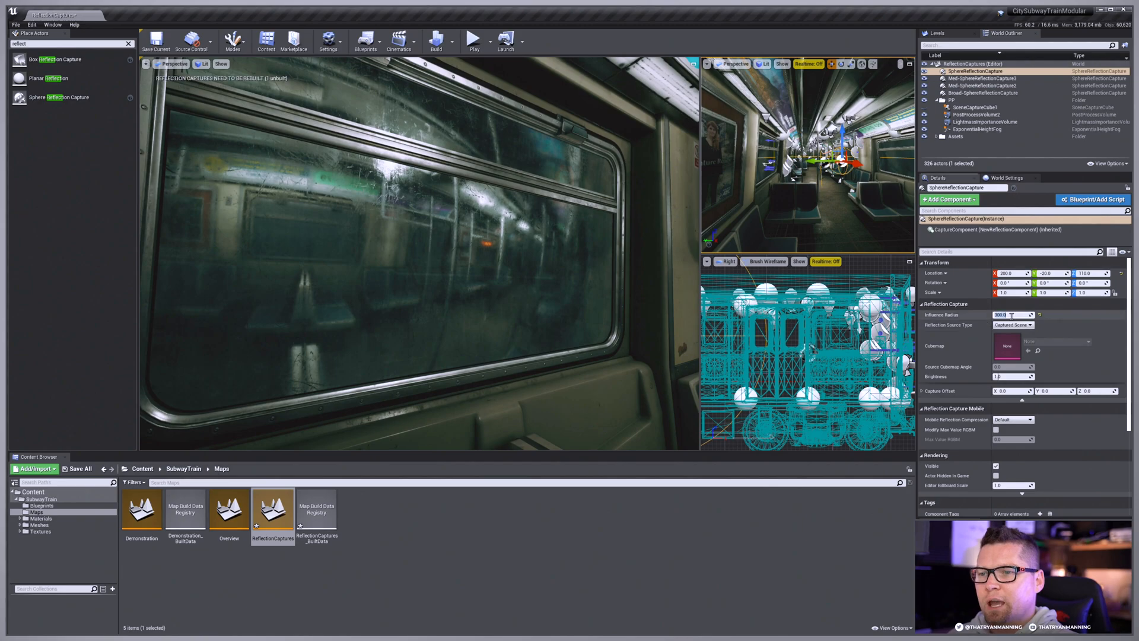
pyautogui.write('600')
pyautogui.press('Return')
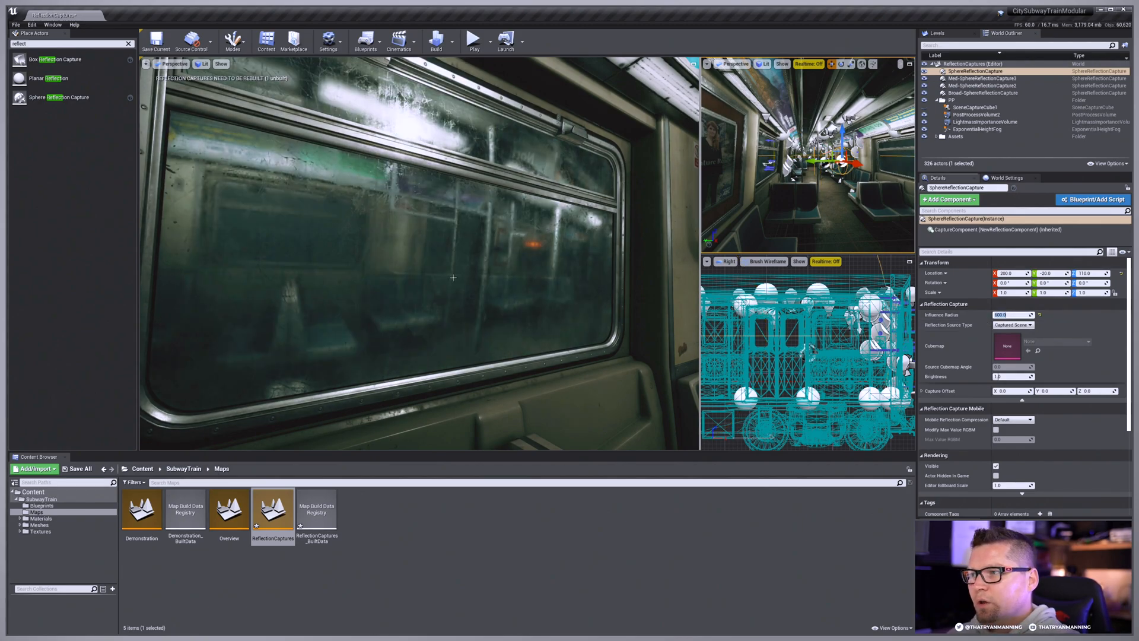
# Step: Set the new sphere capture's influence radius to 350 and shift it to Y -10
pyautogui.moveTo(808, 166); pyautogui.dragTo(862, 163, button='right')
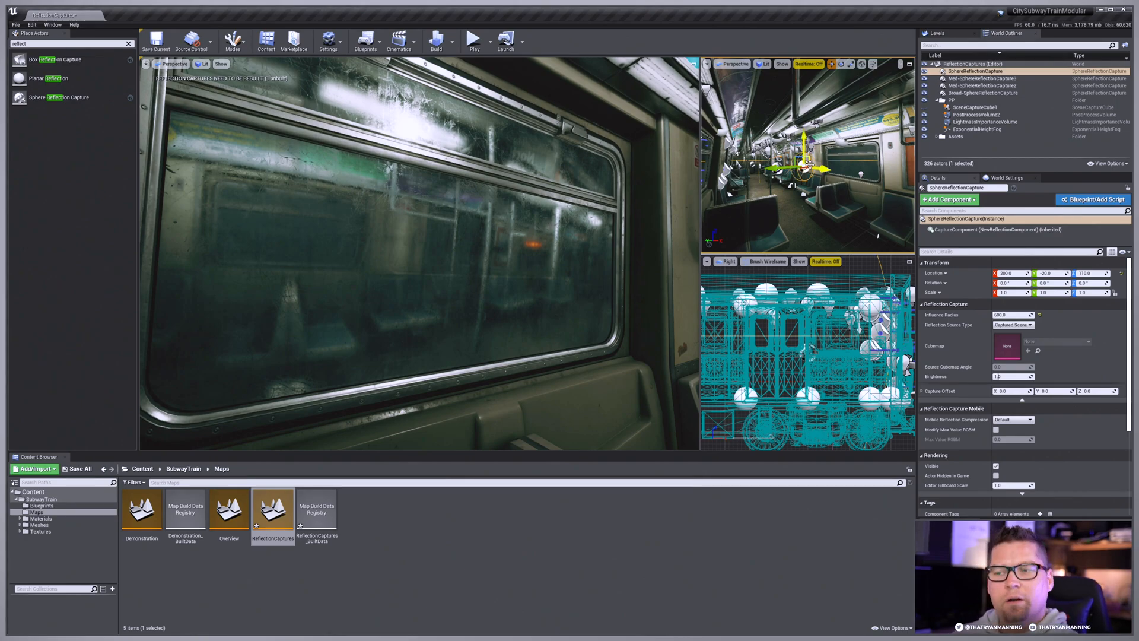
pyautogui.click(1011, 315)
pyautogui.write('35')
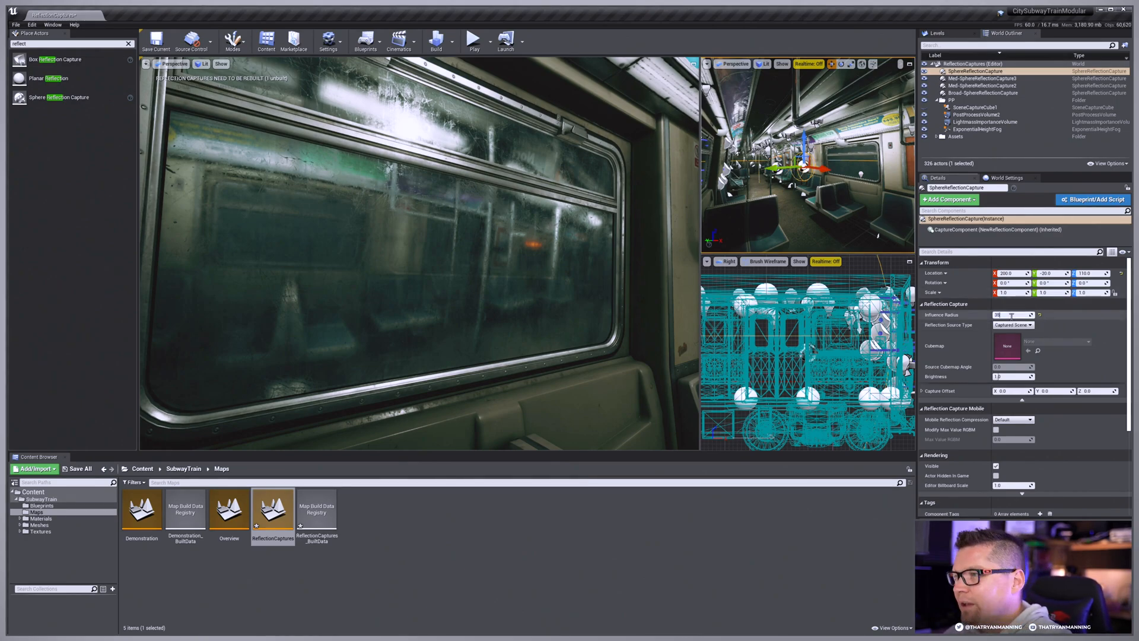
pyautogui.write('0')
pyautogui.press('Return')
pyautogui.moveTo(504, 249); pyautogui.dragTo(707, 226, button='right')
pyautogui.press('s')
pyautogui.press('w')
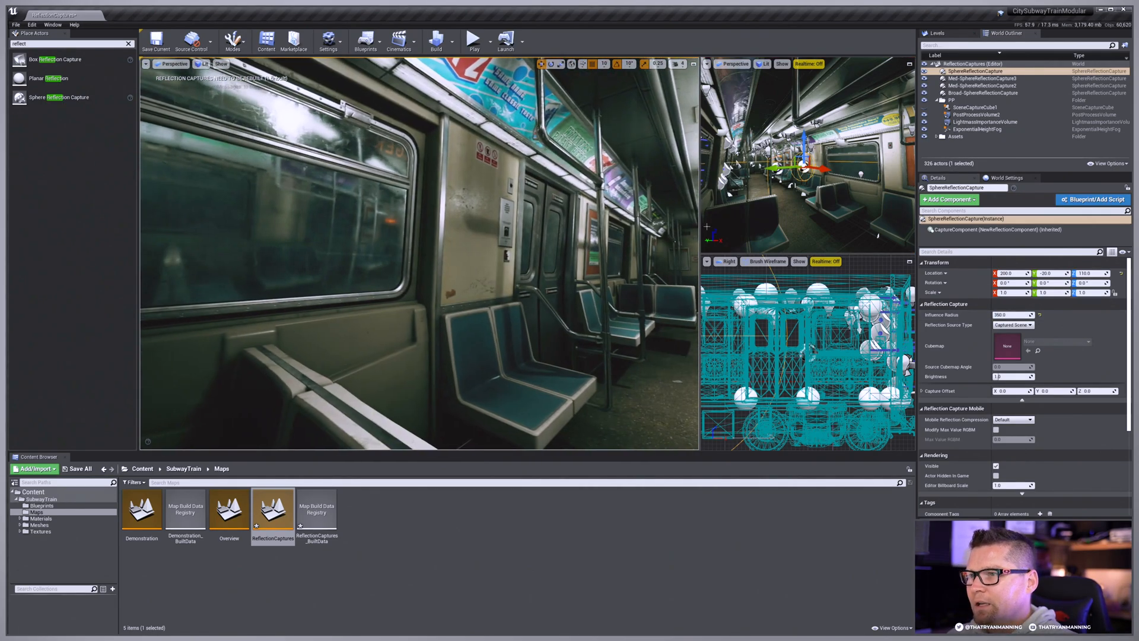
pyautogui.moveTo(773, 169); pyautogui.dragTo(768, 169)
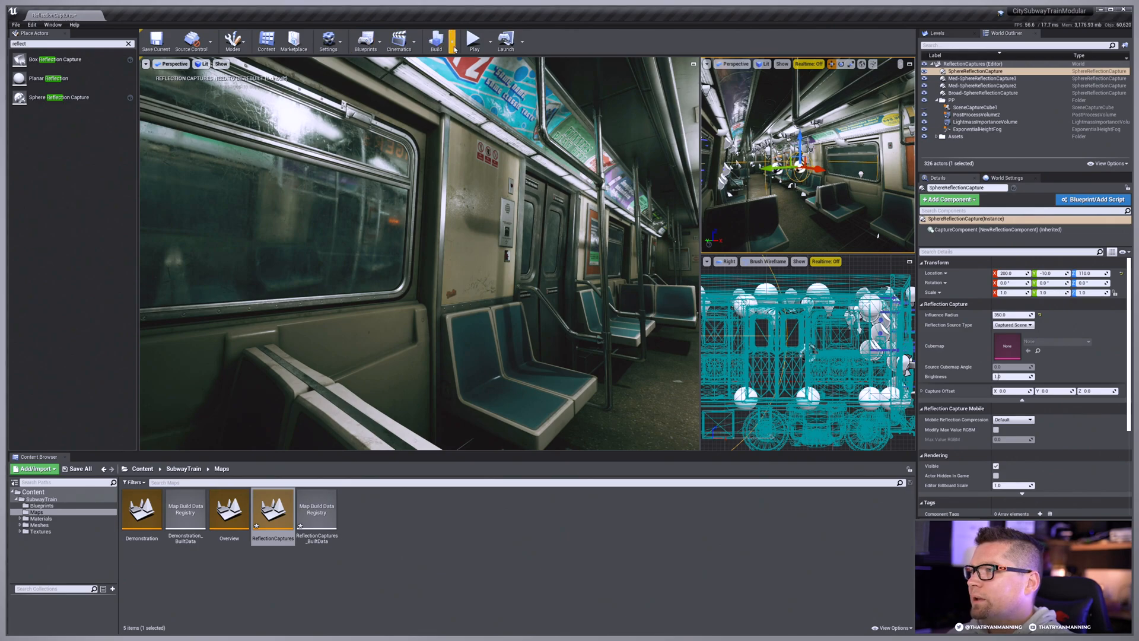
# Step: Rebuild the reflection captures and inspect the reflections in the window beside the seats
pyautogui.click(455, 49)
pyautogui.click(493, 98)
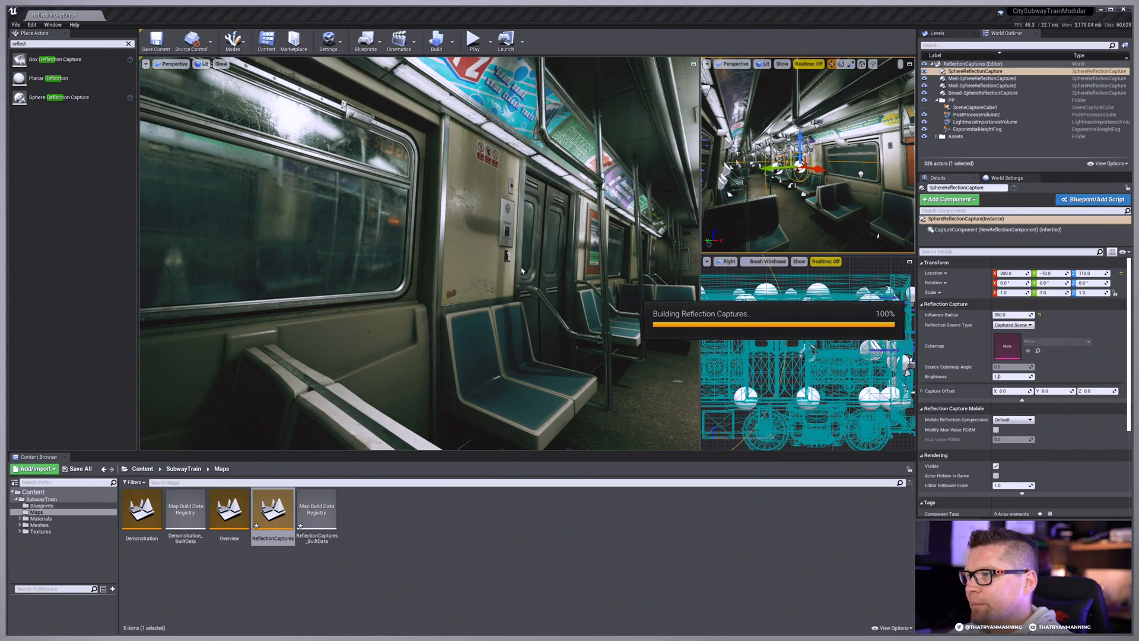
pyautogui.moveTo(397, 218); pyautogui.dragTo(308, 228, button='right')
pyautogui.press('s')
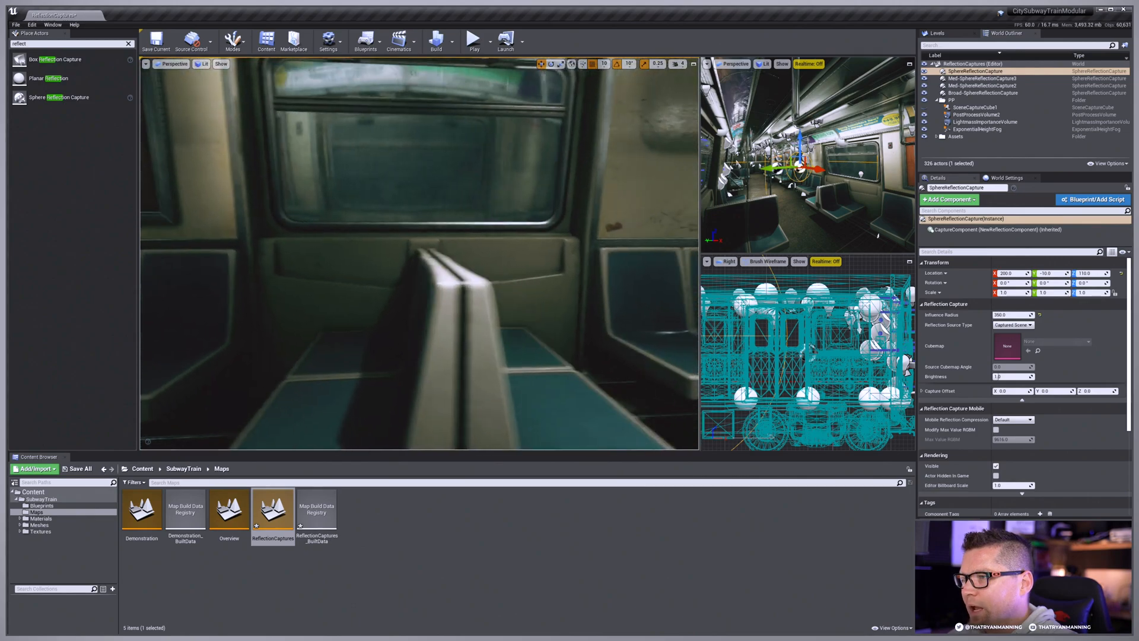
pyautogui.moveTo(415, 237); pyautogui.dragTo(401, 246, button='right')
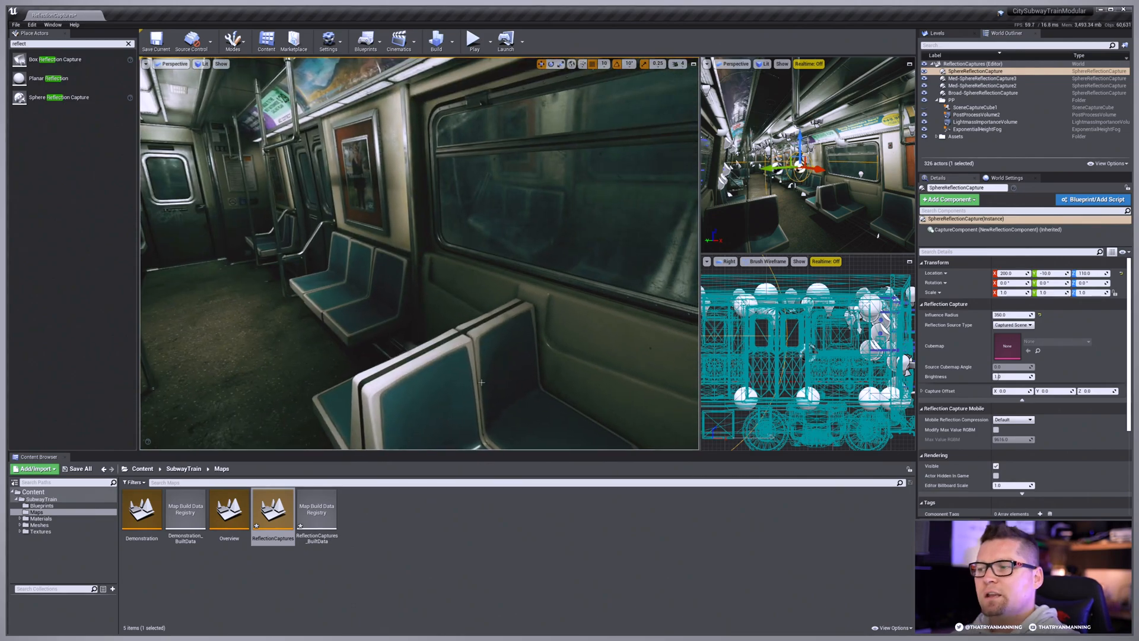
# Step: Examine the reflections in the carriage windows from several angles, with the reflection capture icons shown again
pyautogui.moveTo(482, 382); pyautogui.dragTo(528, 212, button='right')
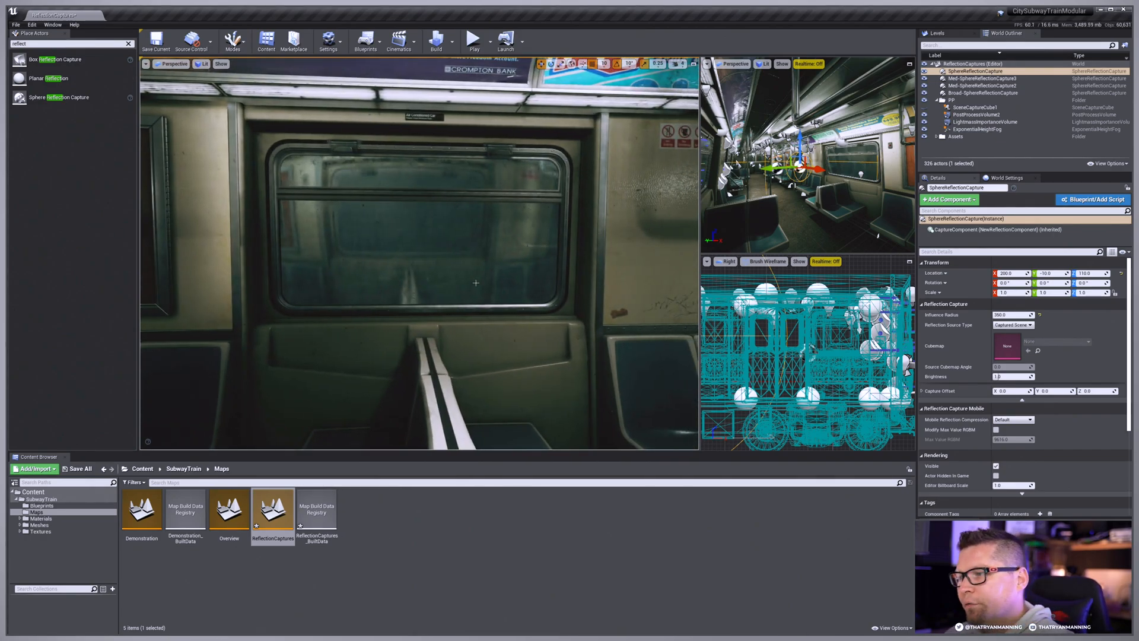
pyautogui.moveTo(476, 283); pyautogui.dragTo(623, 221, button='right')
pyautogui.press('g')
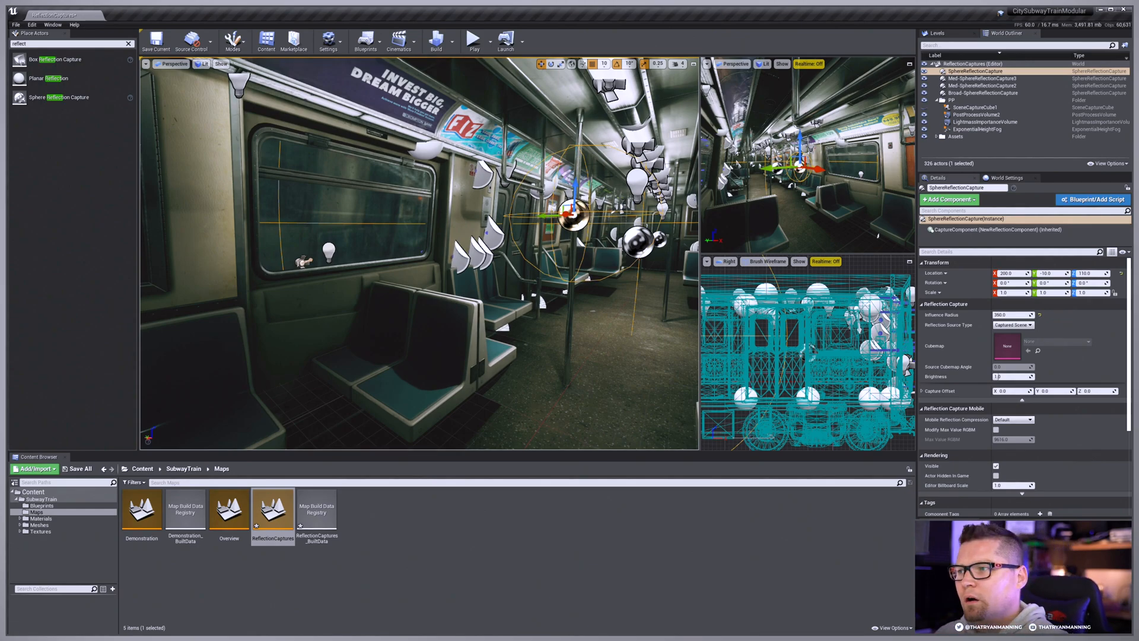
pyautogui.moveTo(476, 261); pyautogui.dragTo(546, 261, button='right')
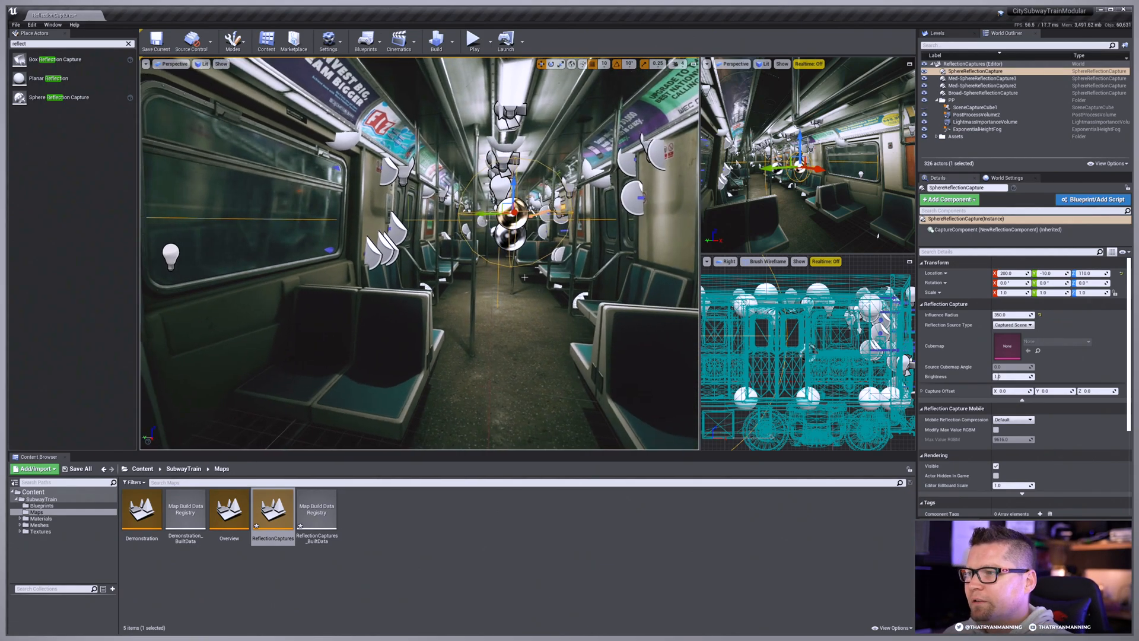
# Step: Review the placement and influence radius of the broad, both medium and the small sphere reflection captures in turn
pyautogui.click(982, 93)
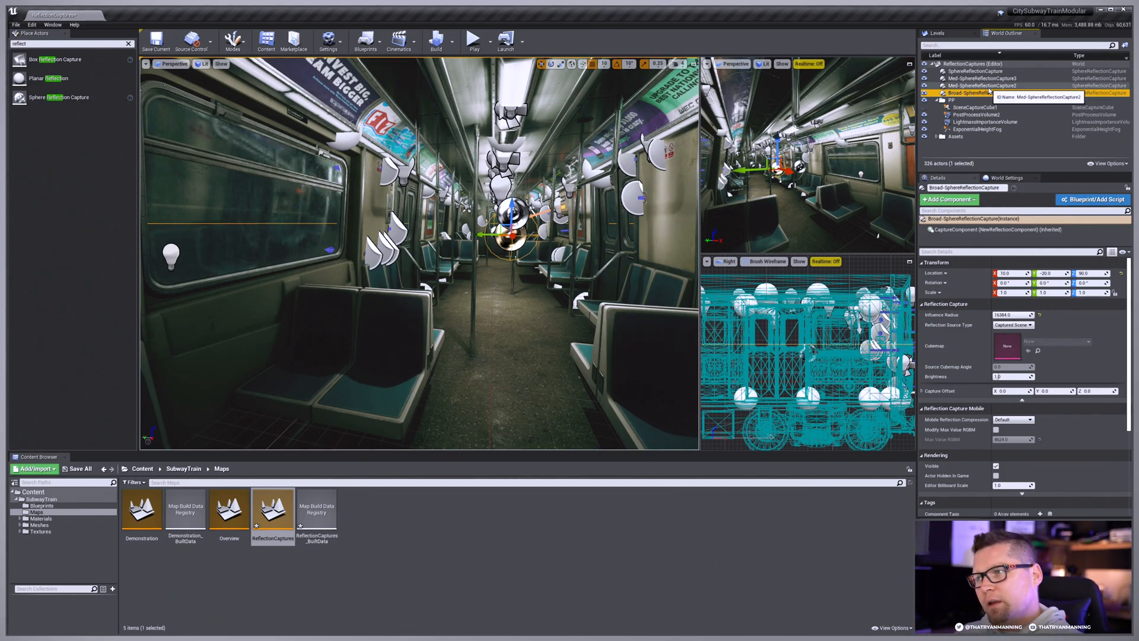
pyautogui.click(980, 86)
pyautogui.keyDown('ctrl'); pyautogui.click(977, 78); pyautogui.keyUp('ctrl')
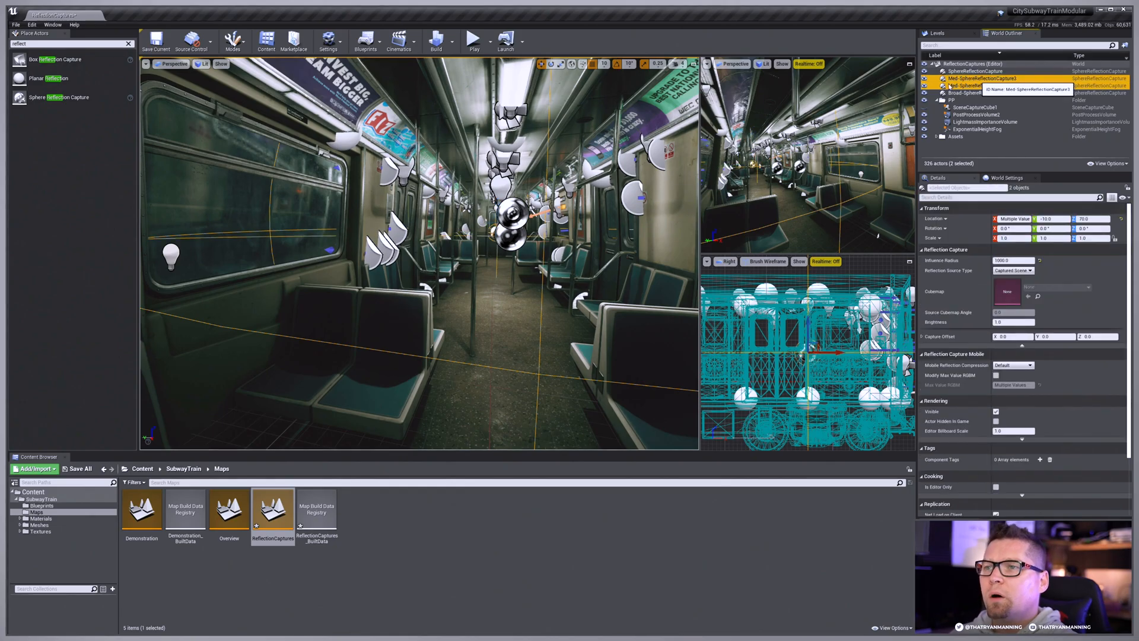
pyautogui.moveTo(578, 296); pyautogui.dragTo(637, 296, button='right')
pyautogui.moveTo(586, 217)
pyautogui.mouseDown(button='right')
pyautogui.moveTo(569, 208)
pyautogui.moveTo(586, 216)
pyautogui.mouseUp(button='right')
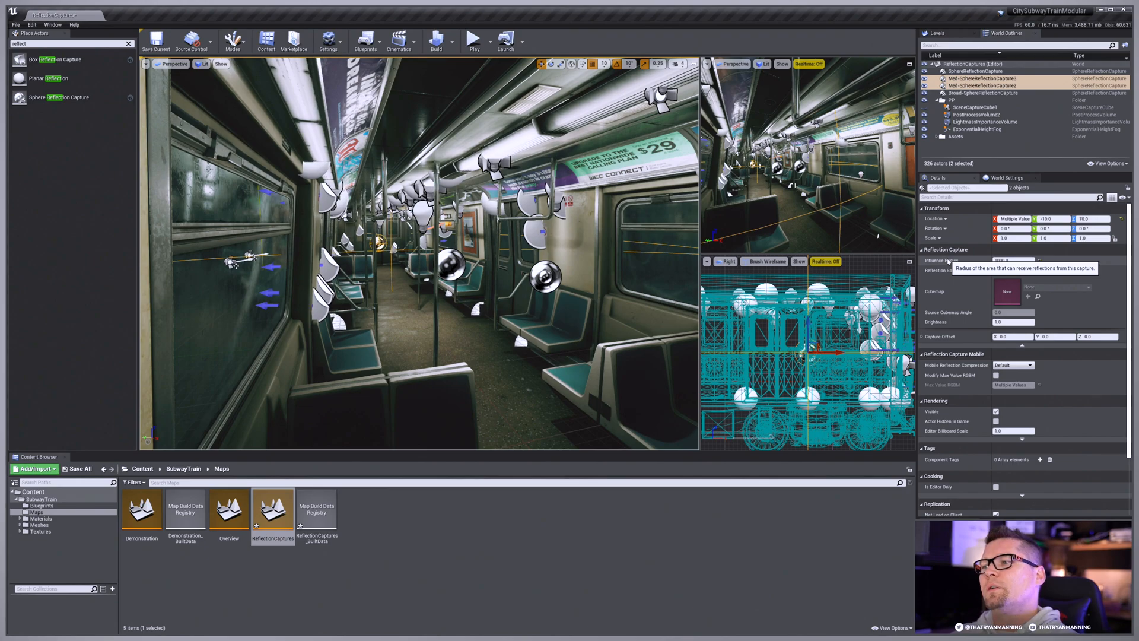
pyautogui.moveTo(483, 238); pyautogui.dragTo(552, 236, button='right')
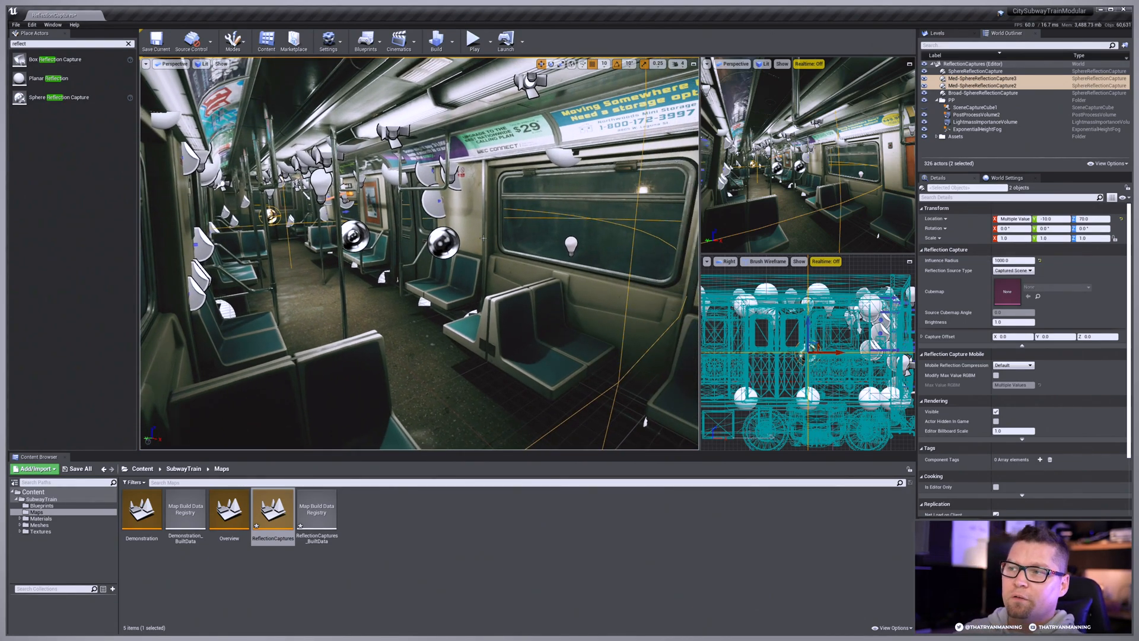
pyautogui.click(965, 71)
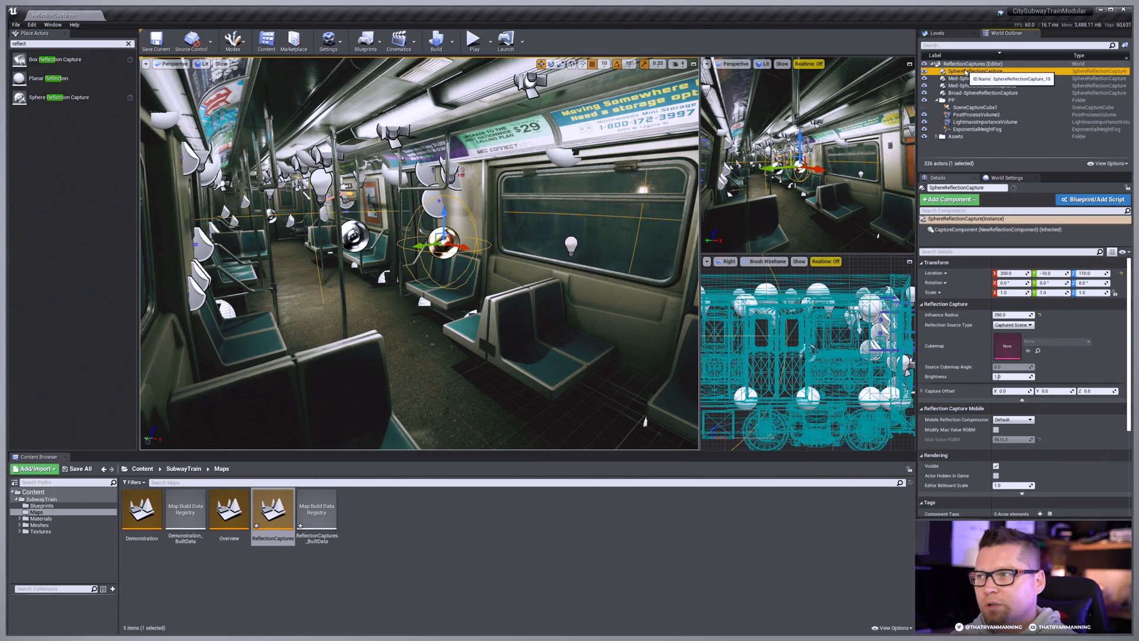
pyautogui.press('d')
pyautogui.moveTo(479, 276); pyautogui.dragTo(382, 276, button='right')
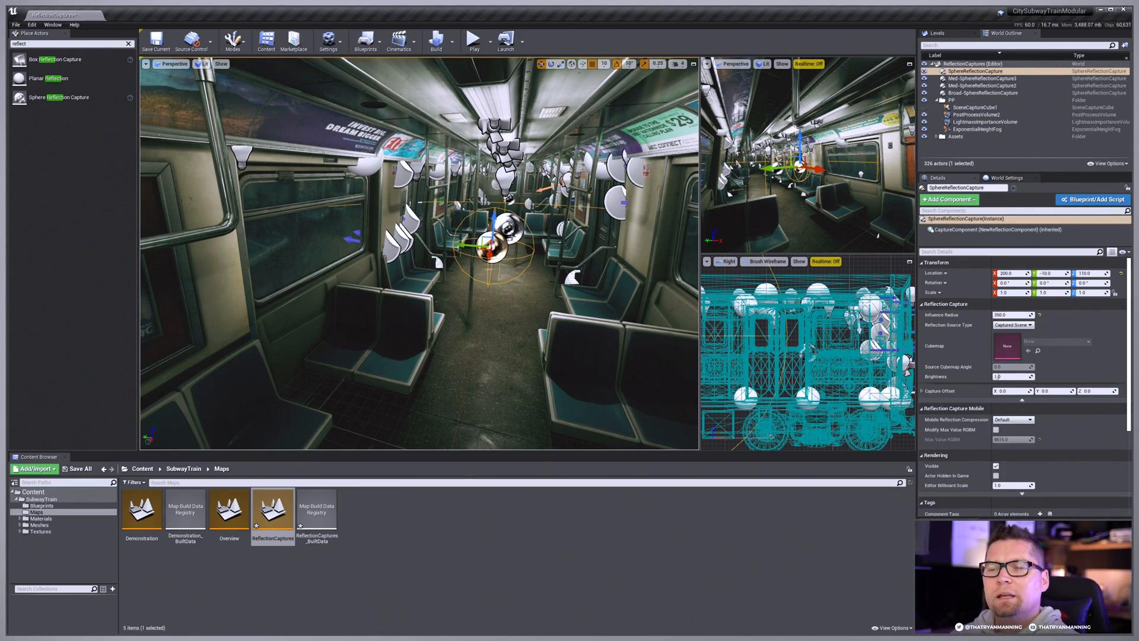
# Step: Try deleting the small sphere reflection capture and inspect the window's reflections without it
pyautogui.moveTo(469, 298)
pyautogui.mouseDown(button='right')
pyautogui.moveTo(445, 299)
pyautogui.moveTo(469, 300)
pyautogui.mouseUp(button='right')
pyautogui.press('s')
pyautogui.moveTo(447, 244); pyautogui.dragTo(450, 244, button='right')
pyautogui.press('Delete')
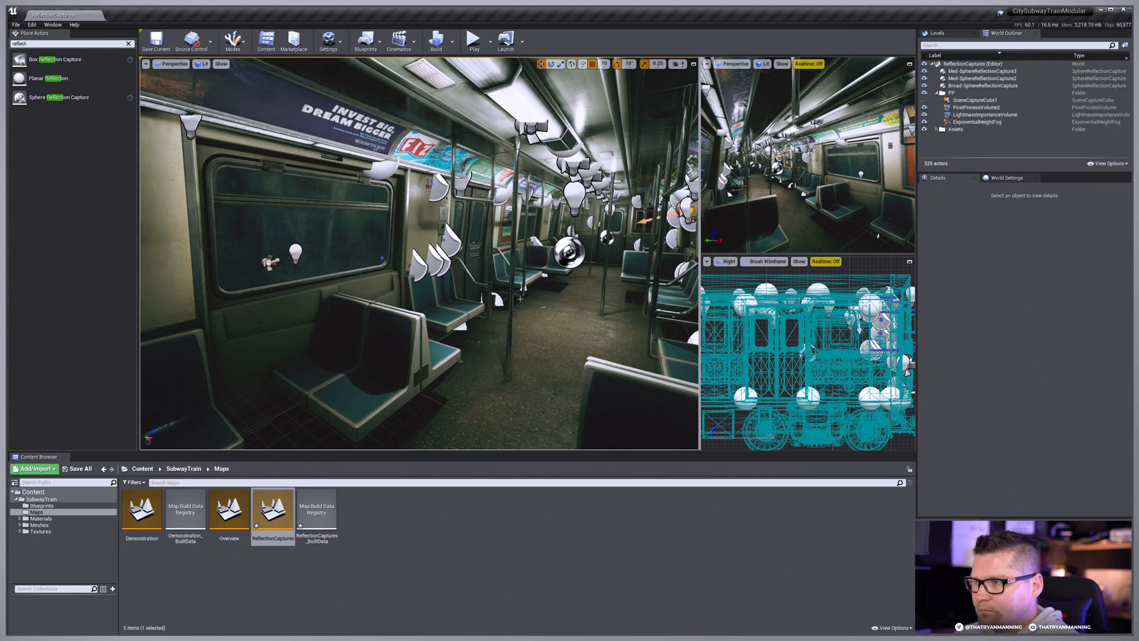
pyautogui.press('w')
pyautogui.moveTo(450, 244)
pyautogui.mouseDown(button='right')
pyautogui.moveTo(459, 236)
pyautogui.moveTo(441, 236)
pyautogui.mouseUp(button='right')
pyautogui.click(541, 121)
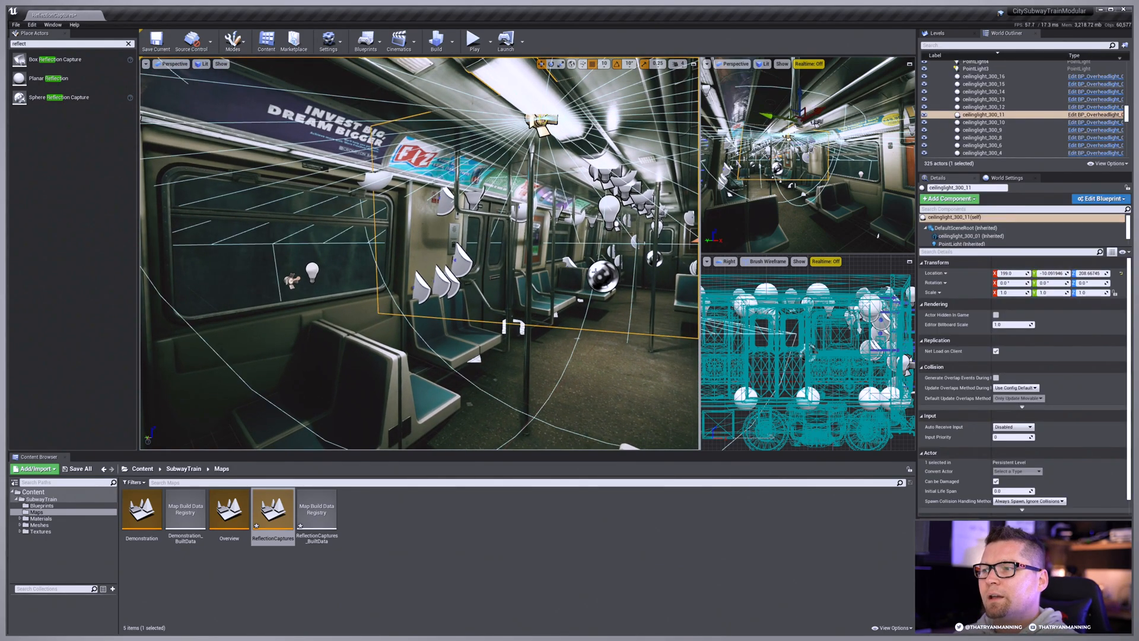
pyautogui.press('Escape')
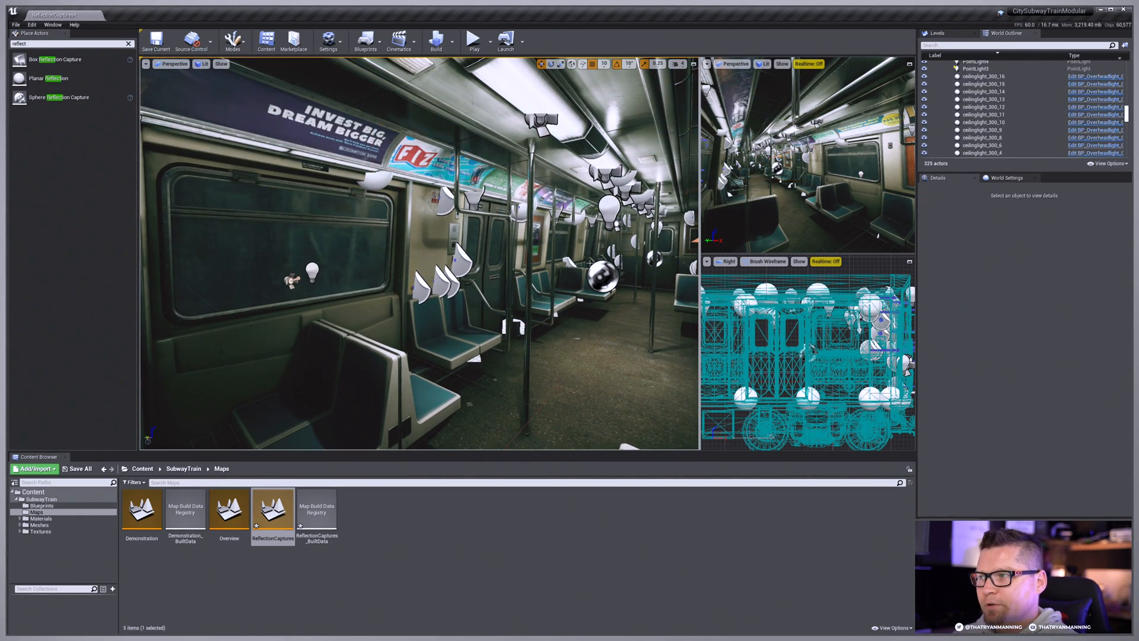
pyautogui.moveTo(589, 263); pyautogui.dragTo(525, 261, button='right')
pyautogui.press('w')
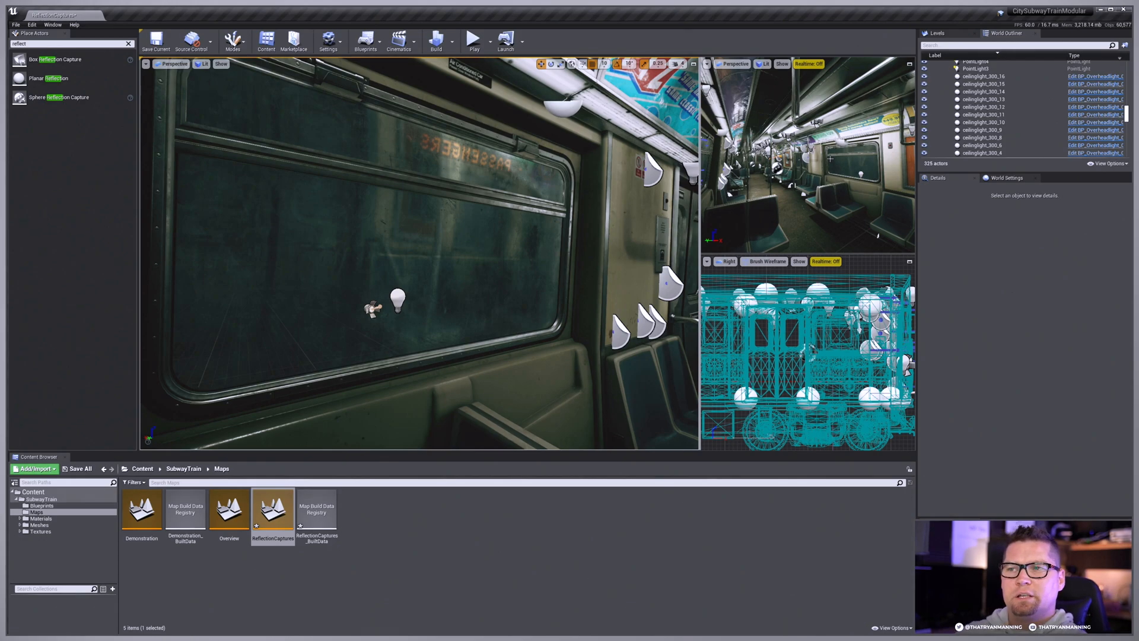
pyautogui.moveTo(599, 232); pyautogui.dragTo(624, 269, button='right')
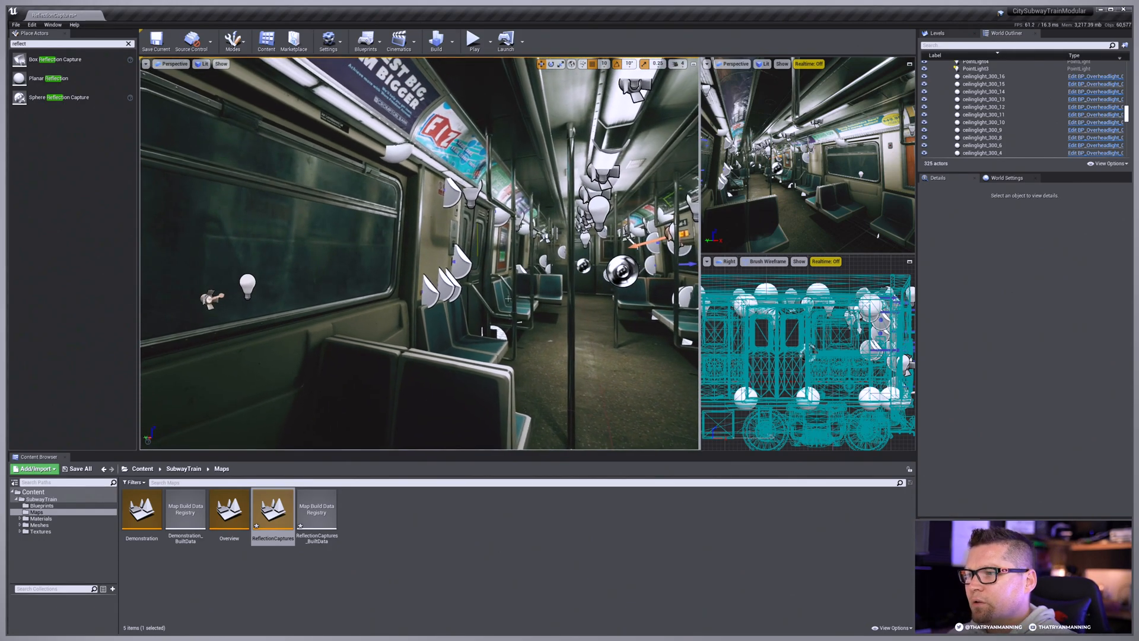
# Step: Undo the deletion of the small sphere reflection capture to compare the window with and without it
pyautogui.click(623, 269)
pyautogui.moveTo(546, 252)
pyautogui.mouseDown(button='right')
pyautogui.moveTo(541, 277)
pyautogui.moveTo(552, 253)
pyautogui.mouseUp(button='right')
pyautogui.hotkey('ctrl', 'z')
pyautogui.hotkey('ctrl', 'z')
pyautogui.press('Delete')
pyautogui.hotkey('ctrl', 'z')
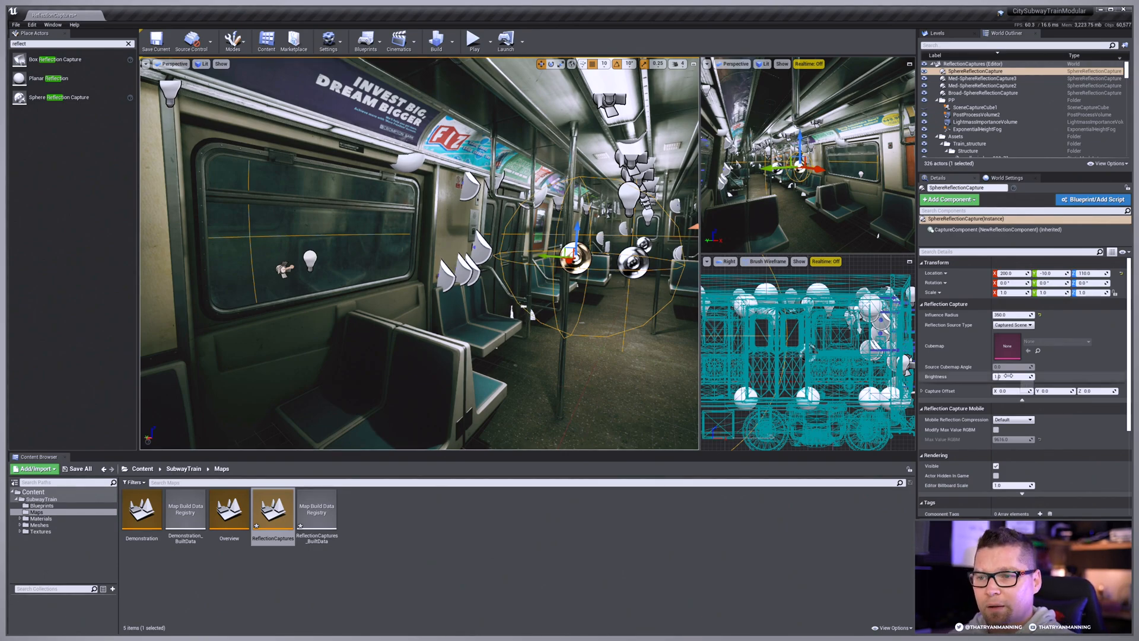
# Step: Try raising the small sphere capture's brightness to about 2.3, and set it back to 1
pyautogui.moveTo(629, 296); pyautogui.dragTo(588, 305, button='right')
pyautogui.moveTo(999, 376); pyautogui.dragTo(1028, 376)
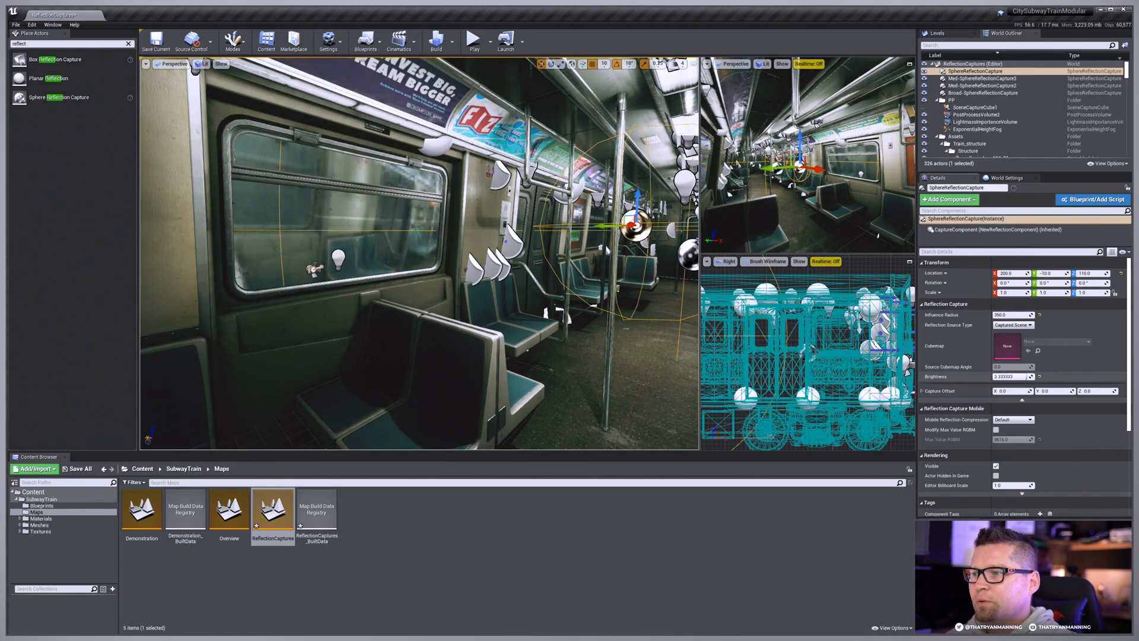
pyautogui.moveTo(616, 296); pyautogui.dragTo(645, 298, button='right')
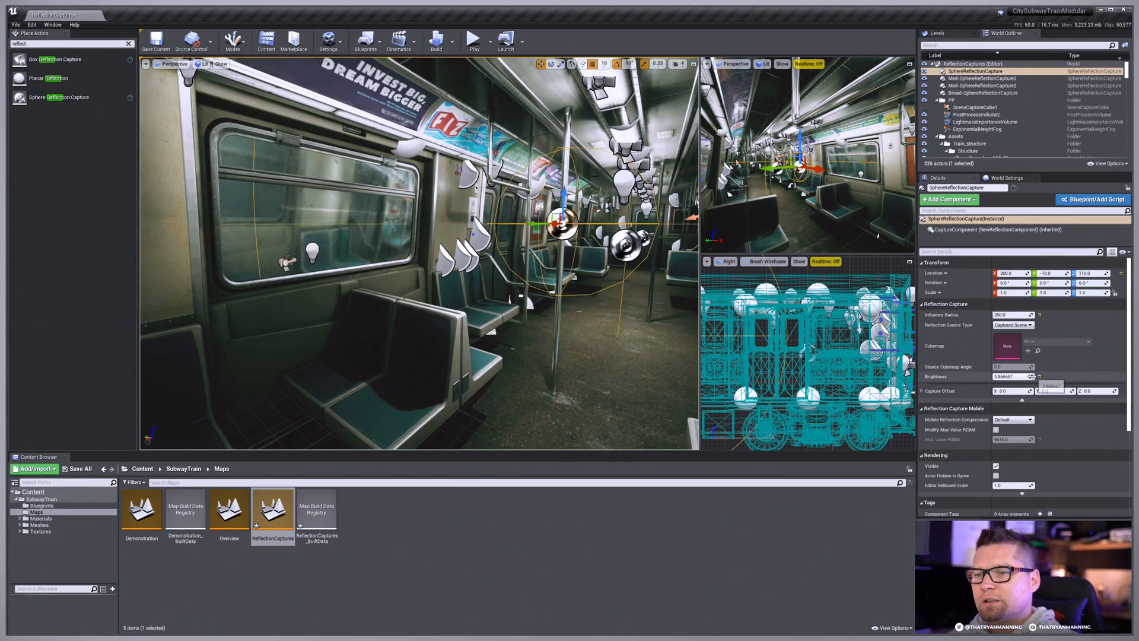
pyautogui.moveTo(1026, 377)
pyautogui.mouseDown()
pyautogui.moveTo(1000, 376)
pyautogui.moveTo(1013, 376)
pyautogui.mouseUp()
pyautogui.click(1031, 375)
pyautogui.write('1')
pyautogui.press('Return')
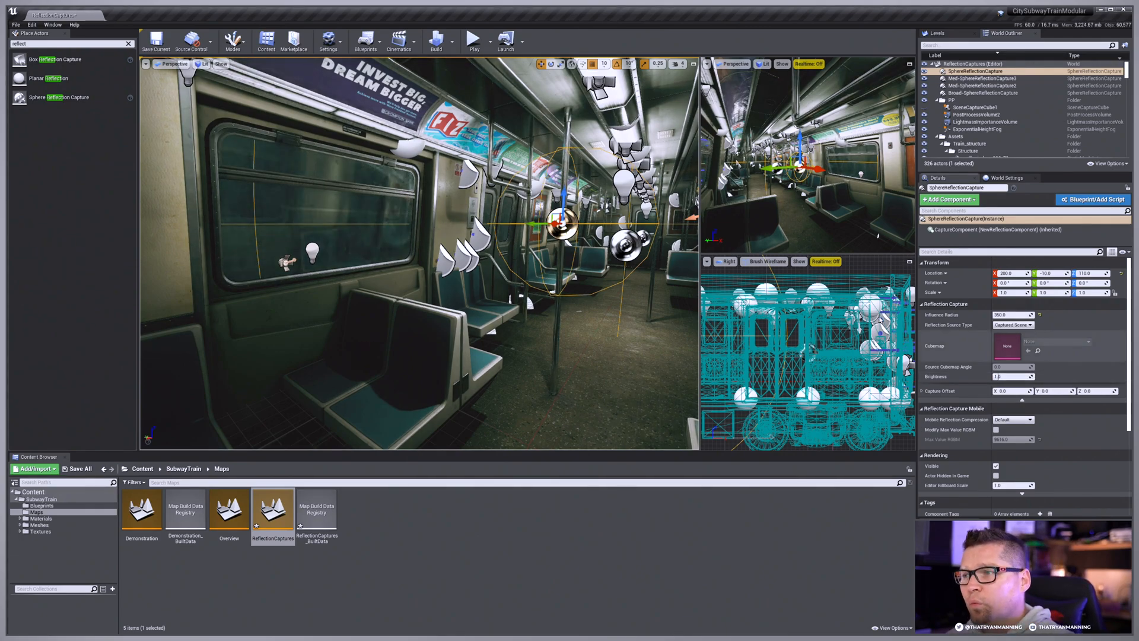
# Step: Compare the influence volumes of the broad and small sphere captures, and view the carriage without editor icons
pyautogui.click(624, 245)
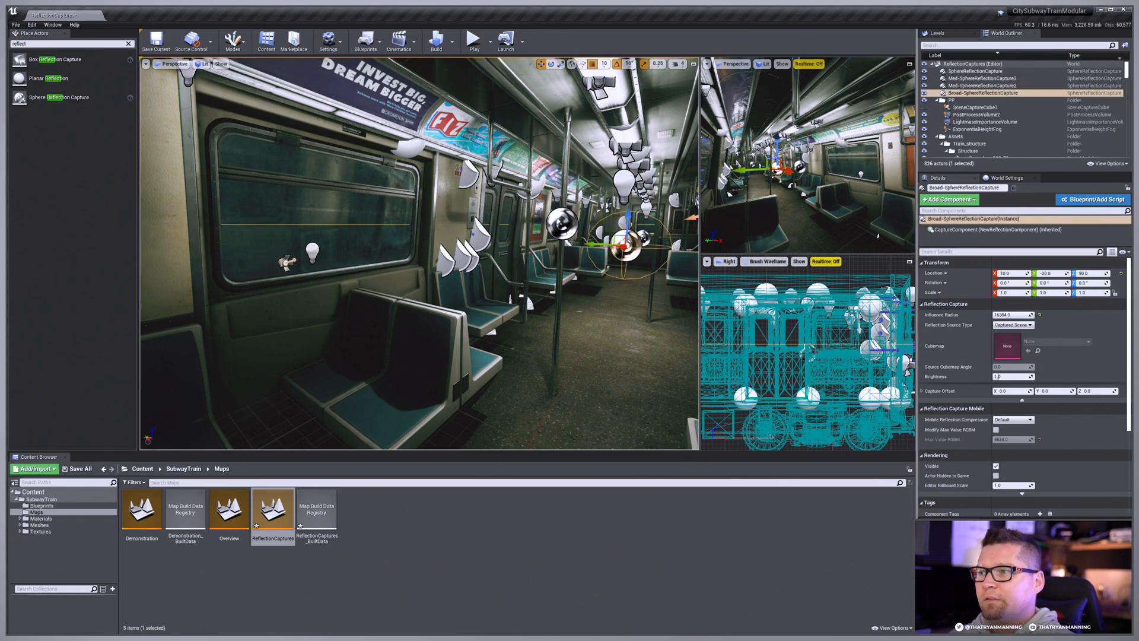
pyautogui.click(553, 228)
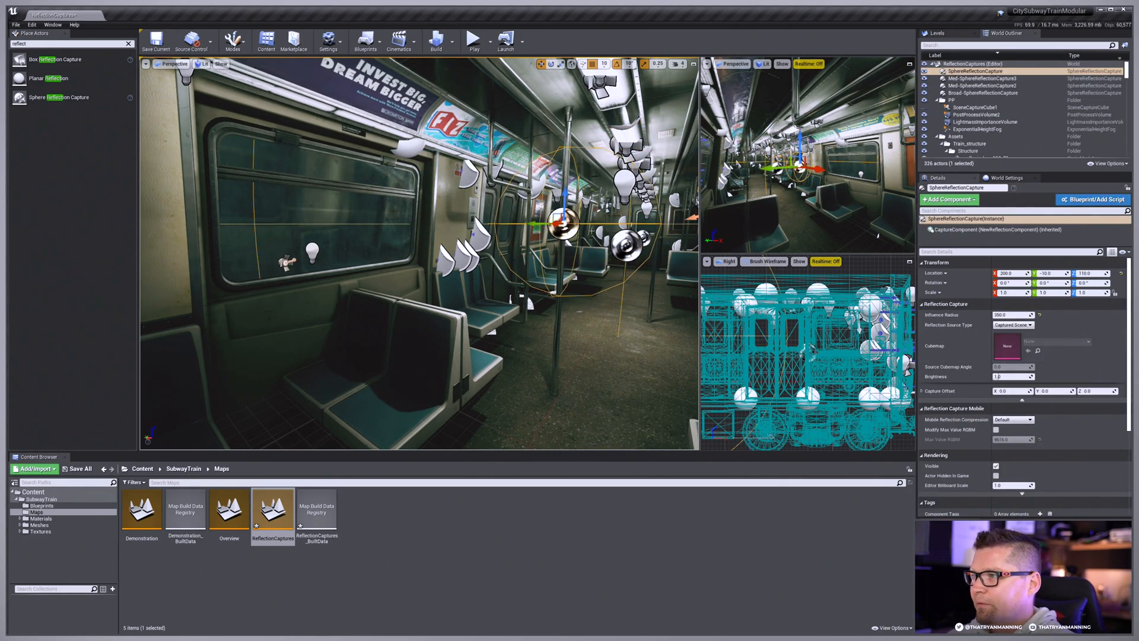
pyautogui.press('g')
pyautogui.click(601, 232)
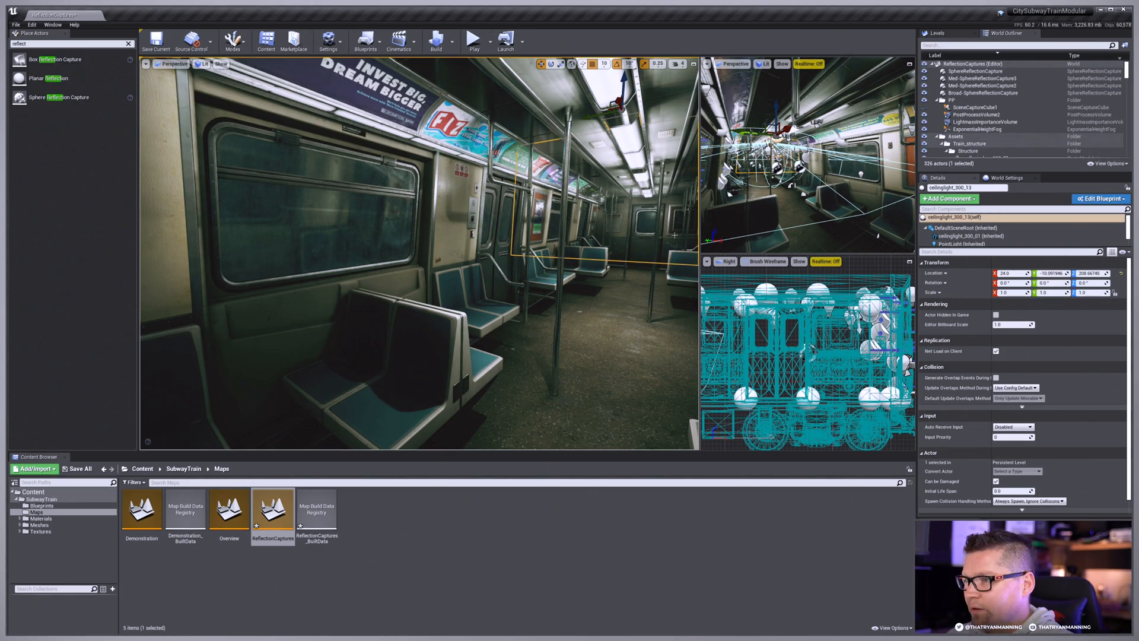
pyautogui.press('g')
# Step: Hide and unhide the small sphere capture repeatedly to compare its effect on the window's reflections
pyautogui.moveTo(548, 231); pyautogui.dragTo(569, 232, button='right')
pyautogui.click(548, 232)
pyautogui.press('h')
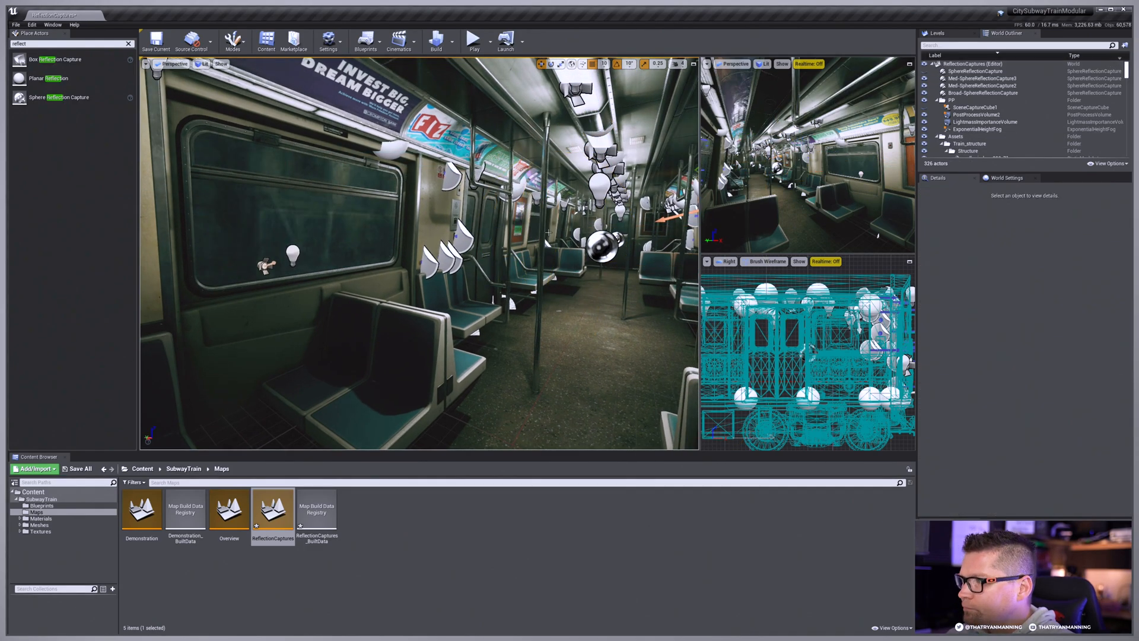
pyautogui.hotkey('ctrl', 'h')
pyautogui.click(548, 232)
pyautogui.press('h')
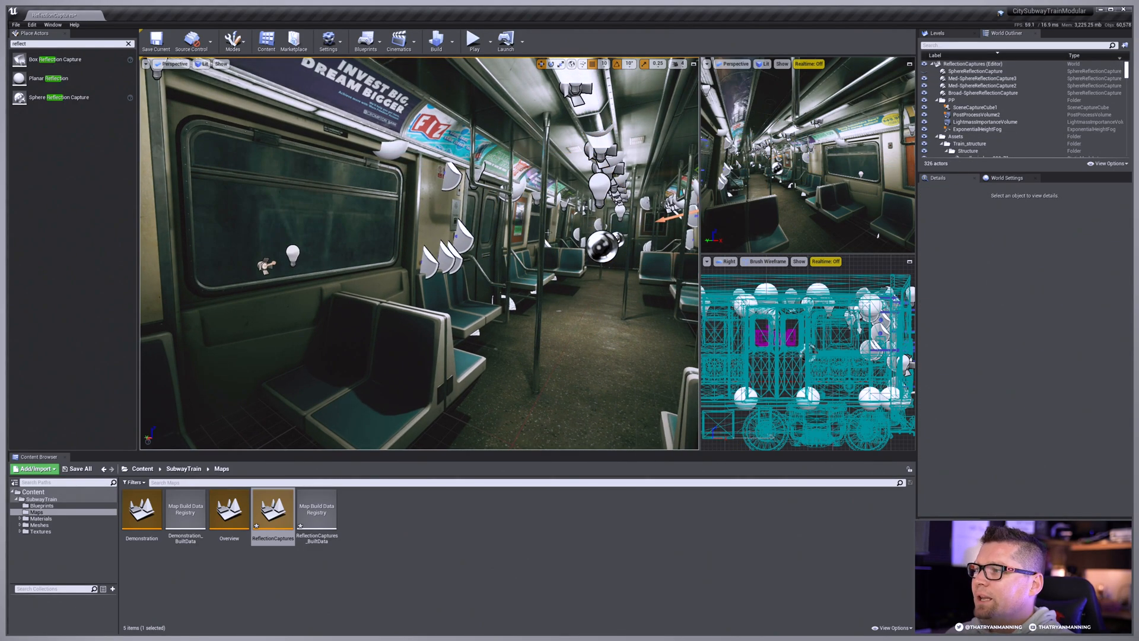
pyautogui.hotkey('ctrl', 'h')
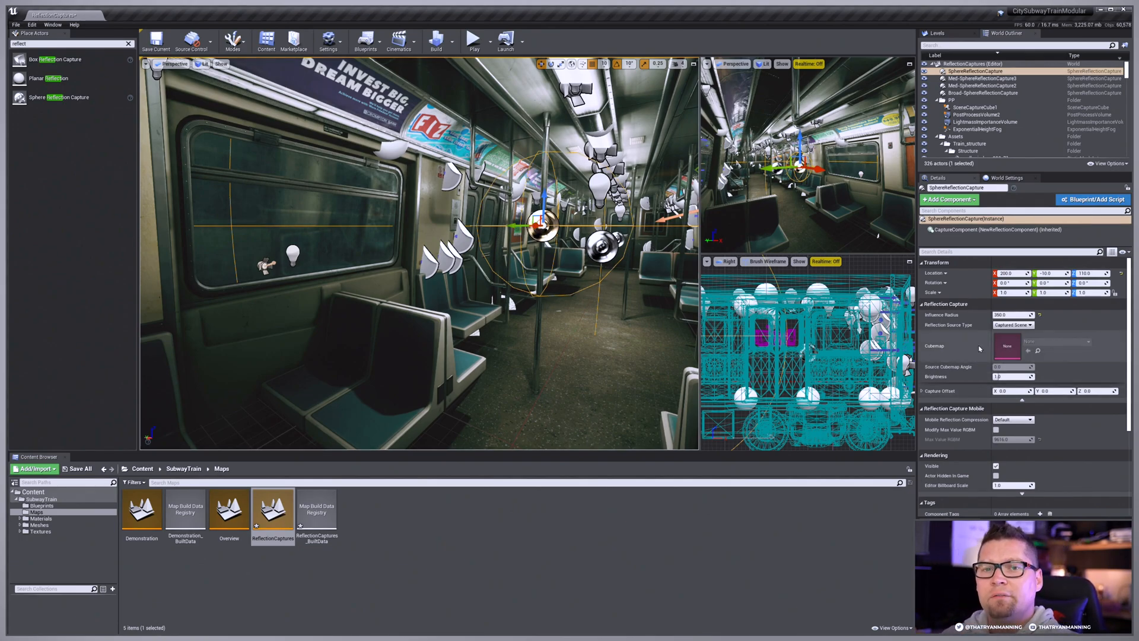
# Step: Review the small sphere capture's reflection source type options and the settings of SceneCaptureCube1
pyautogui.click(1030, 326)
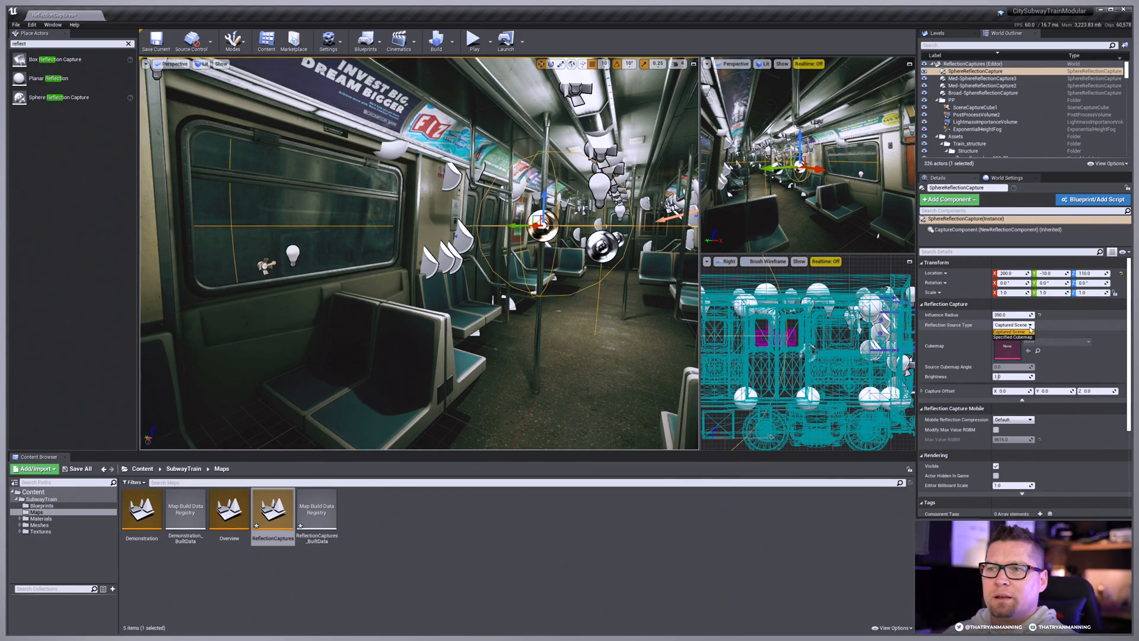
pyautogui.click(1030, 331)
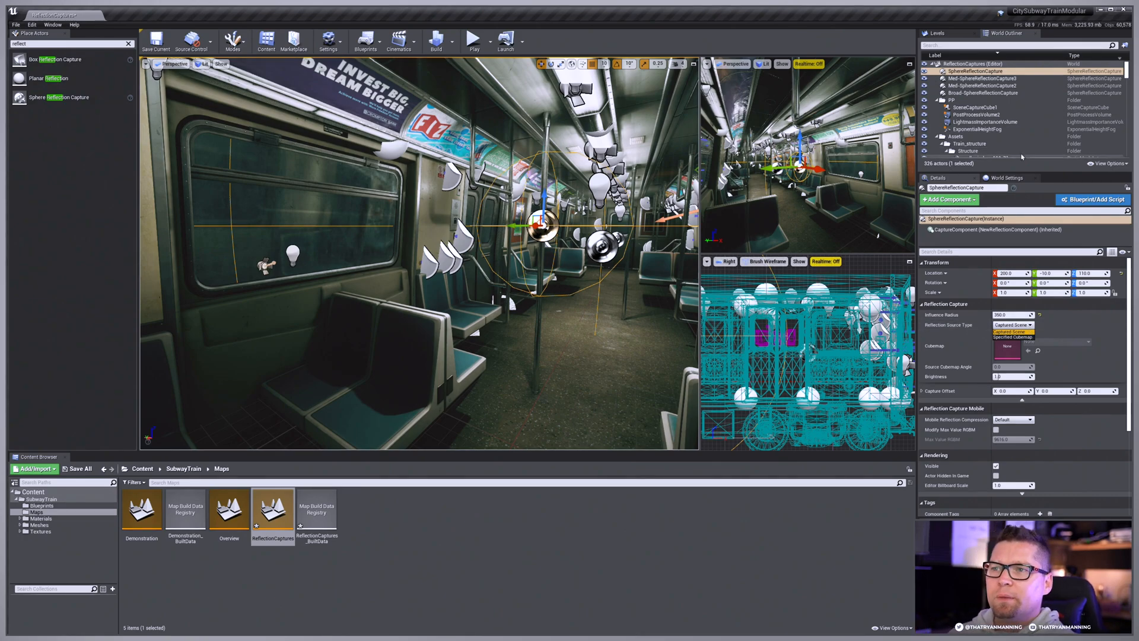
pyautogui.click(1062, 107)
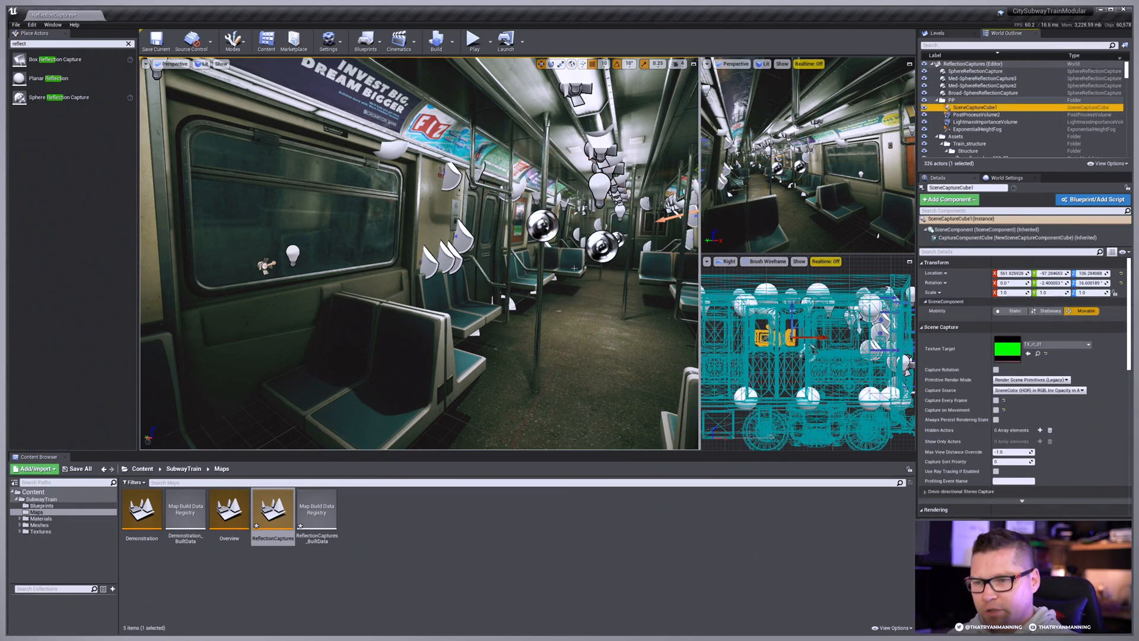
# Step: Look over the carriage interior from several positions, with the editor icons hidden and shown, and clear the selection
pyautogui.moveTo(564, 265); pyautogui.dragTo(564, 265, button='right')
pyautogui.press('g')
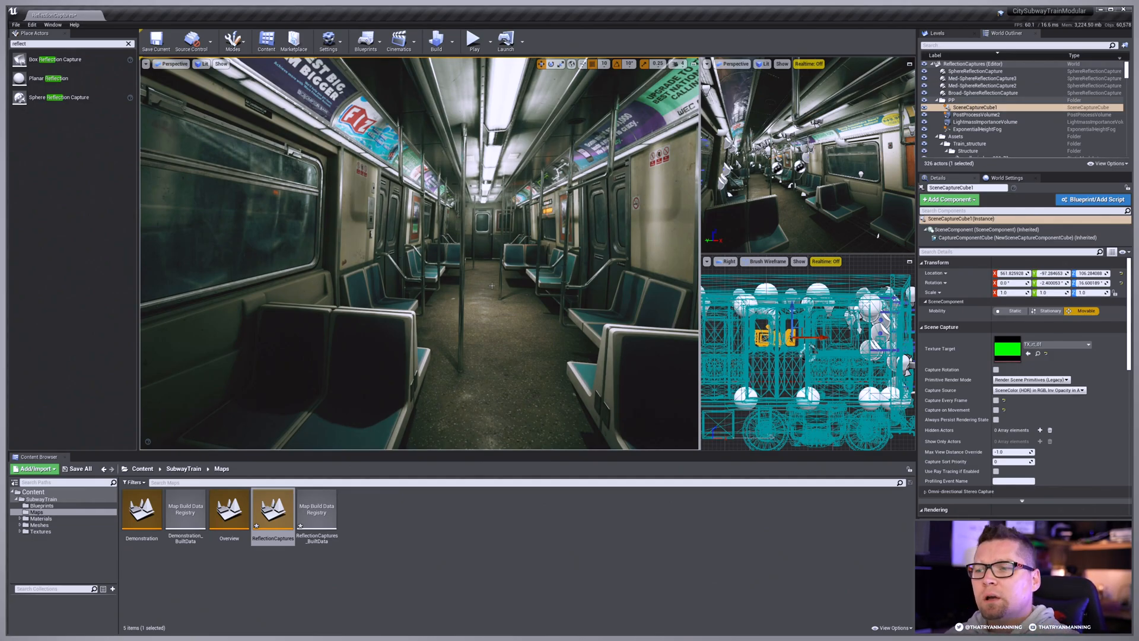
pyautogui.moveTo(492, 286); pyautogui.dragTo(492, 286, button='right')
pyautogui.press('g')
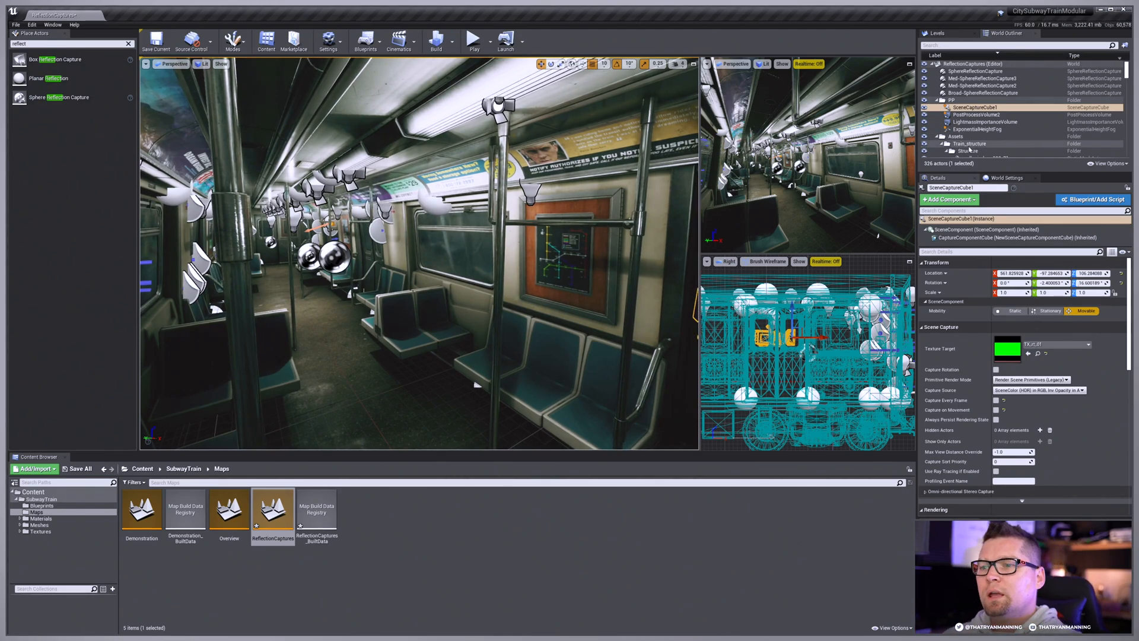
pyautogui.moveTo(492, 285); pyautogui.dragTo(492, 285, button='right')
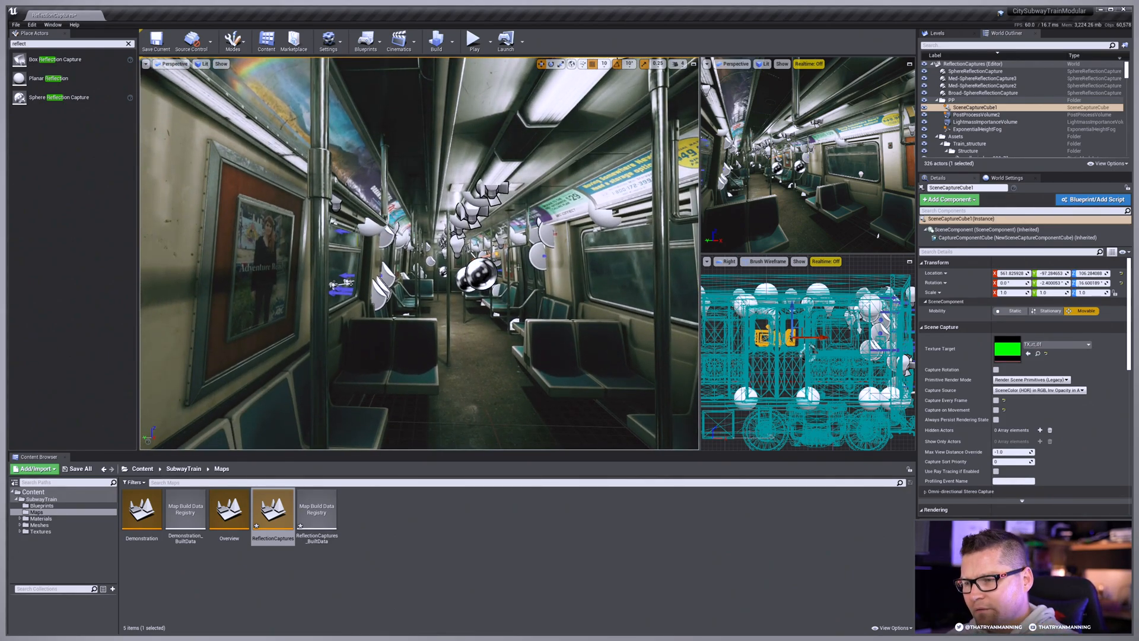
pyautogui.moveTo(479, 301); pyautogui.dragTo(479, 301, button='right')
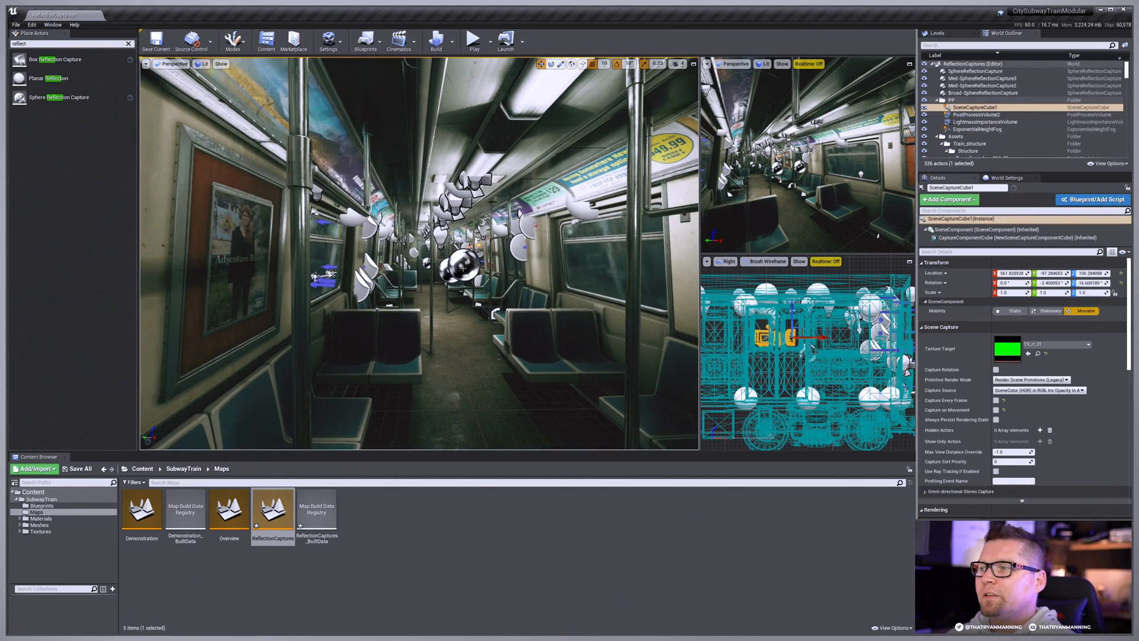
pyautogui.click(477, 179)
pyautogui.press('Escape')
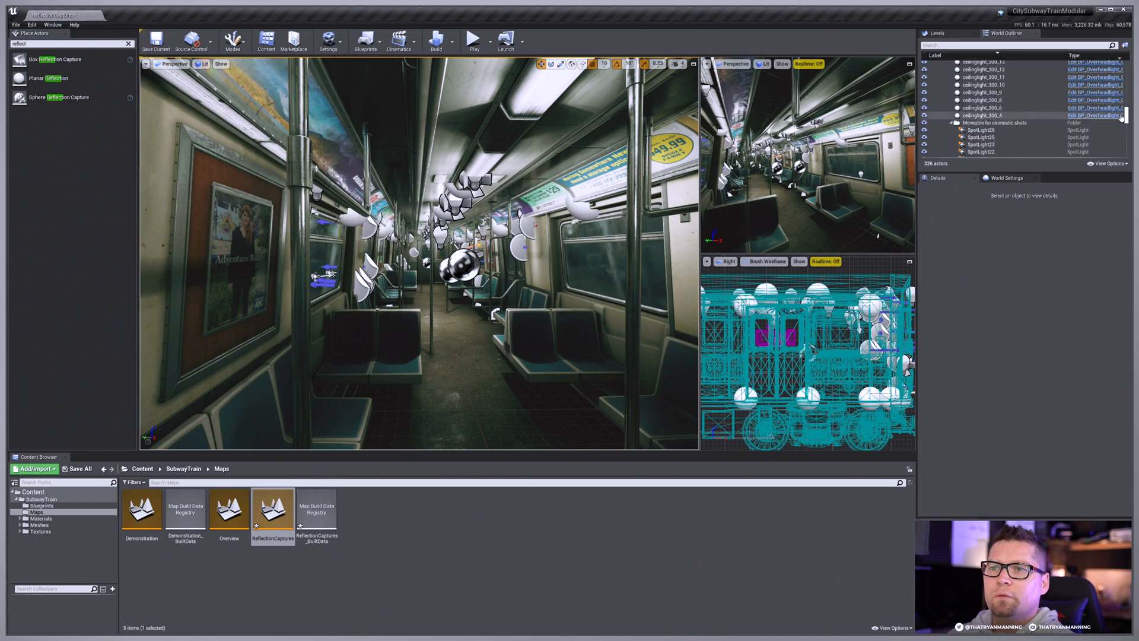
# Step: Try the Specified Cubemap source type on the small sphere capture, and return it to Captured Scene
pyautogui.moveTo(1127, 109); pyautogui.dragTo(1126, 61)
pyautogui.click(976, 71)
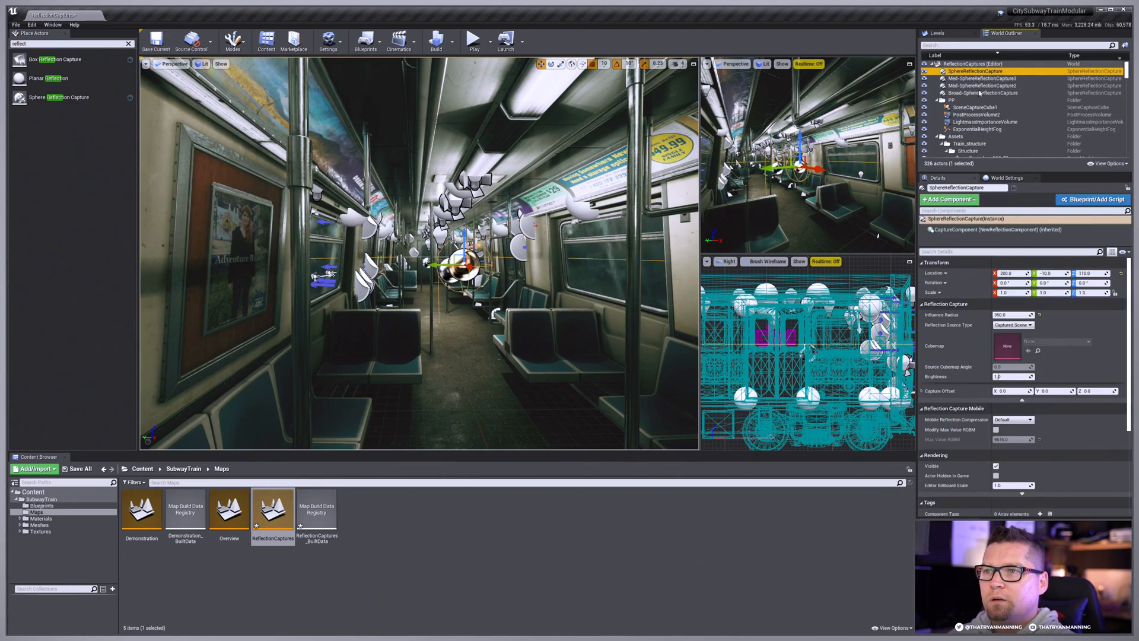
pyautogui.click(1011, 324)
pyautogui.click(1015, 339)
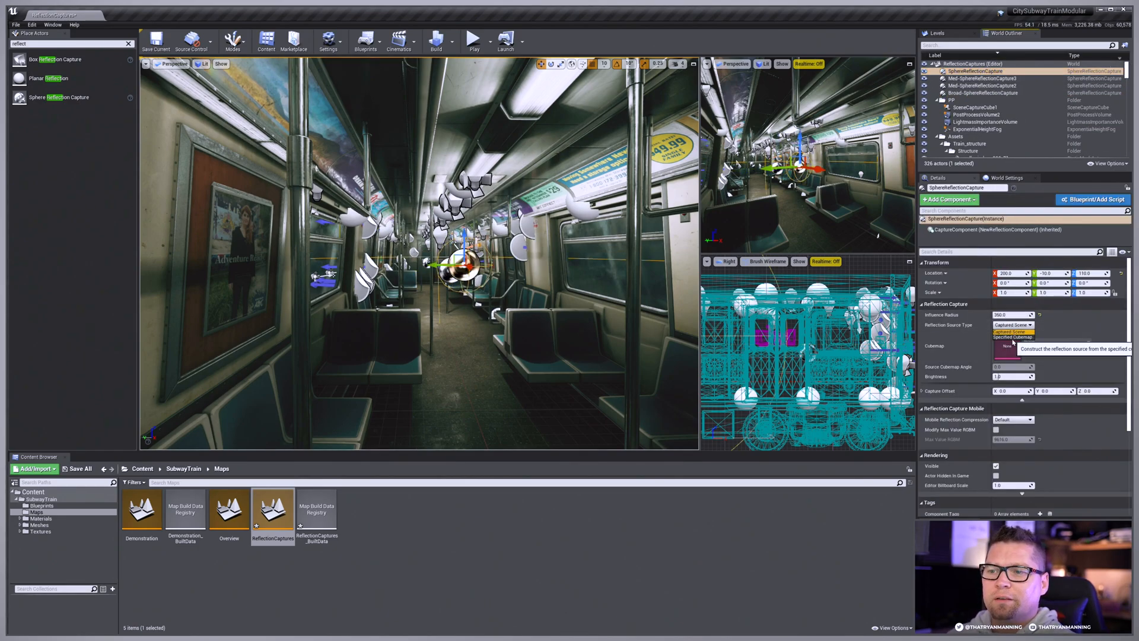
pyautogui.click(1014, 324)
pyautogui.click(1020, 334)
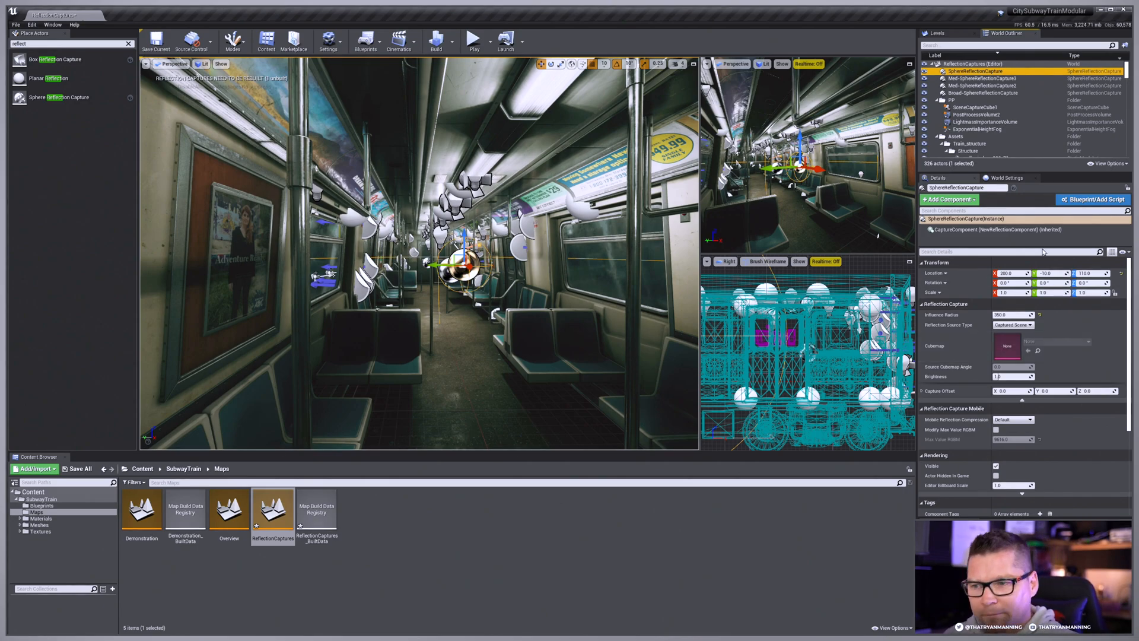
# Step: Lower the small sphere reflection capture to the carriage floor, at a Z location of -10
pyautogui.moveTo(516, 281); pyautogui.dragTo(517, 283, button='right')
pyautogui.press('w')
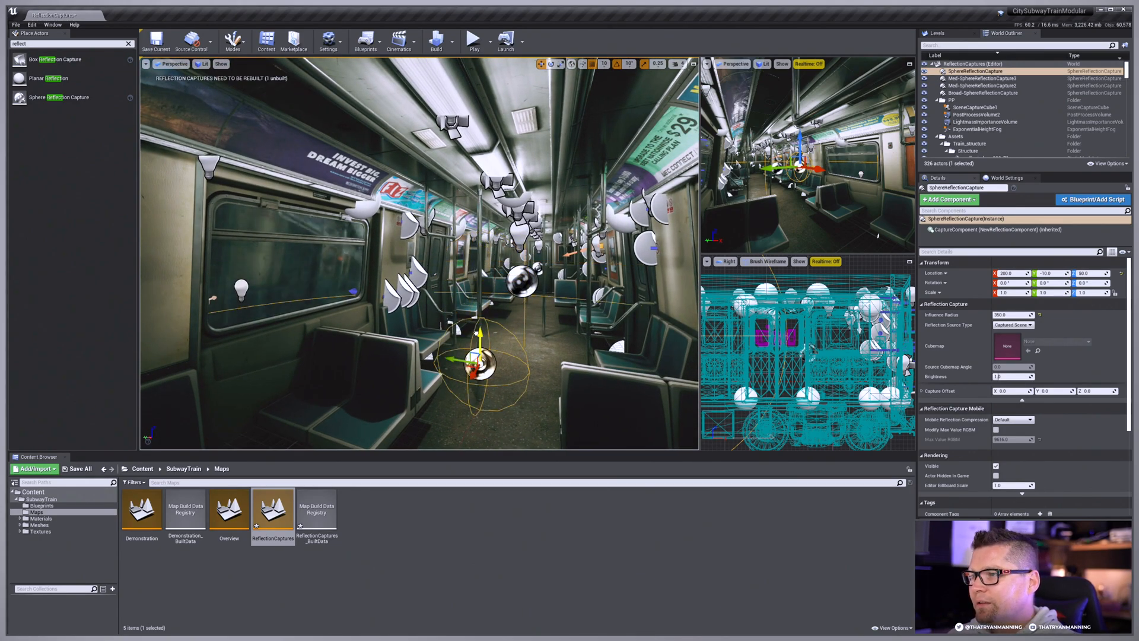
pyautogui.moveTo(480, 260); pyautogui.dragTo(481, 369)
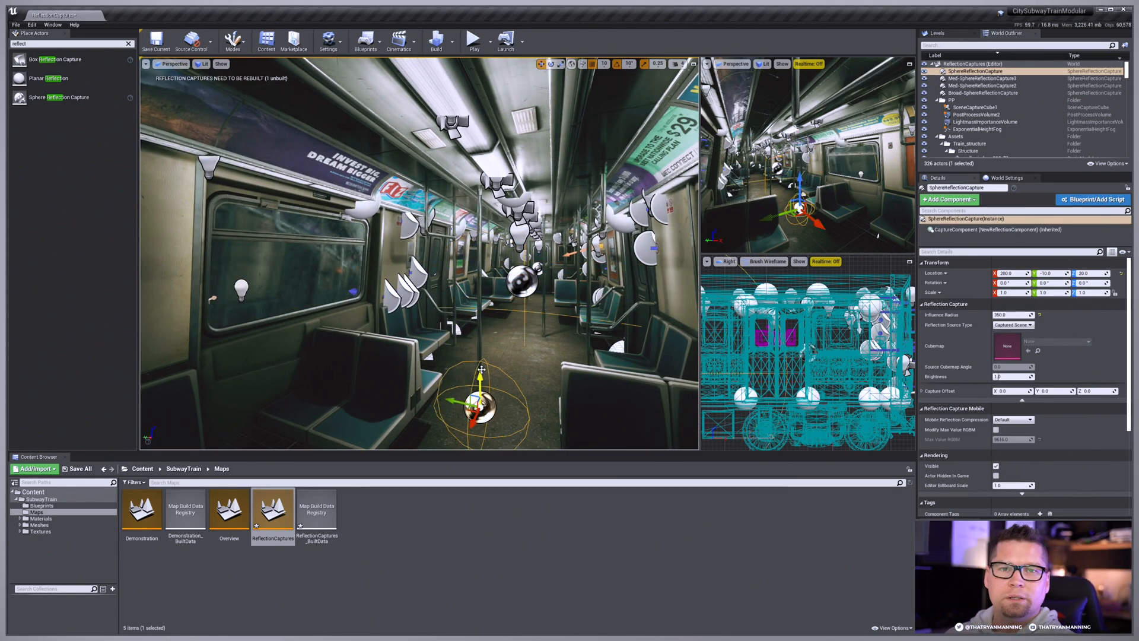
pyautogui.press('w')
pyautogui.moveTo(481, 369); pyautogui.dragTo(510, 397, button='right')
pyautogui.moveTo(488, 321); pyautogui.dragTo(489, 355)
pyautogui.press('d')
pyautogui.moveTo(492, 351); pyautogui.dragTo(449, 369, button='right')
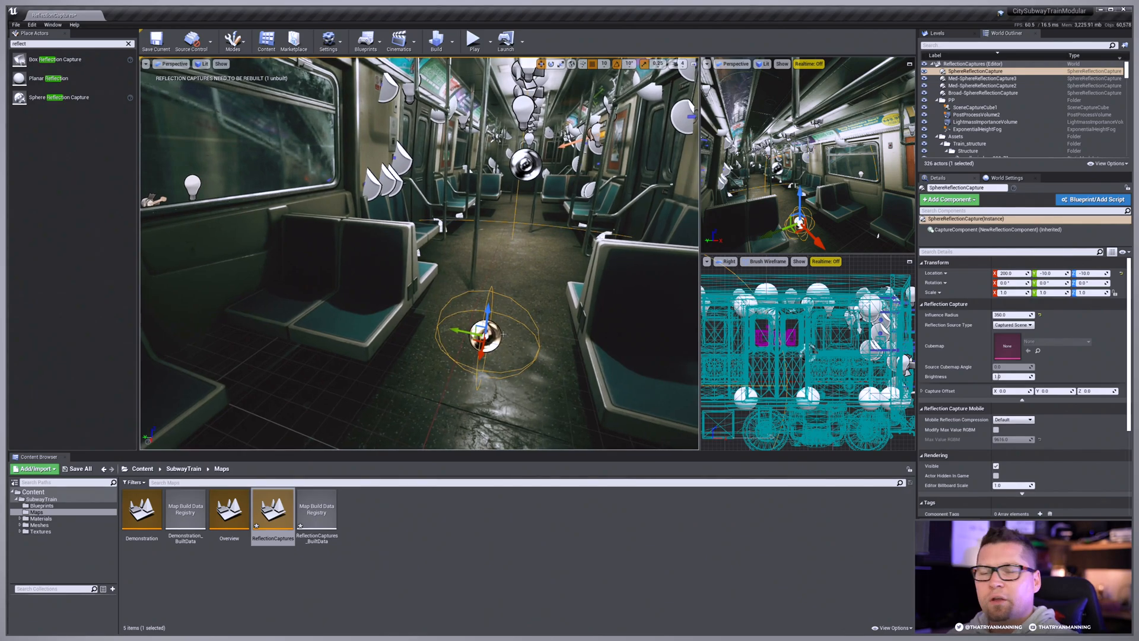
pyautogui.press('a')
pyautogui.moveTo(503, 334); pyautogui.dragTo(502, 316, button='right')
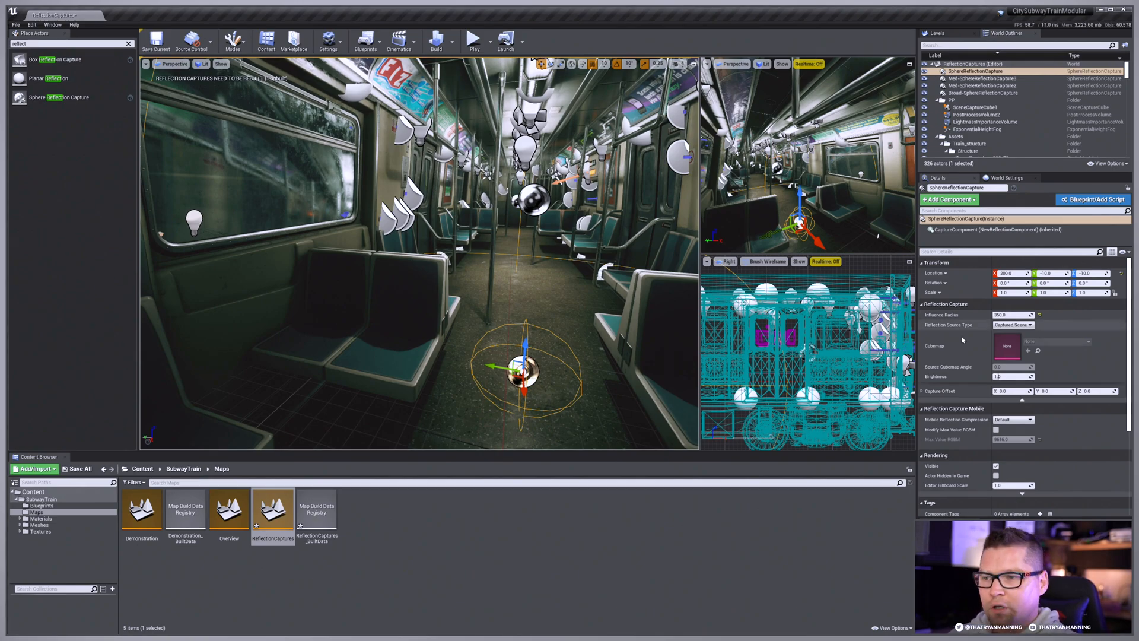
# Step: Rebuild the reflection captures with the small sphere capture at floor level, keeping the carriage window in view
pyautogui.moveTo(739, 337); pyautogui.dragTo(983, 325, button='right')
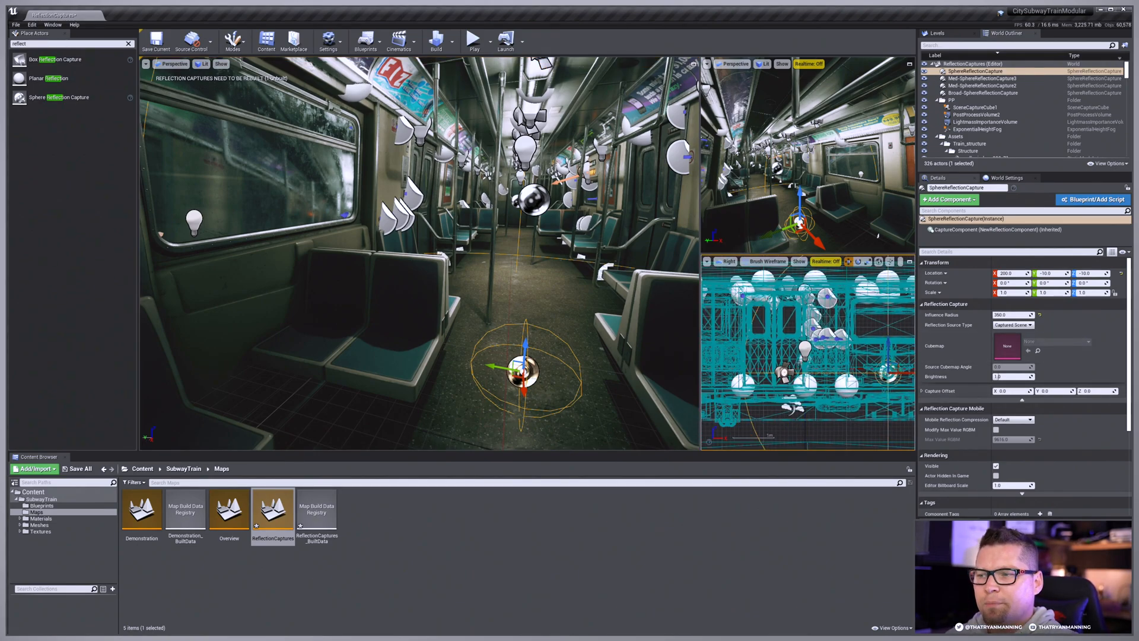
pyautogui.moveTo(893, 352); pyautogui.dragTo(835, 349, button='right')
pyautogui.scroll(2, 835, 349)
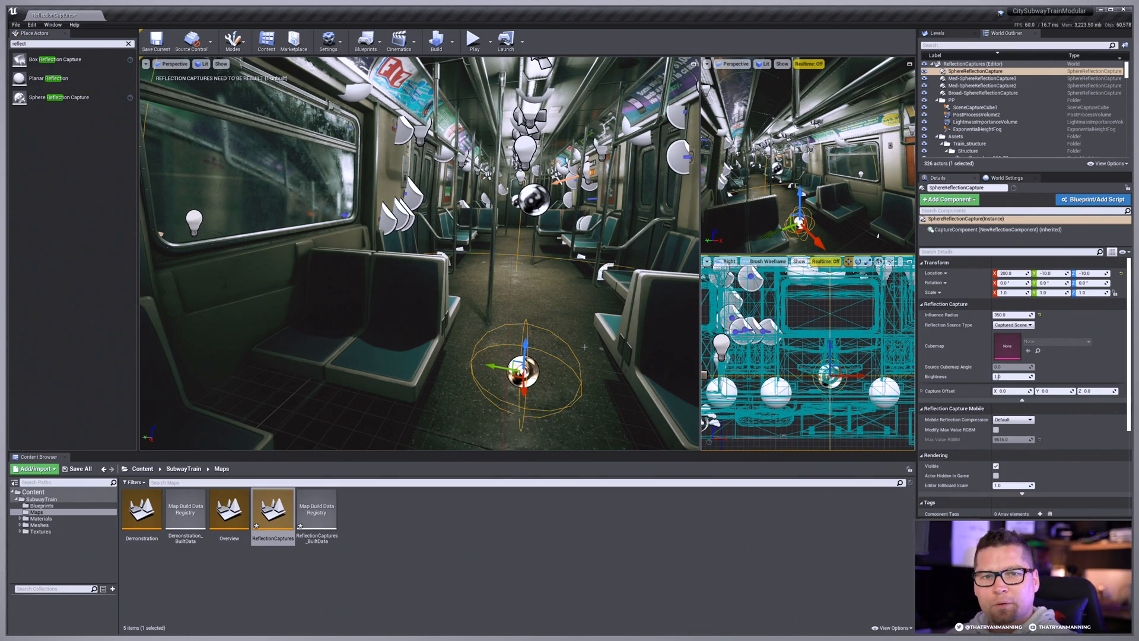
pyautogui.moveTo(553, 357); pyautogui.dragTo(462, 366, button='right')
pyautogui.press('d')
pyautogui.press('w')
pyautogui.click(452, 42)
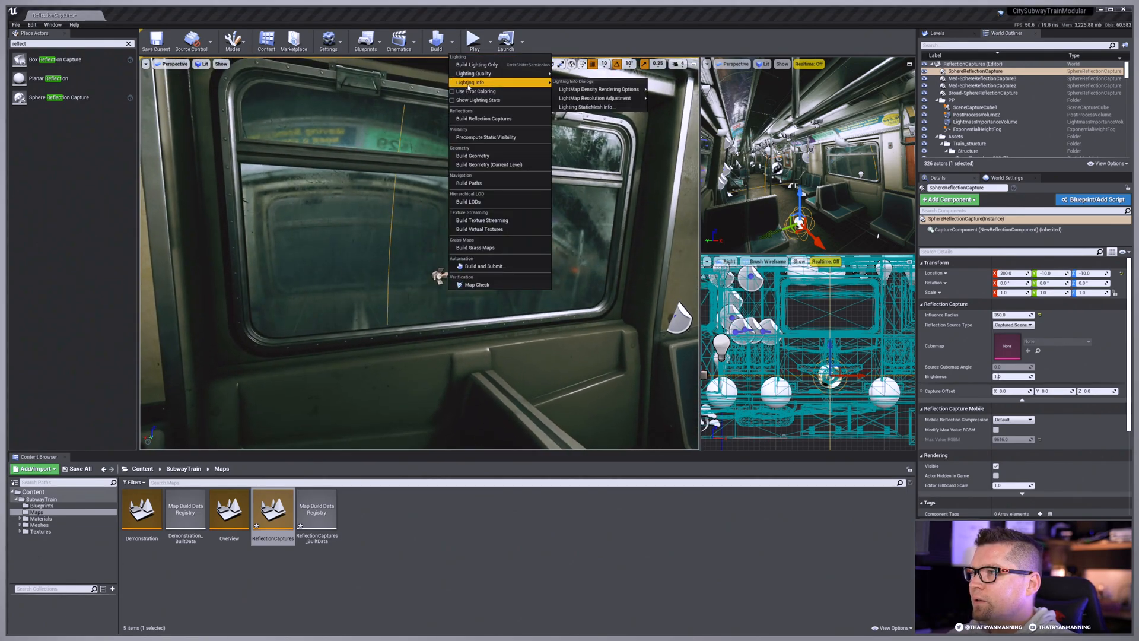
pyautogui.click(499, 180)
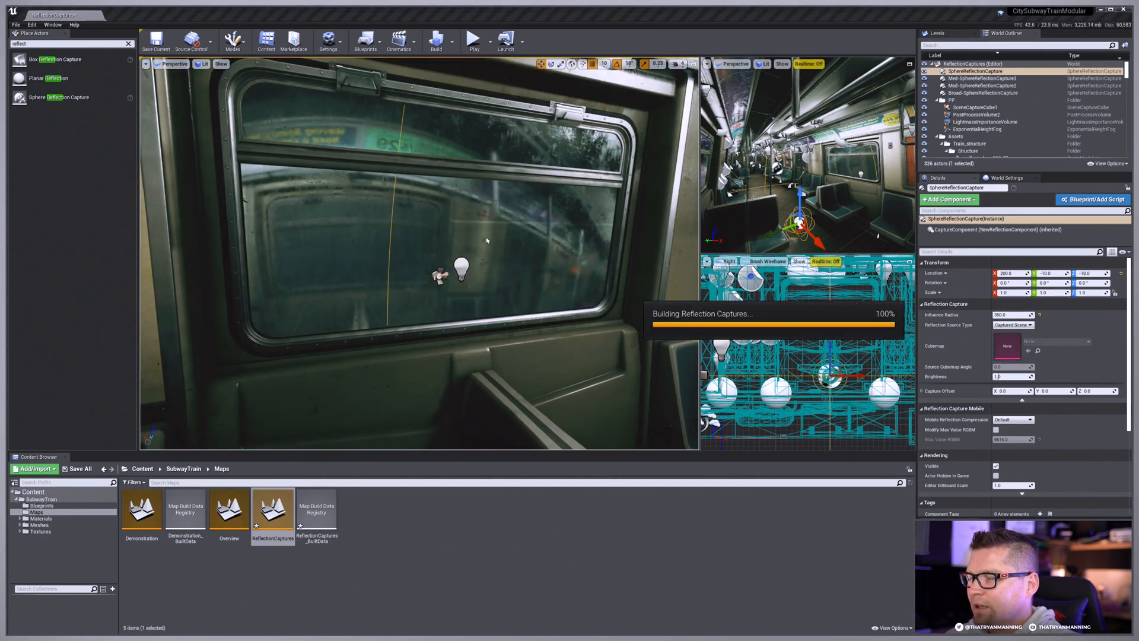
# Step: Examine the window's reflections and the carriage floor around the small sphere capture, and clear the selection
pyautogui.press('s')
pyautogui.moveTo(491, 235); pyautogui.dragTo(537, 291, button='right')
pyautogui.press('w')
pyautogui.press('Escape')
pyautogui.press('s')
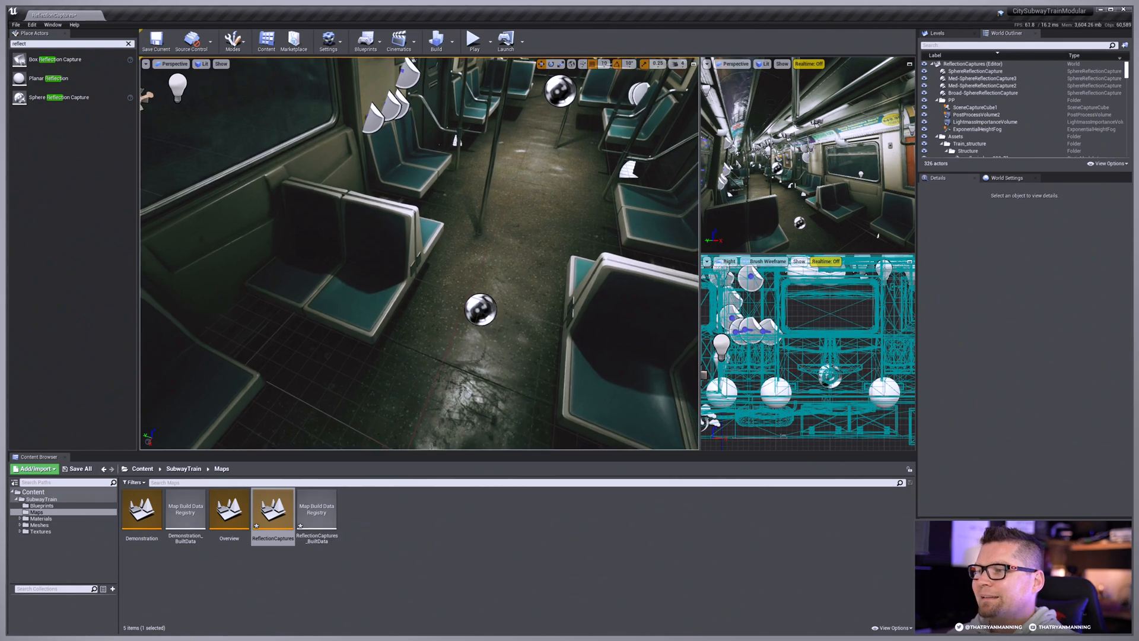
# Step: Set the Z capture offset of the small sphere capture on the floor to 120
pyautogui.click(481, 309)
pyautogui.click(1091, 391)
pyautogui.write('120')
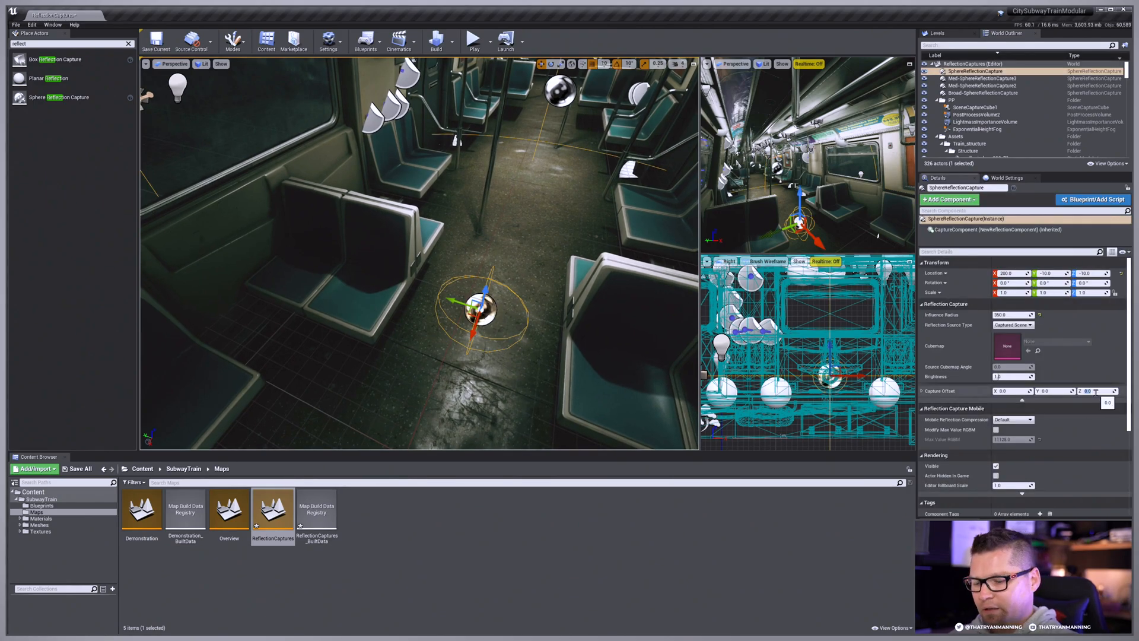
pyautogui.press('Return')
# Step: Rebuild the reflection captures with the offset applied, and check the window's reflections from nearby and farther back
pyautogui.moveTo(489, 237); pyautogui.dragTo(451, 193, button='right')
pyautogui.click(452, 41)
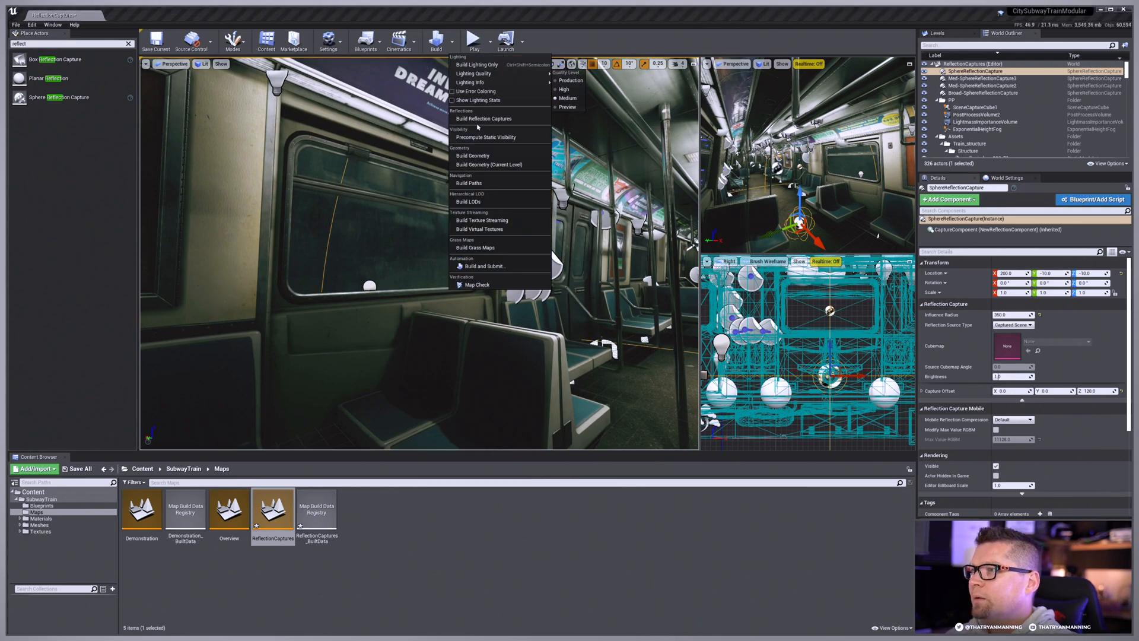
pyautogui.click(492, 232)
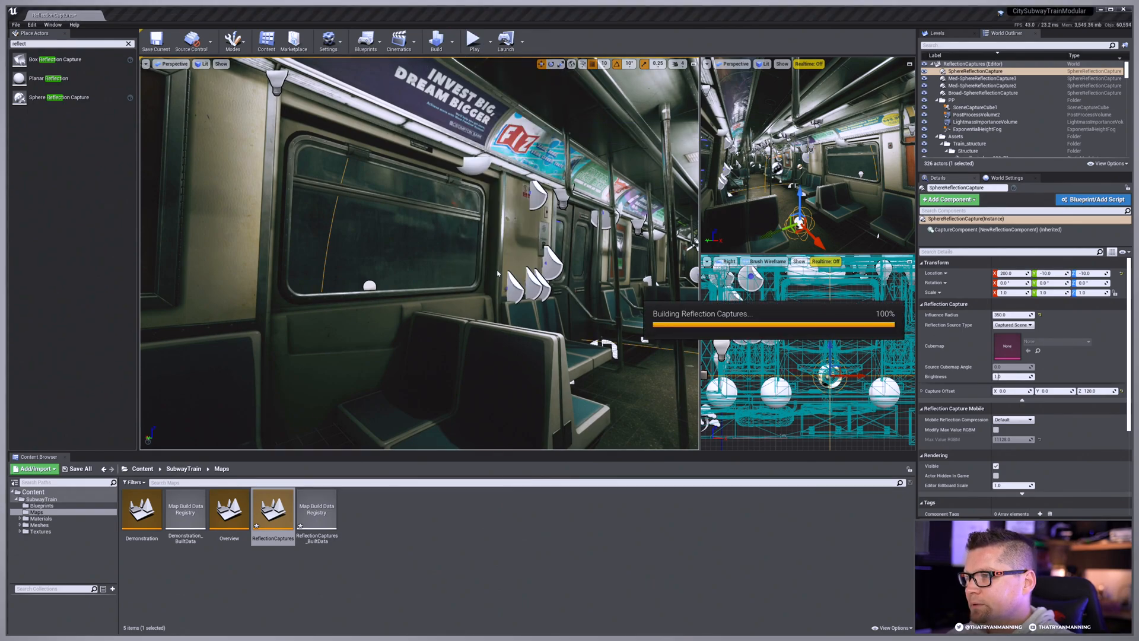
pyautogui.press('w')
pyautogui.moveTo(498, 274); pyautogui.dragTo(570, 264, button='right')
pyautogui.press('s')
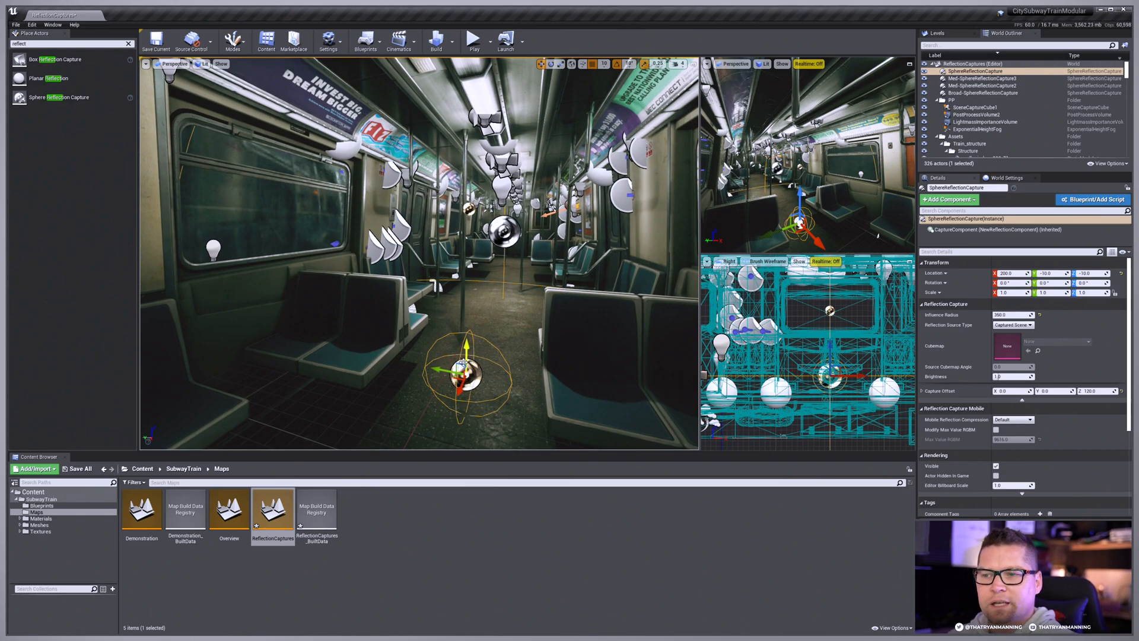